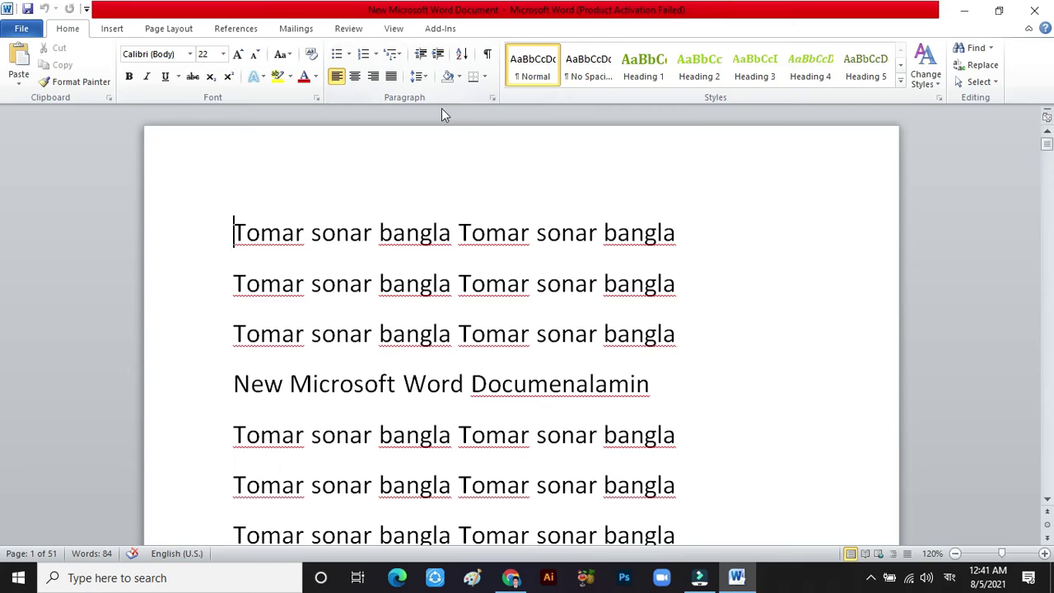
Step: Give the second and third lines check-mark bullets
click(282, 232)
click(349, 55)
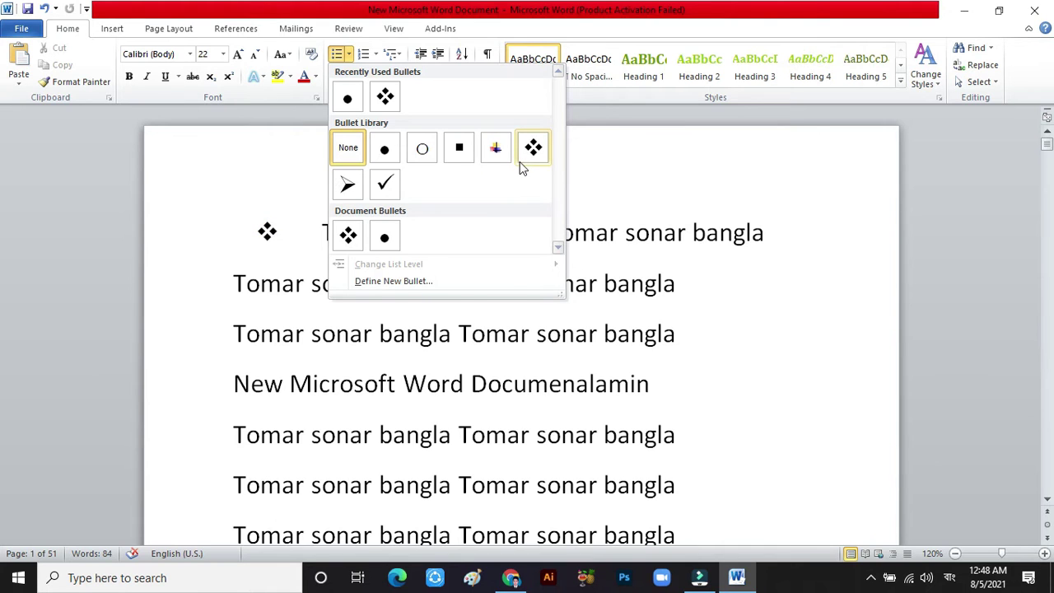
click(356, 325)
Step: Add the bullet items 'gjkfhfkhfjkhfjkh' and 'kklgkkjkljklj' after the 'bangla' line
click(726, 327)
click(723, 328)
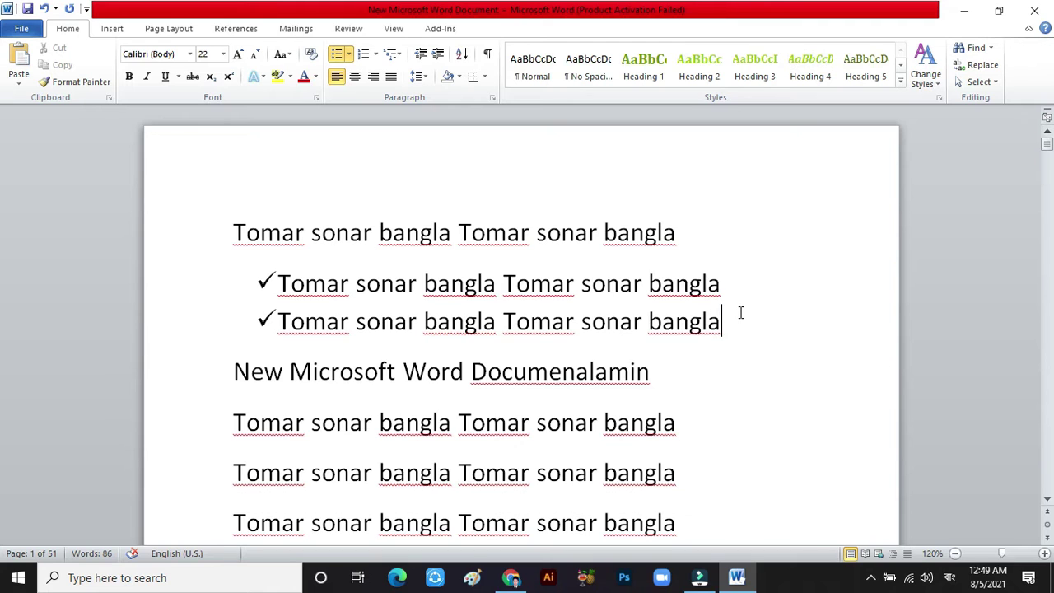
key(Return)
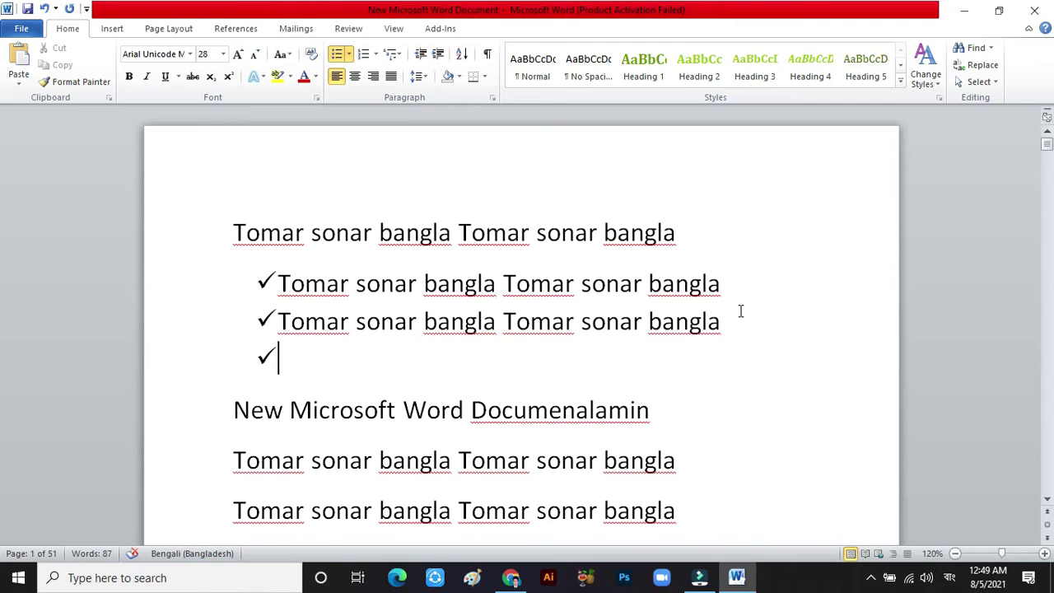
text(gjkfhfkhfjkhfjkh)
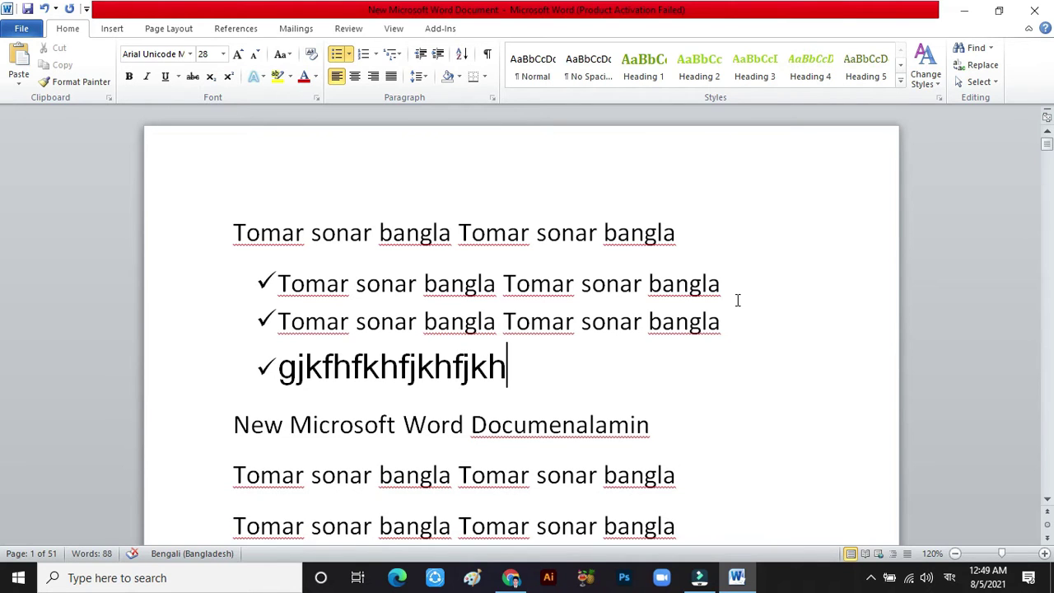
key(Return)
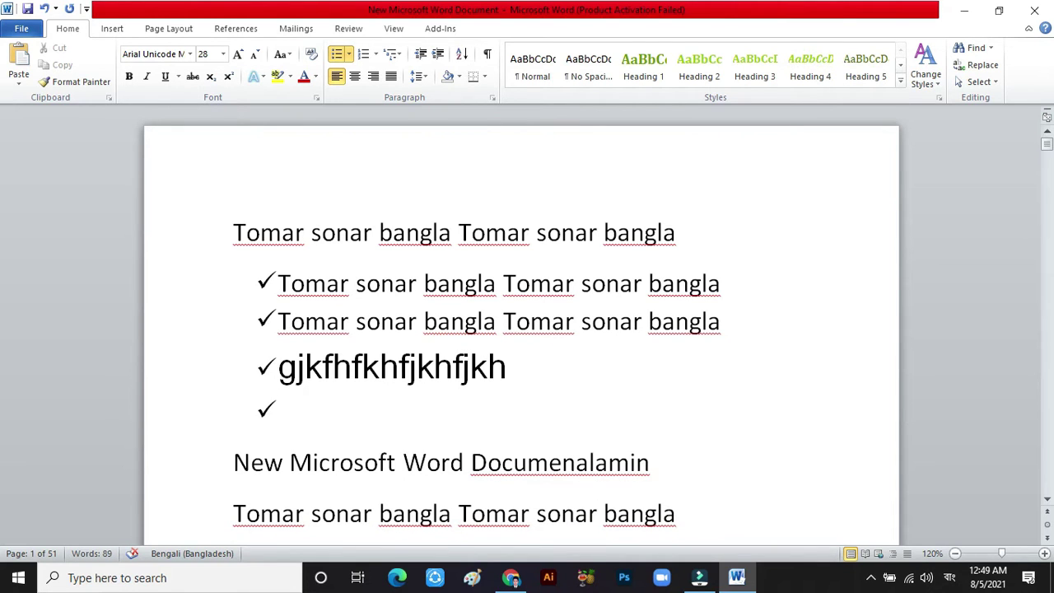
text(kklgkkjkljklj)
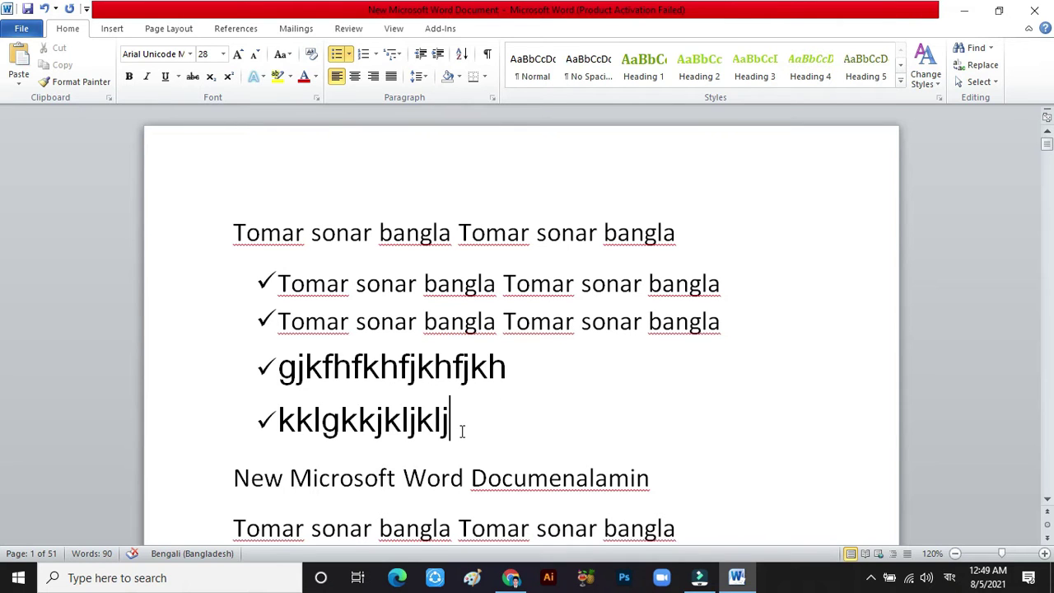
Step: Change all four list items from check marks to round bullets
mouse_move(470, 428)
mouse_down()
mouse_move(302, 359)
mouse_move(268, 288)
mouse_up()
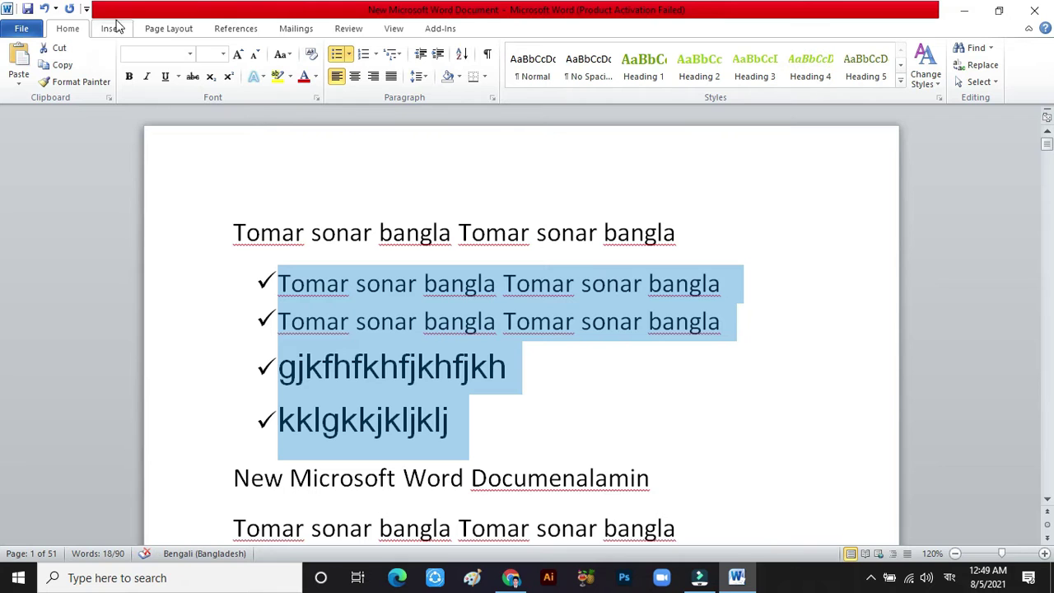
click(349, 54)
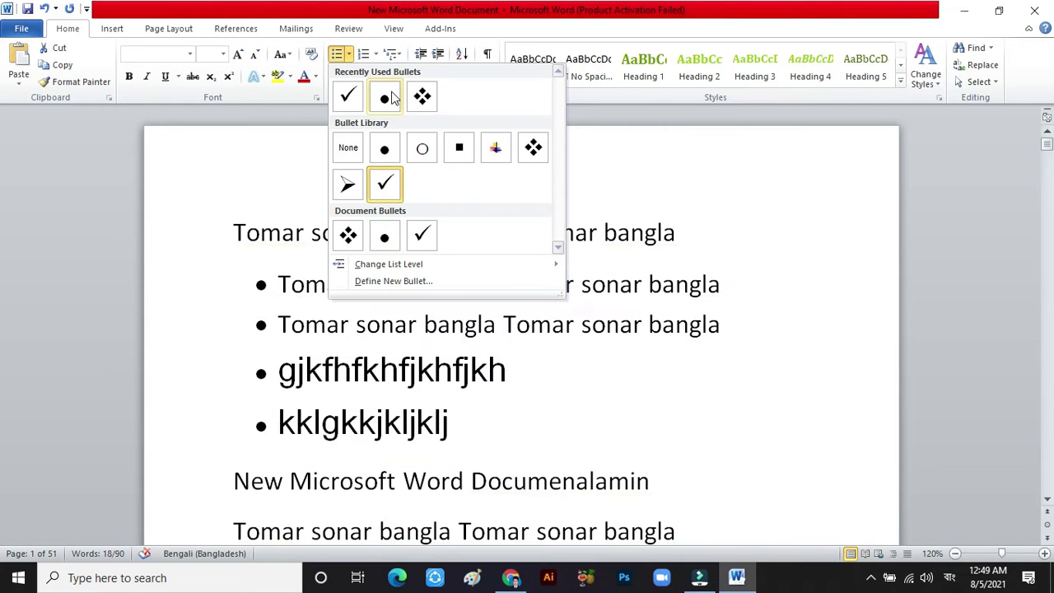
click(391, 99)
click(315, 411)
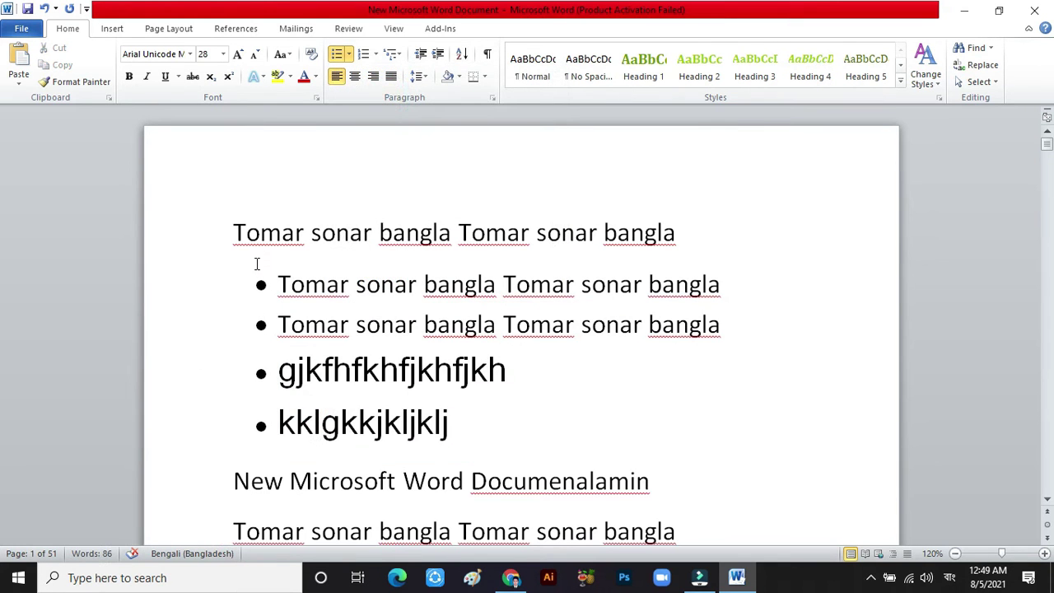
Step: Add a fifth bullet item 'jknjknjn' to the list
click(458, 426)
click(833, 327)
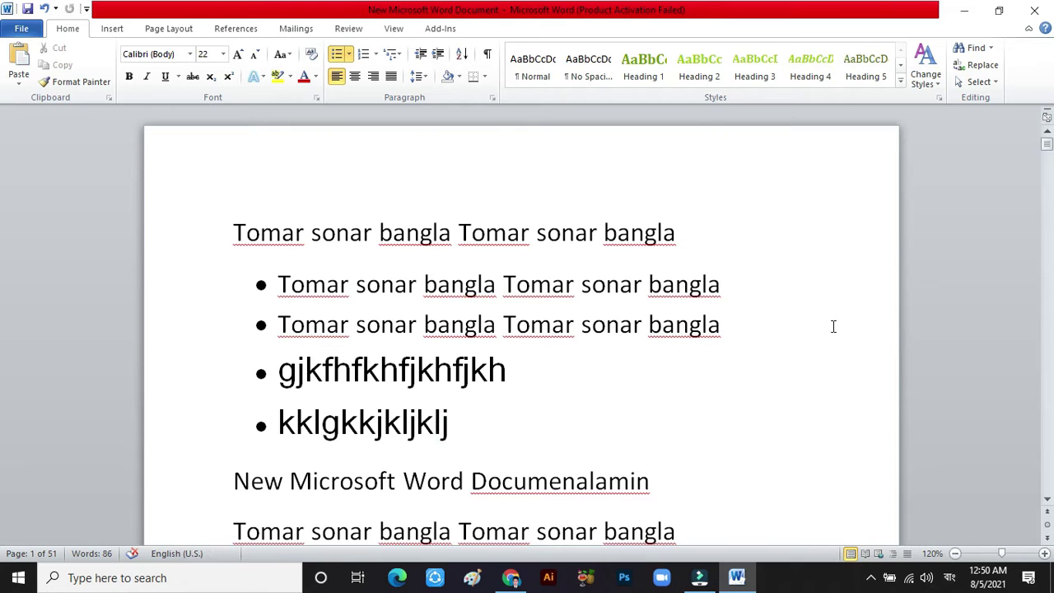
key(Return)
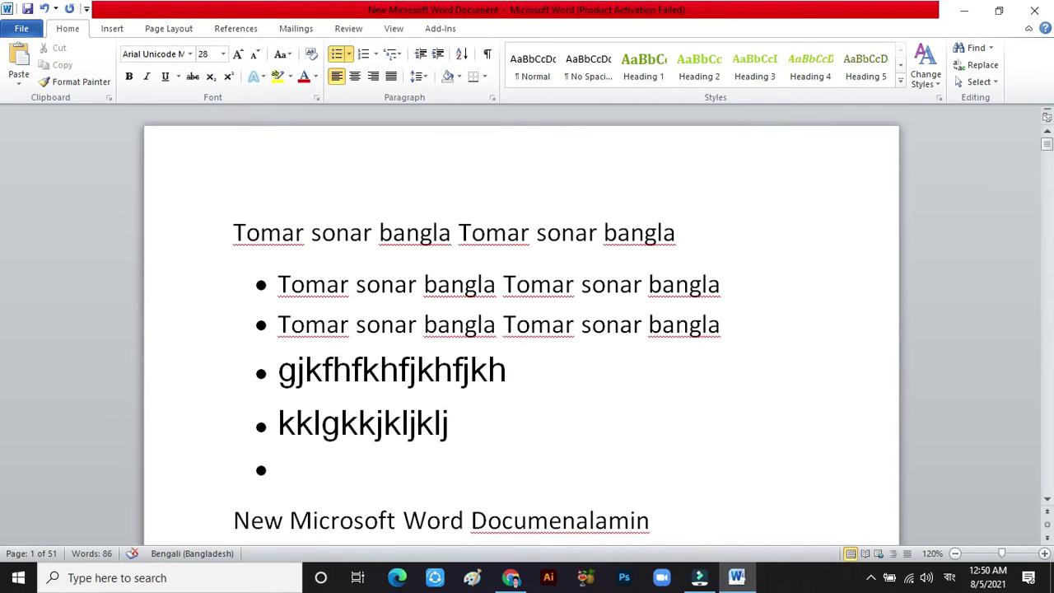
key(Return)
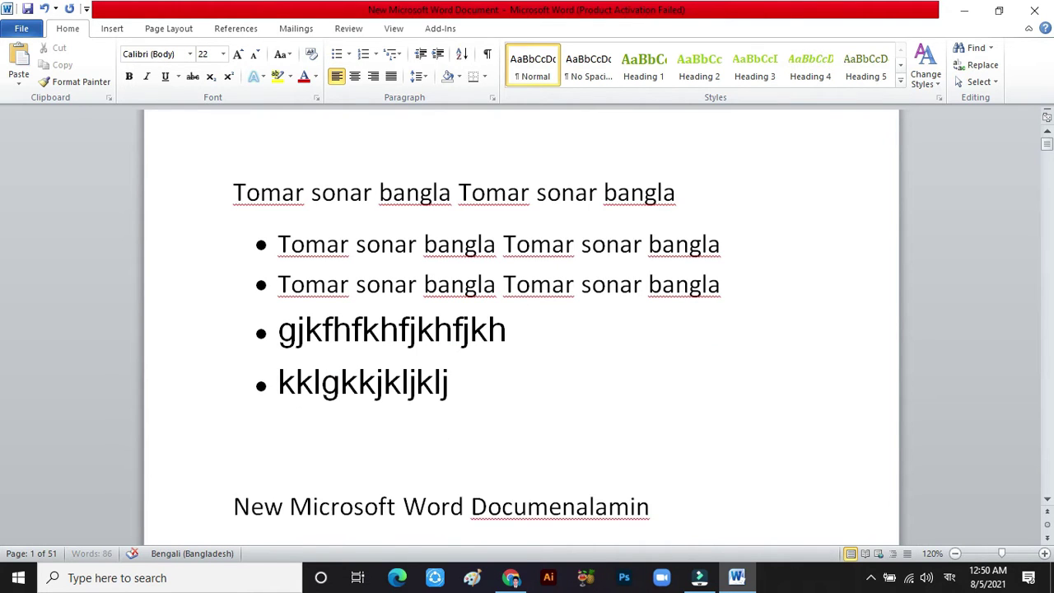
key(BackSpace)
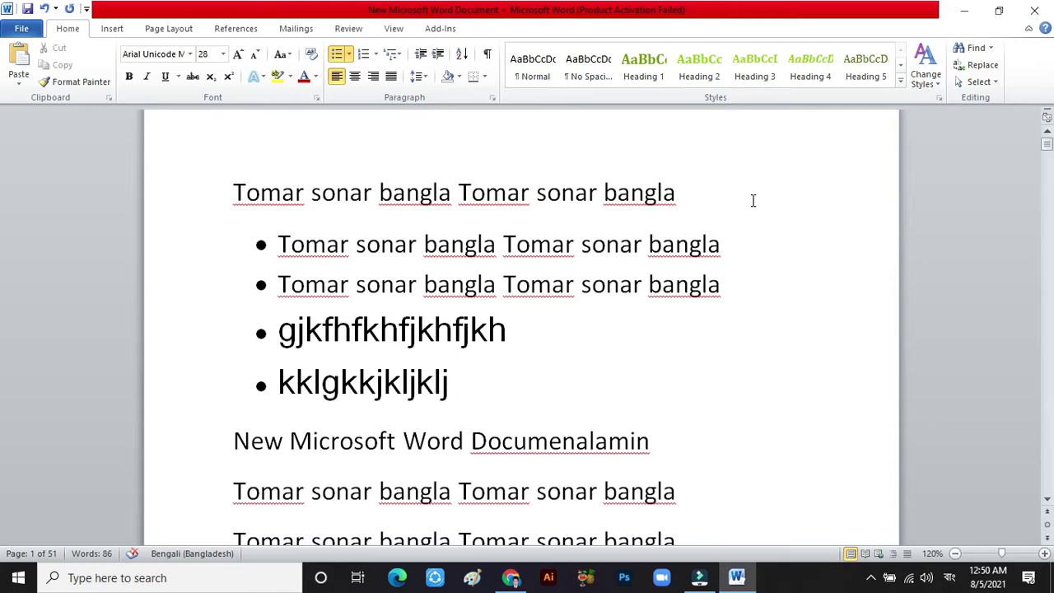
key(Return)
text(jknjknjn)
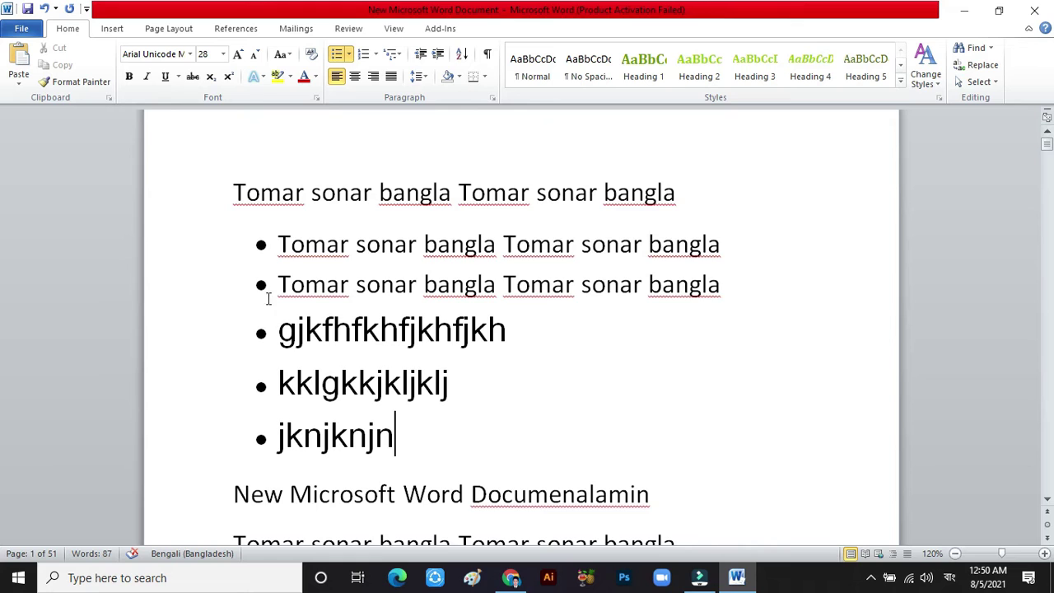
Step: Leave an empty unbulleted line below 'jknjknjn'
click(260, 333)
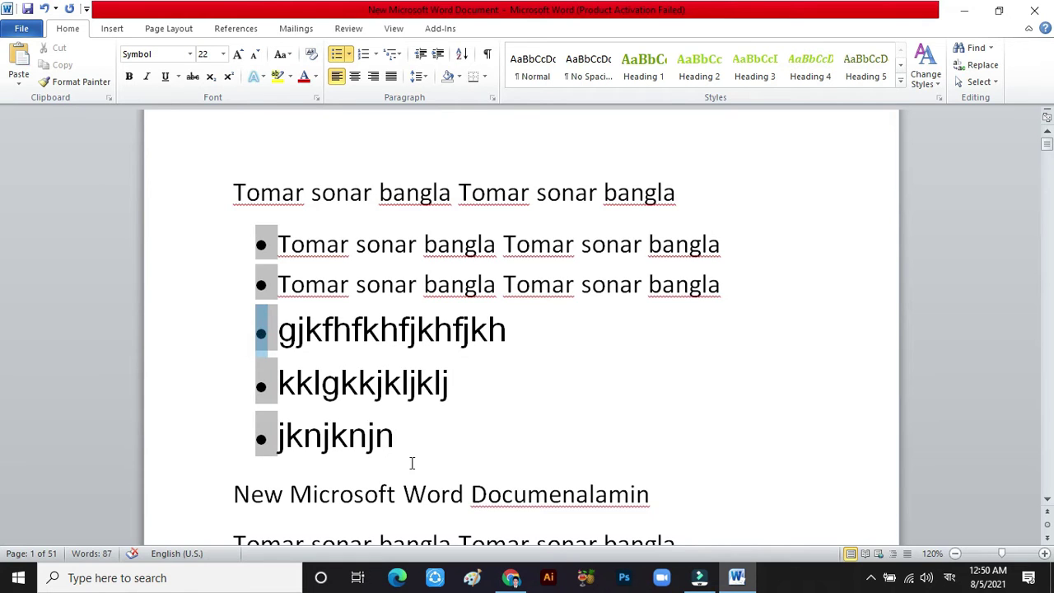
click(395, 444)
key(Return)
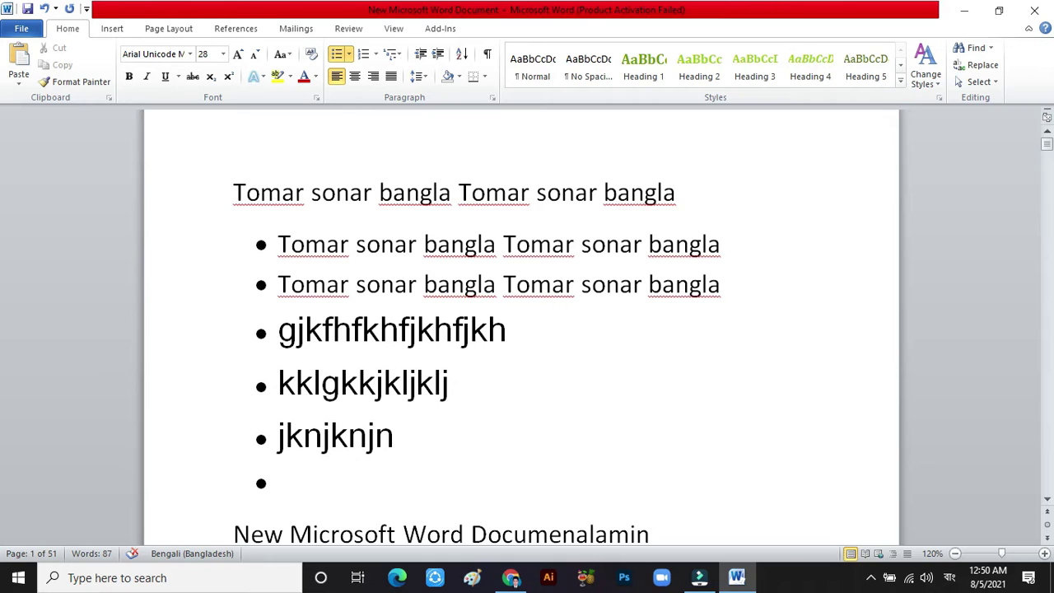
key(BackSpace)
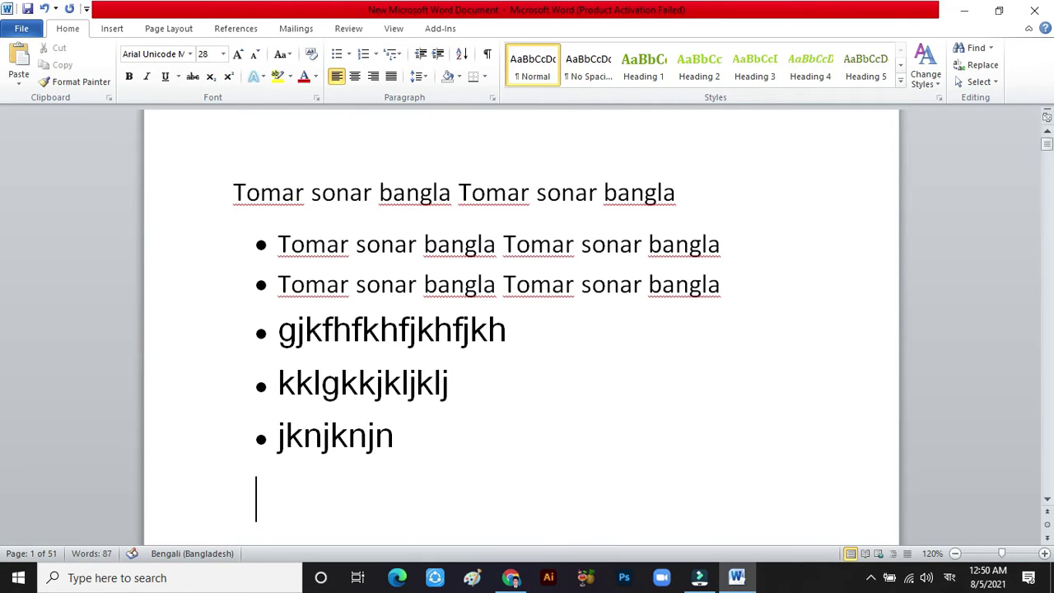
Step: Type the plain line 'jglkjgljhljhlgjhklgjh' below the bulleted list
text(jglkjgljhljhlgjhklgjh)
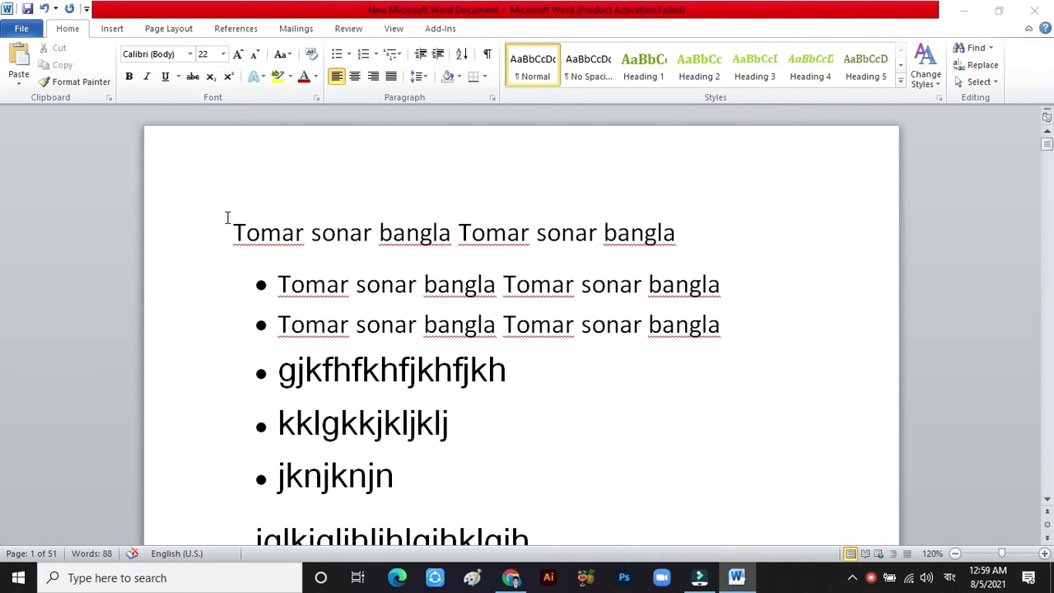
Step: Apply 1. 2. 3. numbering from the first line through 'jknjknjn'
drag(211, 228, 292, 478)
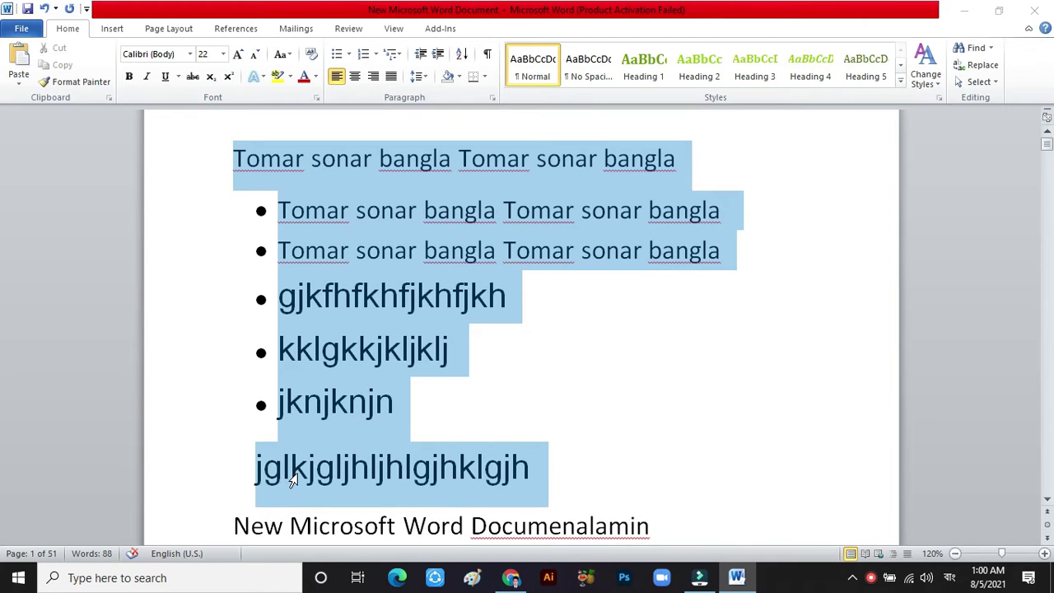
click(374, 59)
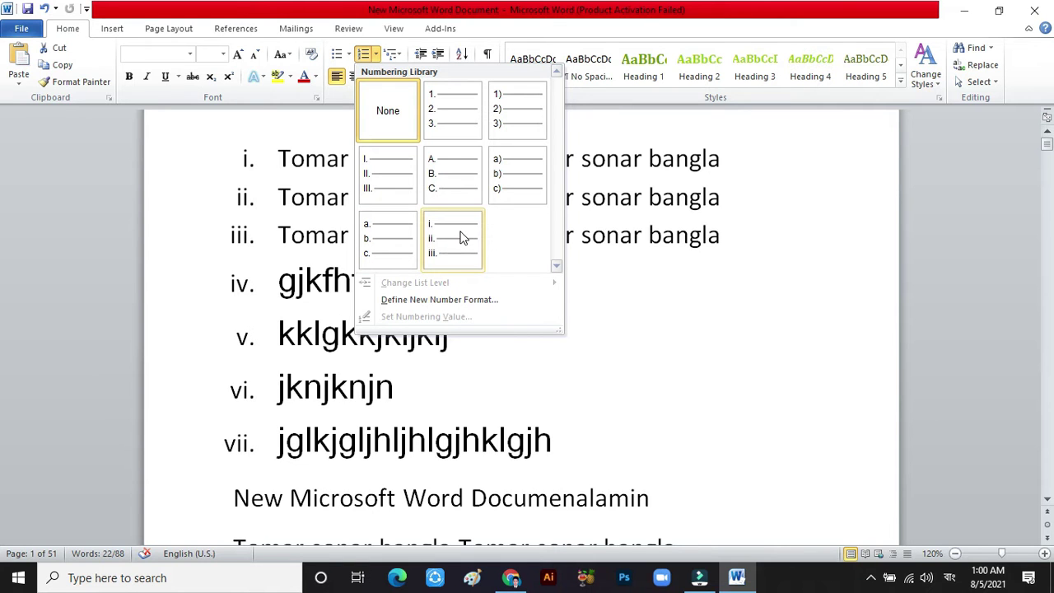
click(589, 342)
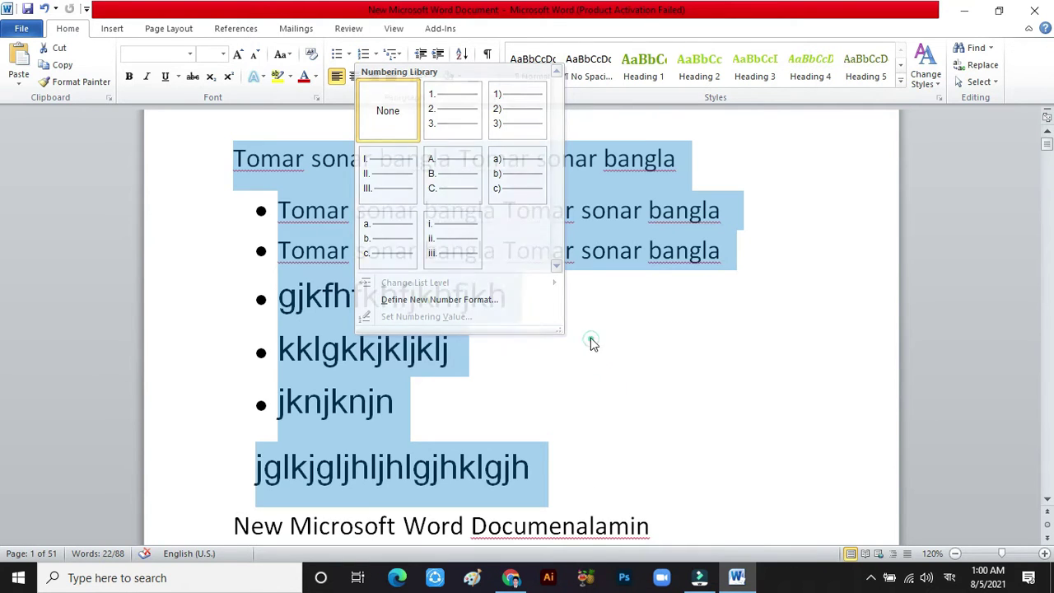
click(232, 159)
drag(219, 157, 313, 403)
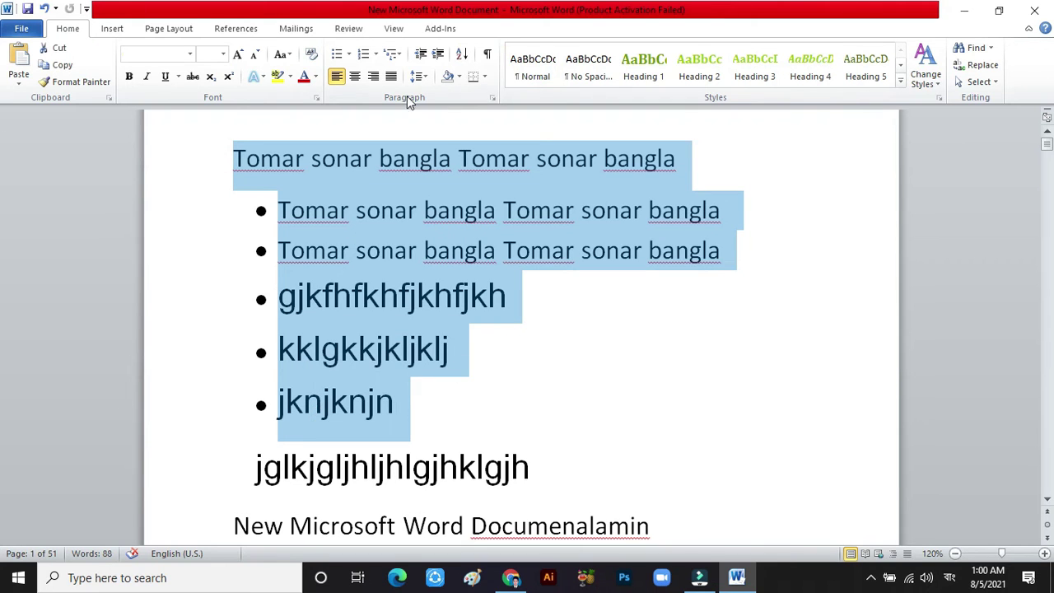
click(375, 54)
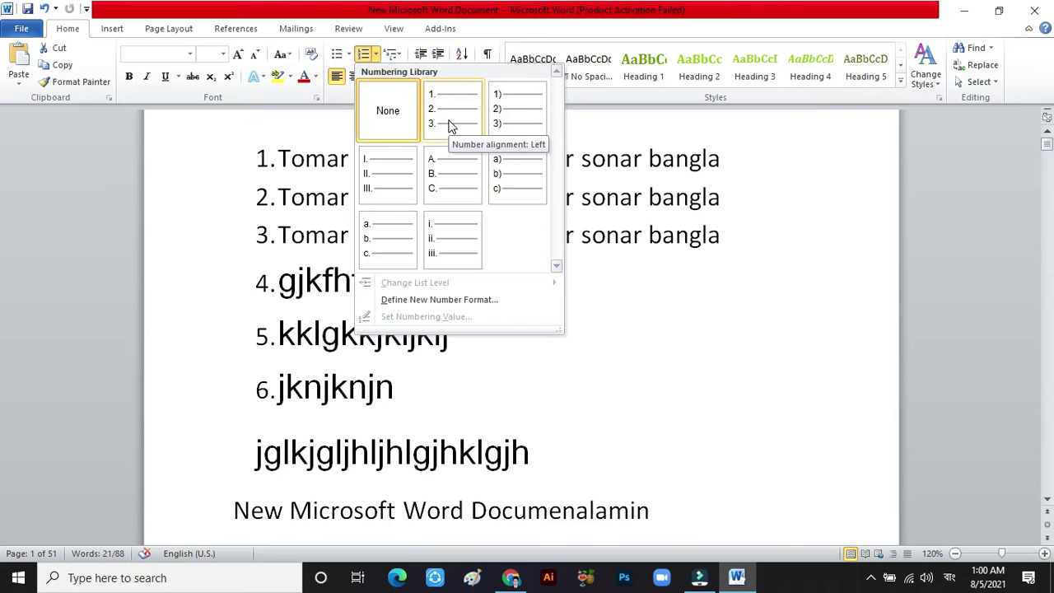
click(450, 124)
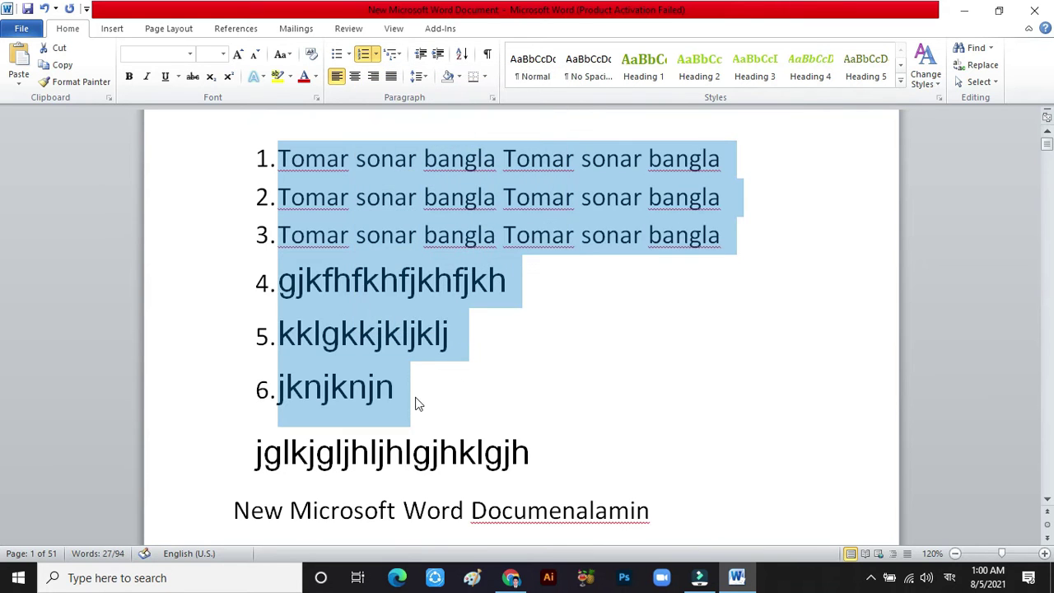
Step: Delete all leftover lines below numbered item 6
click(395, 400)
click(404, 392)
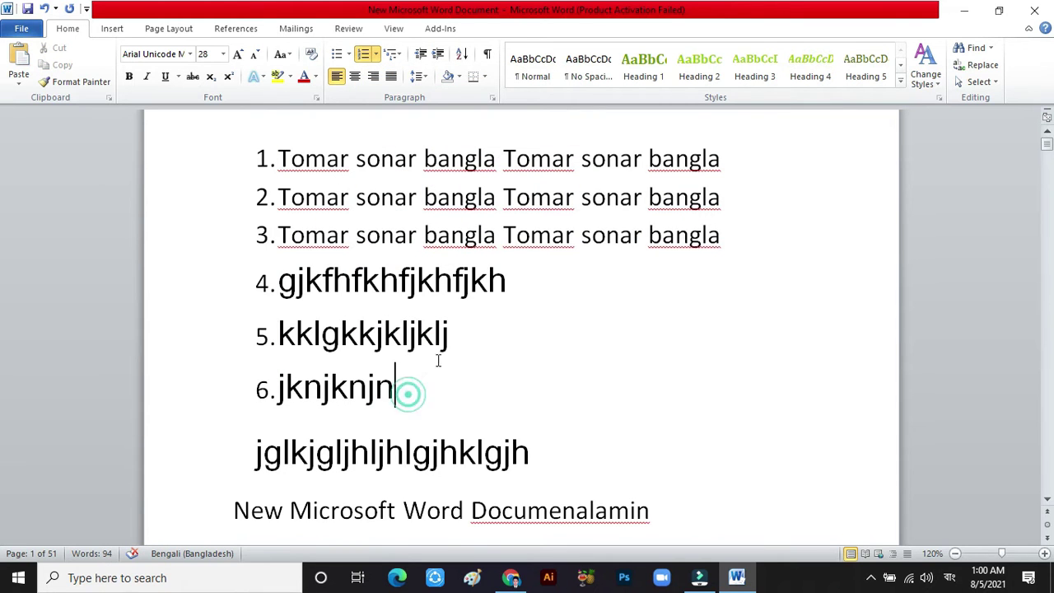
key(ctrl+shift+End)
key(Delete)
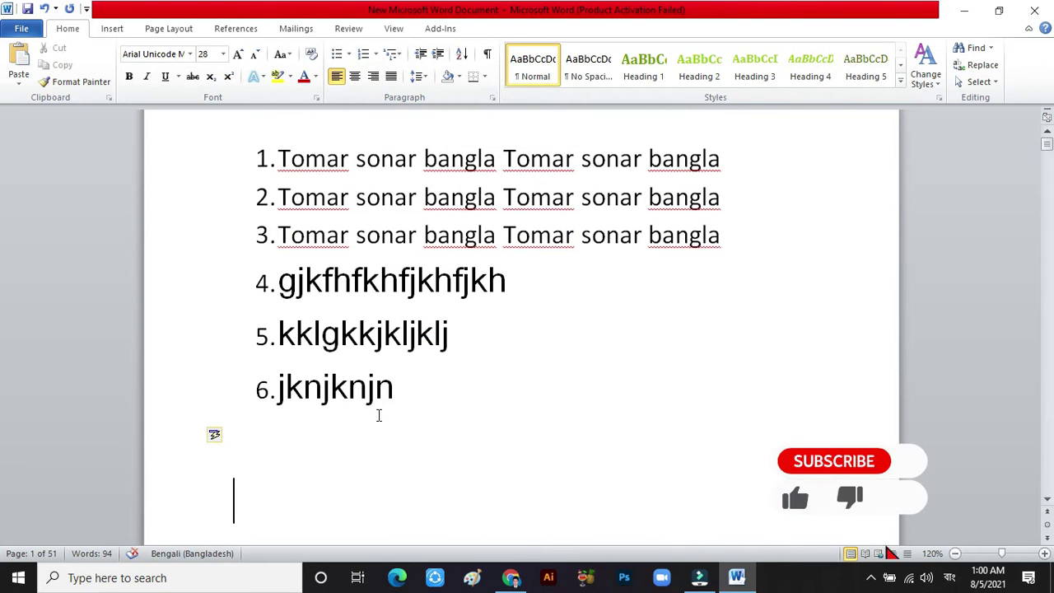
Step: Add numbered items 7–9: 'xjfifjgifjigjfio', 'kdjkjjjh' and 'ghgjkjg'
click(397, 400)
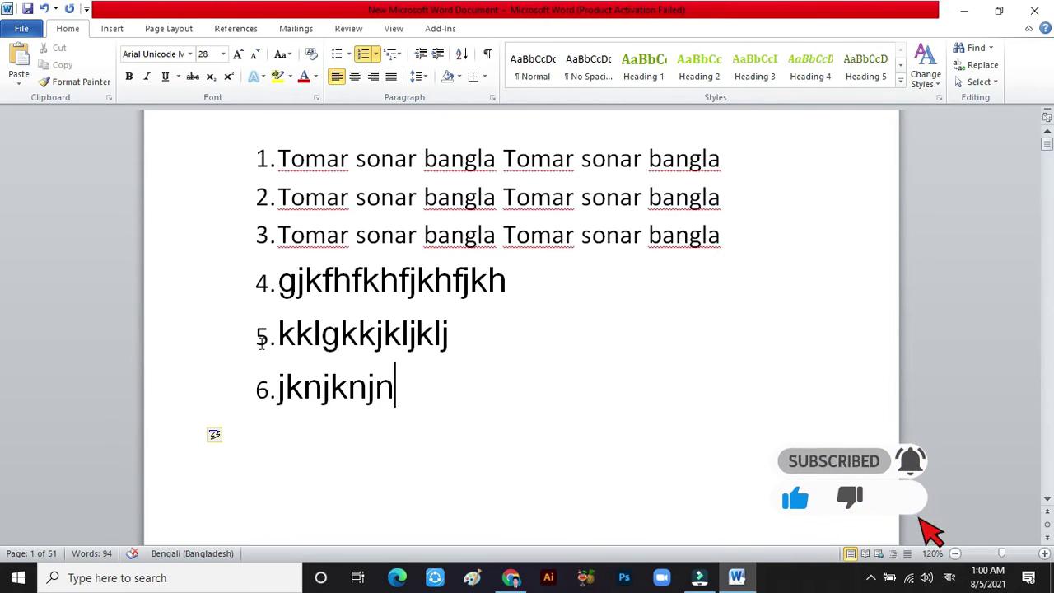
key(Return)
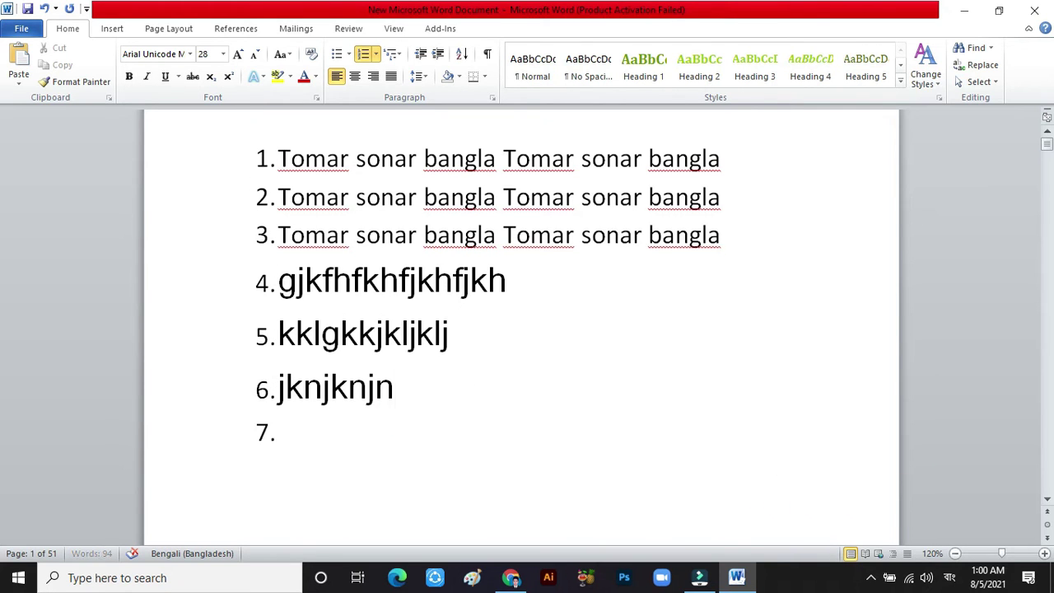
text(xj)
text(fifjgifjigjfio)
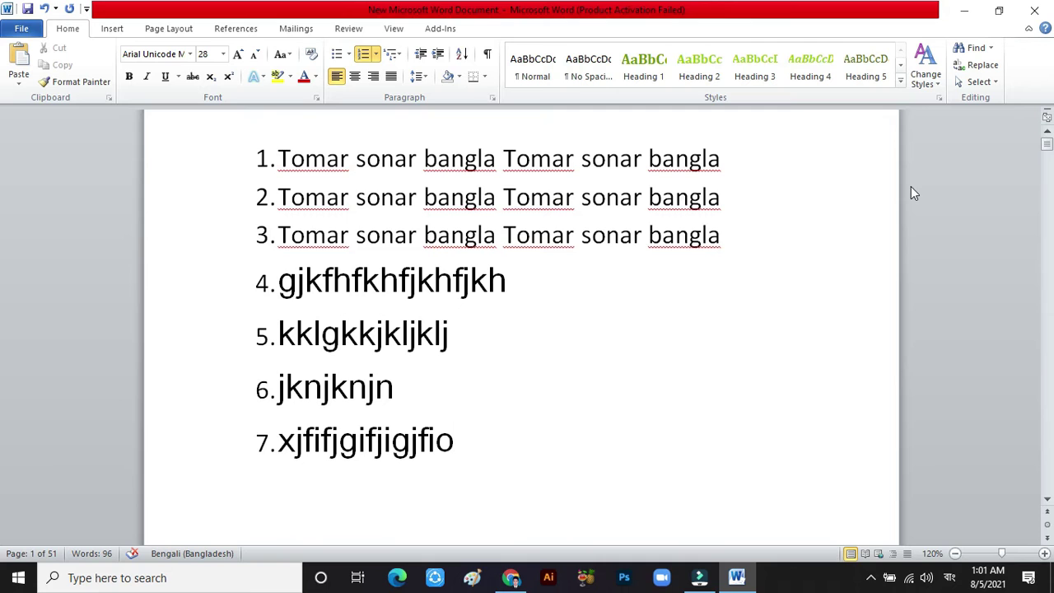
key(Return)
text(kdjkjjjh)
key(Return)
text(ghgjkjg)
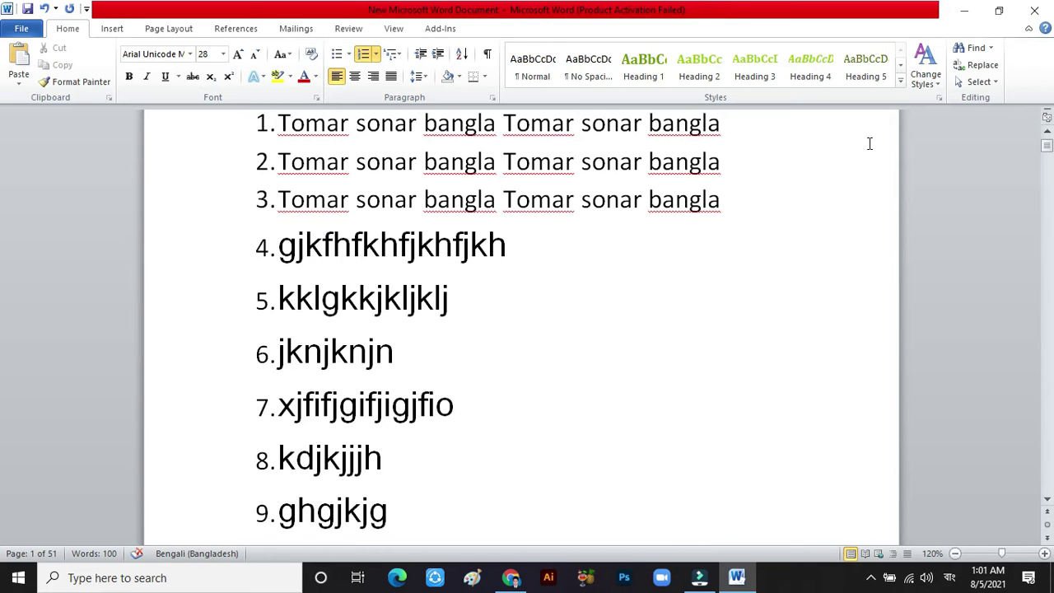
Step: Add the plain unnumbered lines 'jjgkljhljhjkljj' and 'zjdjkhjhkjjh' below item 9
key(Return)
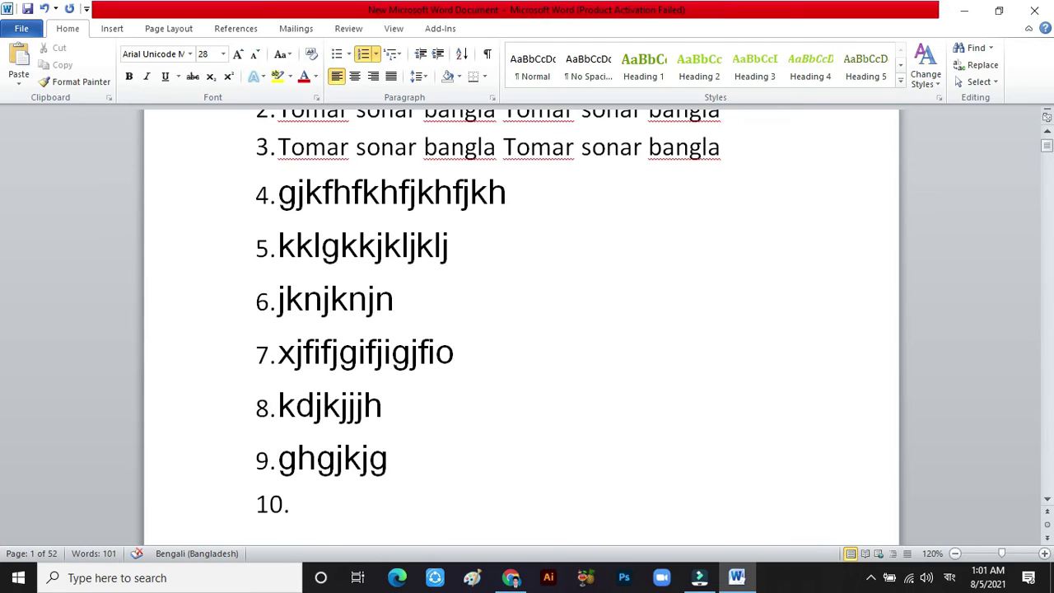
key(BackSpace)
key(BackSpace)
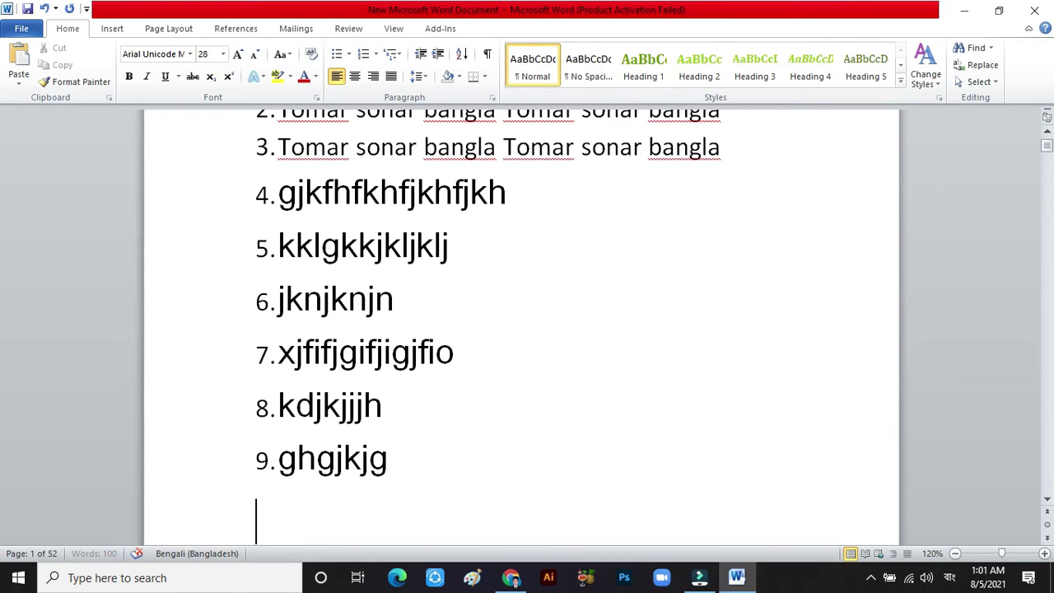
text(jjgklj)
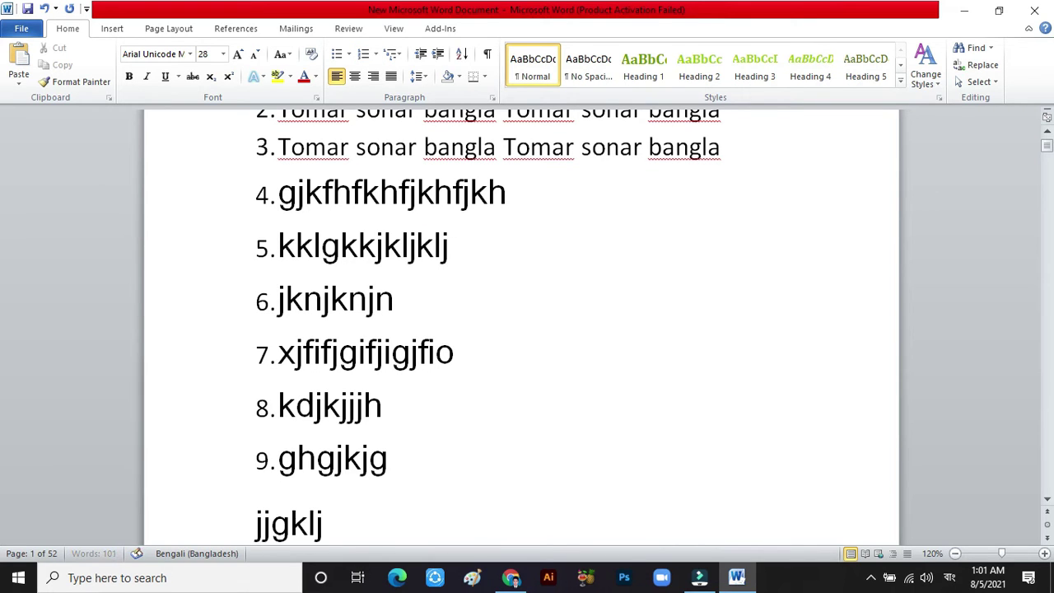
text(hljhjkljj)
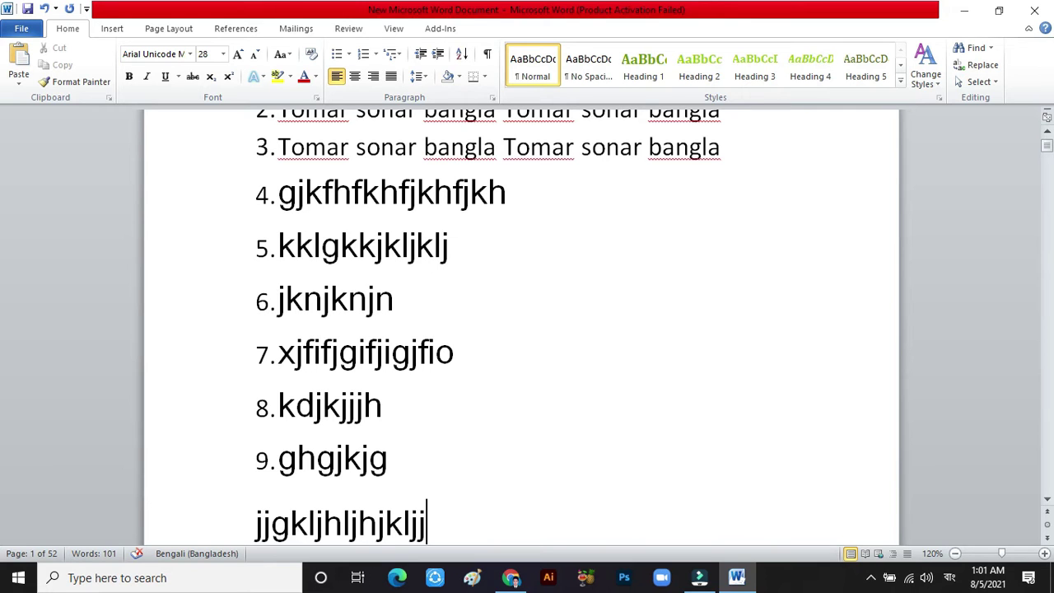
click(392, 459)
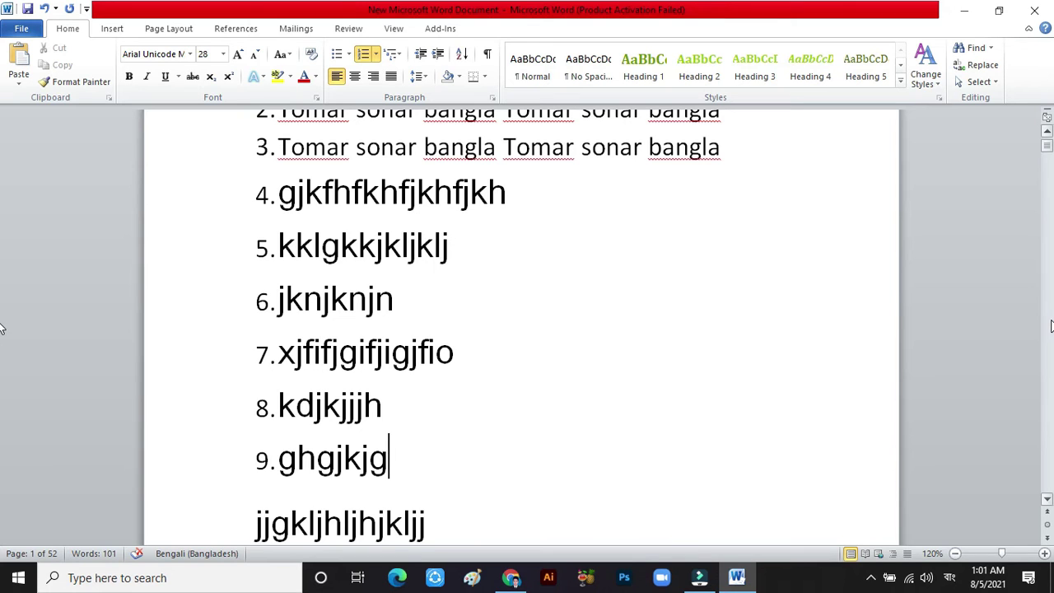
key(Return)
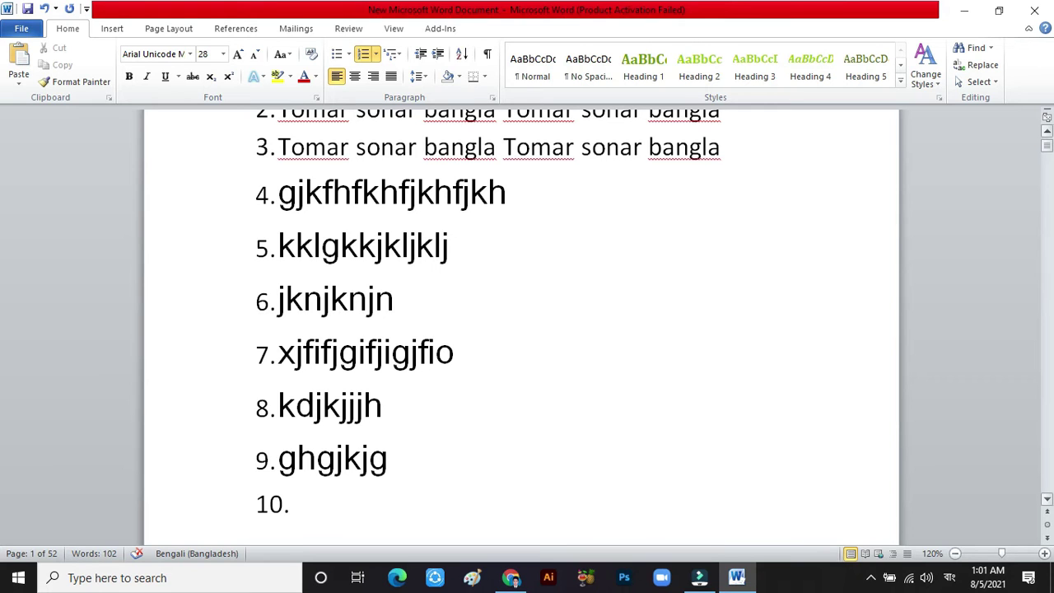
key(BackSpace)
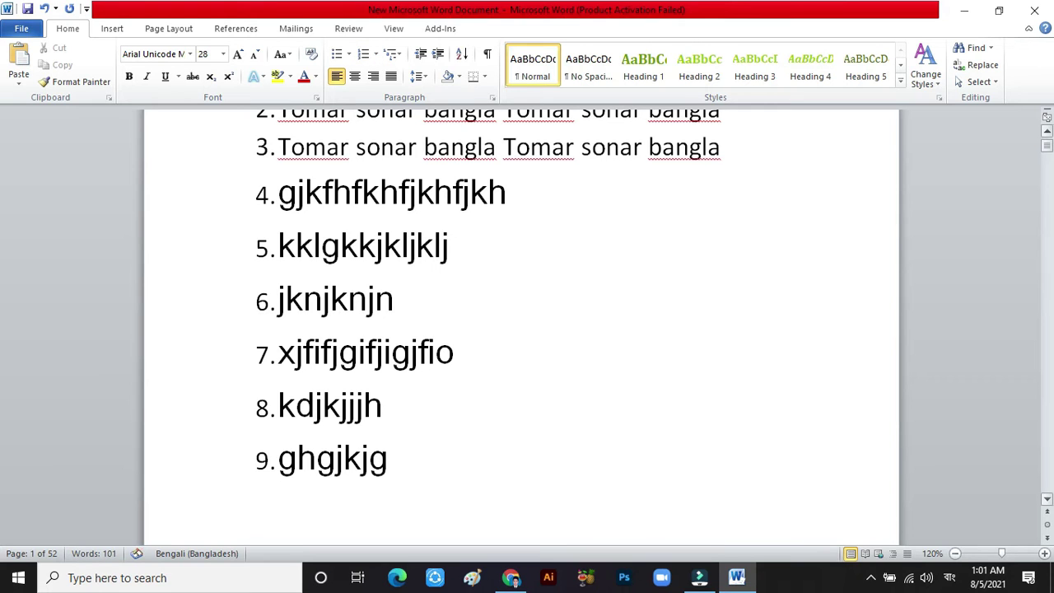
text(zjdjkhjhk)
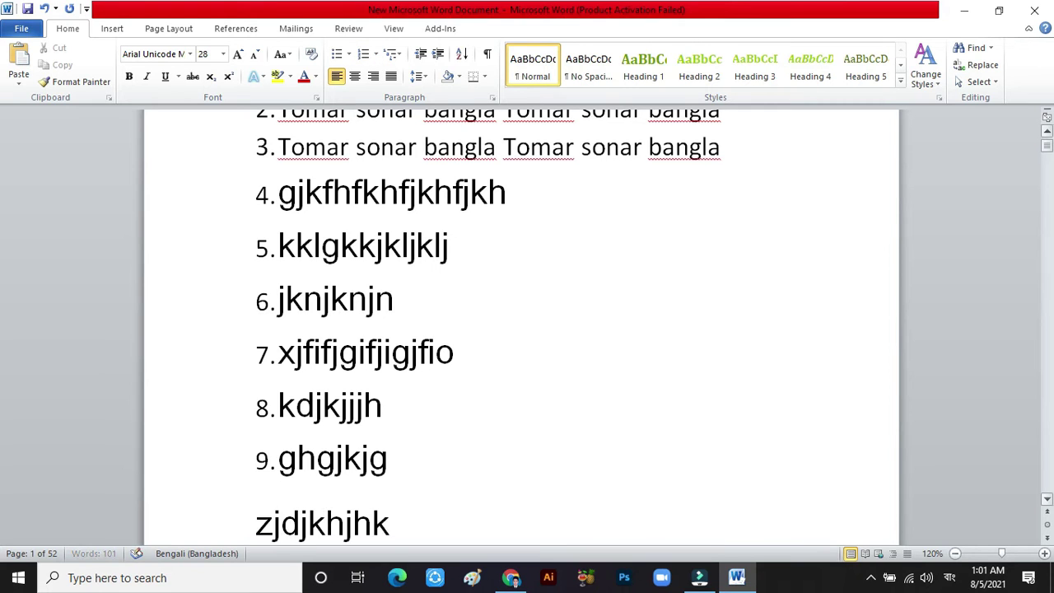
text(jjh)
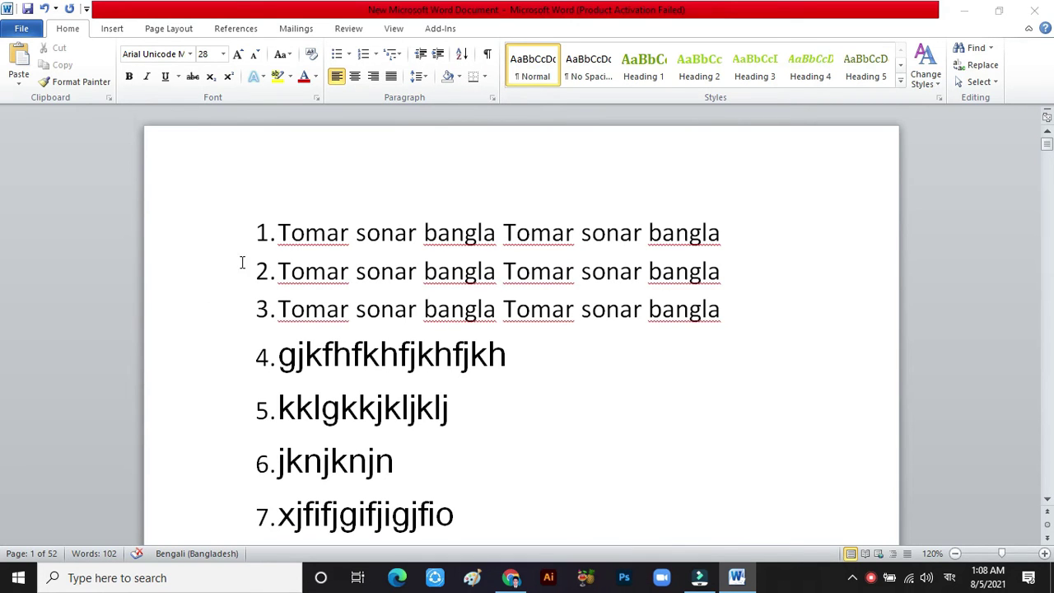
Step: Set the numbering of list items 1–7 to None
scroll(305, 345, down, 3)
scroll(330, 404, up, 3)
drag(255, 218, 318, 535)
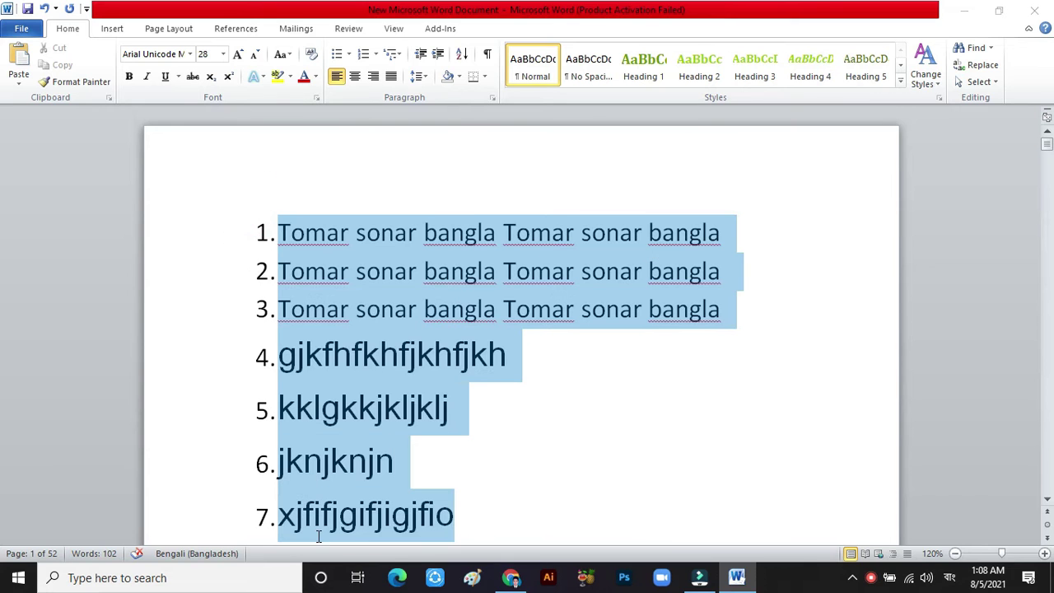
click(377, 56)
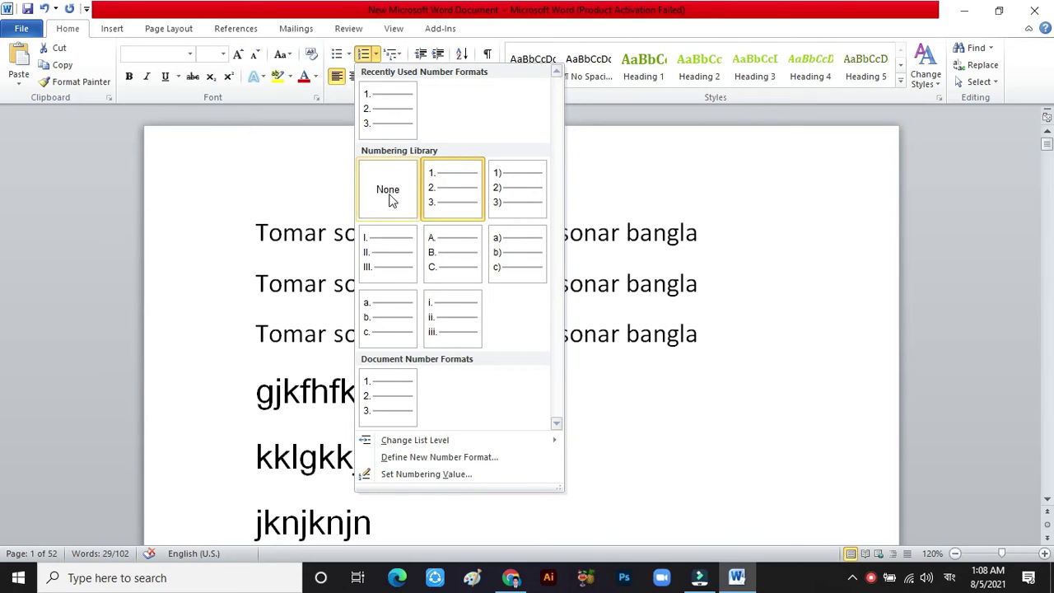
click(391, 201)
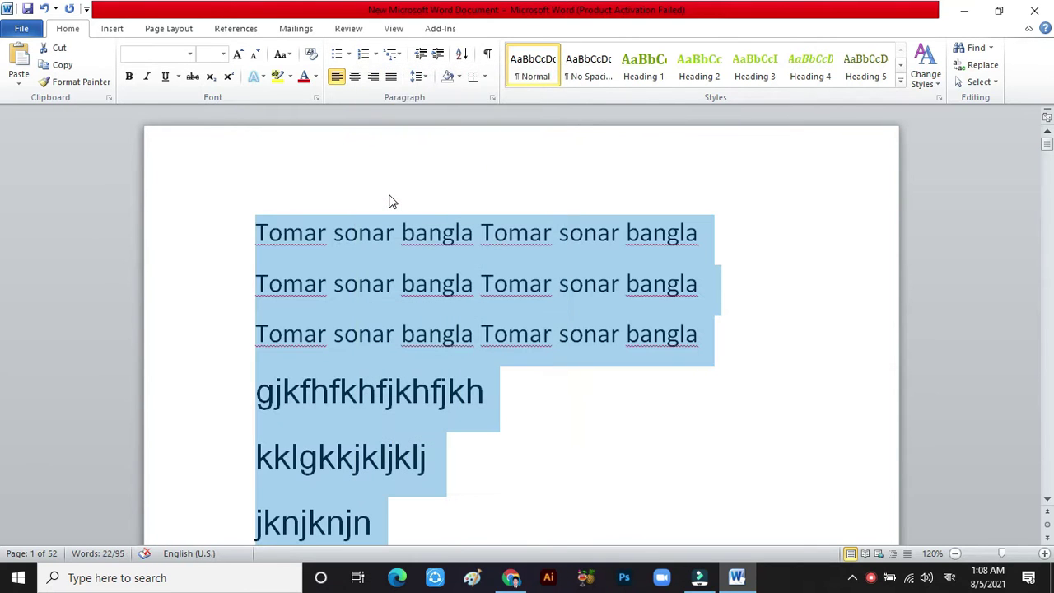
click(586, 467)
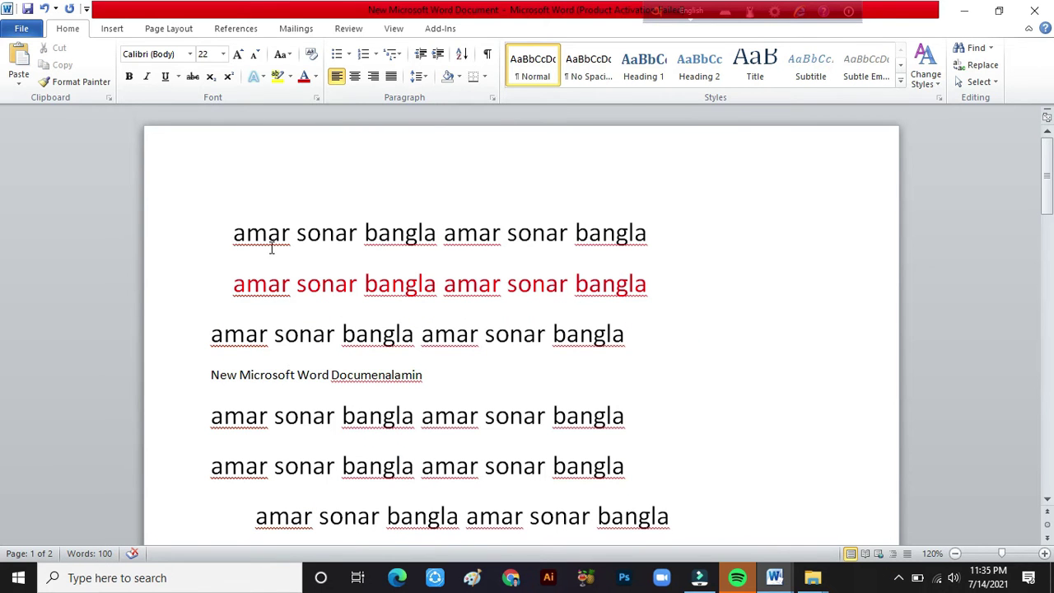
Step: Start a new empty paragraph after the cKccnRn line on page 2
scroll(492, 368, down, 8)
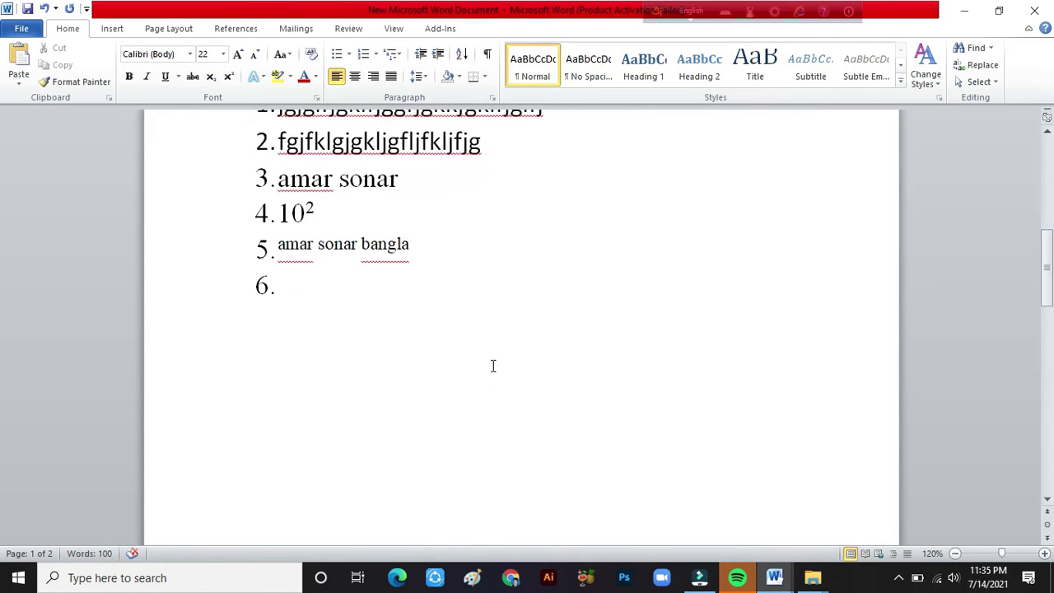
scroll(489, 374, up, 2)
scroll(285, 370, down, 5)
scroll(296, 329, up, 1)
scroll(334, 376, up, 3)
scroll(347, 404, down, 10)
click(262, 306)
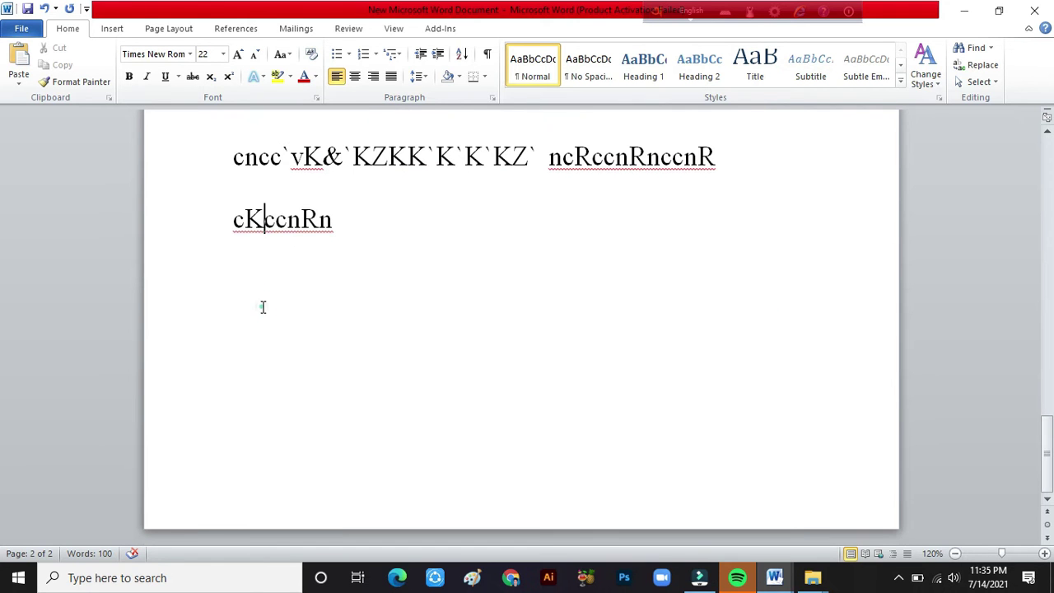
click(346, 238)
key(Return)
Step: Type 'a' and 'c' on consecutive lines below cKccnRn
text(a)
key(Return)
text(c)
Step: Insert a page break, then type b, e and d on separate lines
key(ctrl+Return)
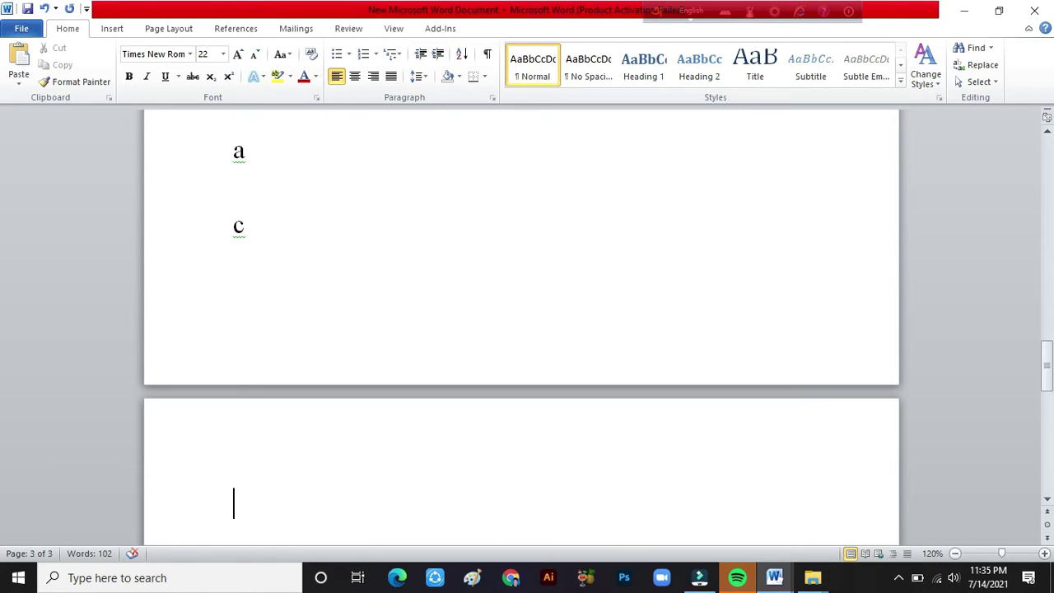
text(b)
key(Return)
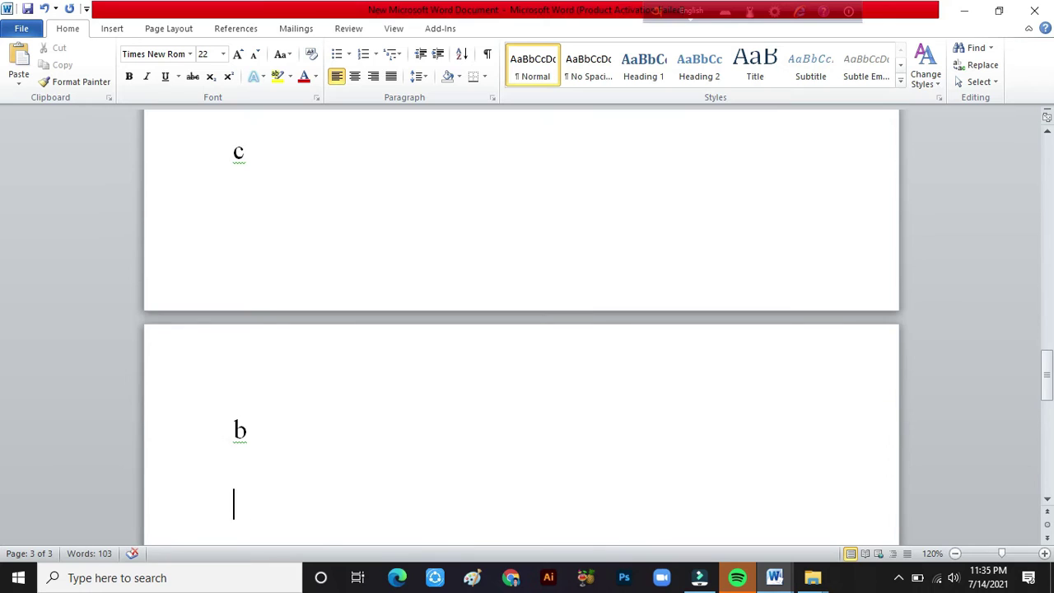
text(ed)
key(BackSpace)
key(Return)
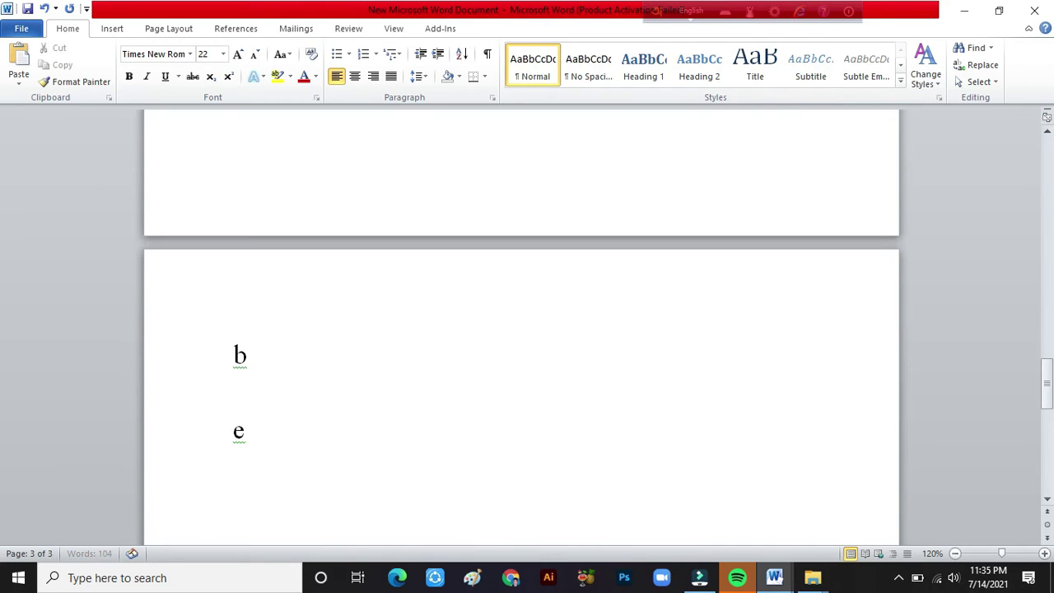
text(d)
scroll(354, 316, up, 5)
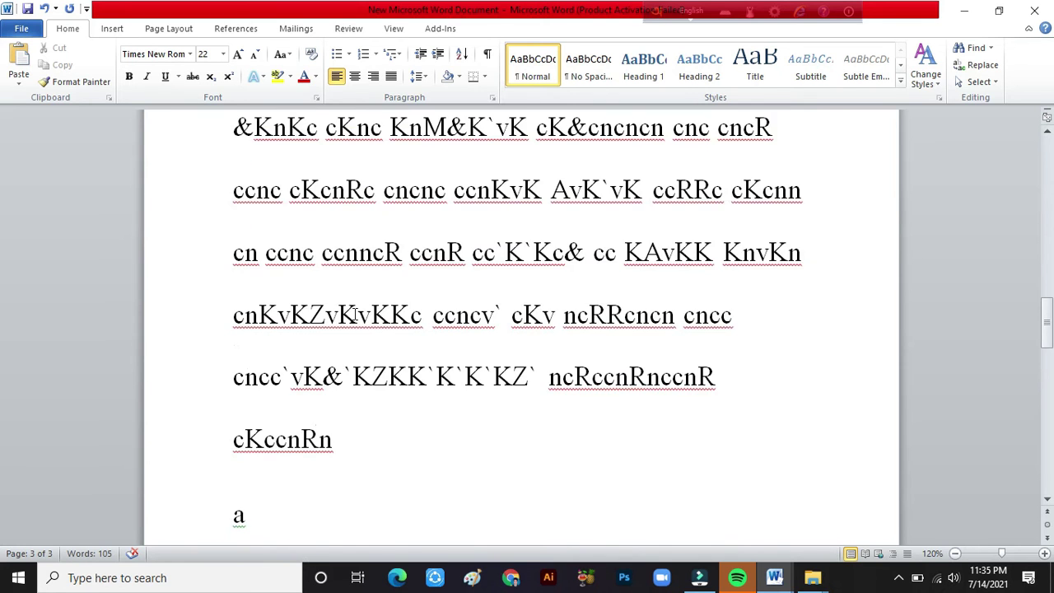
scroll(243, 411, down, 3)
scroll(286, 365, down, 1)
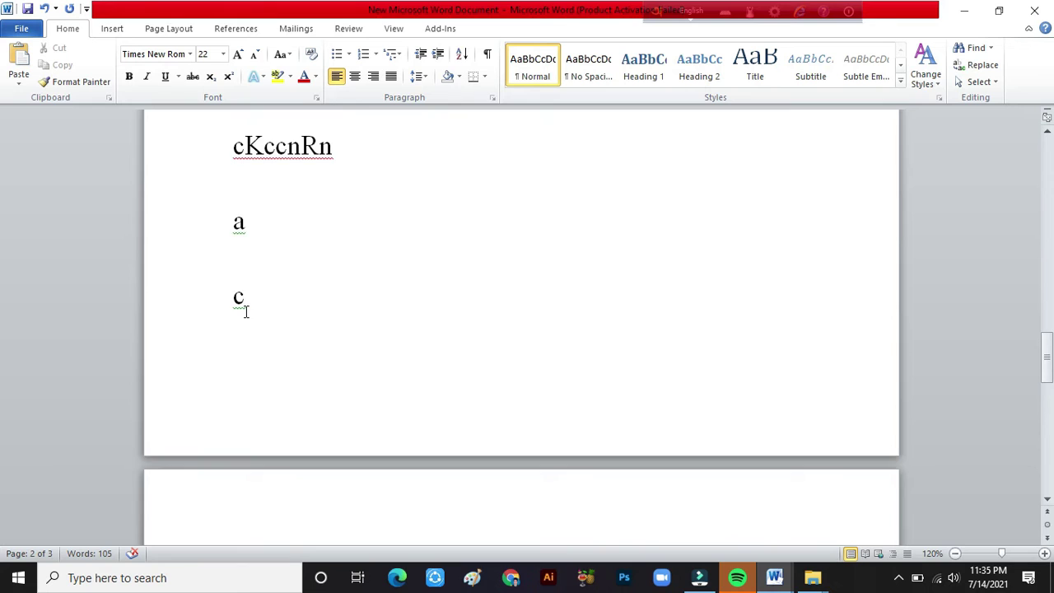
scroll(245, 311, down, 3)
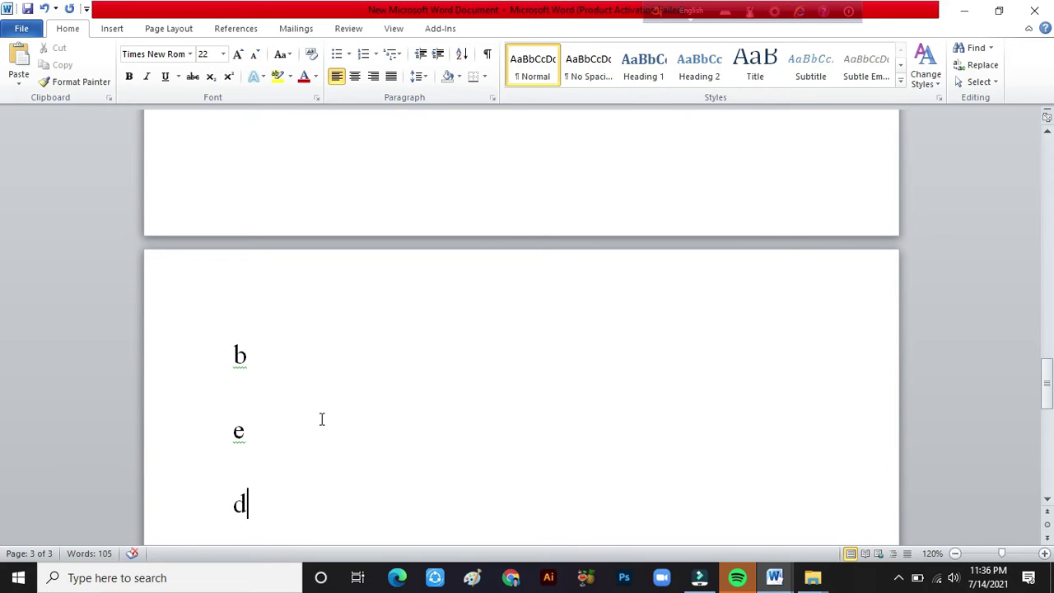
scroll(255, 475, up, 2)
scroll(256, 475, up, 2)
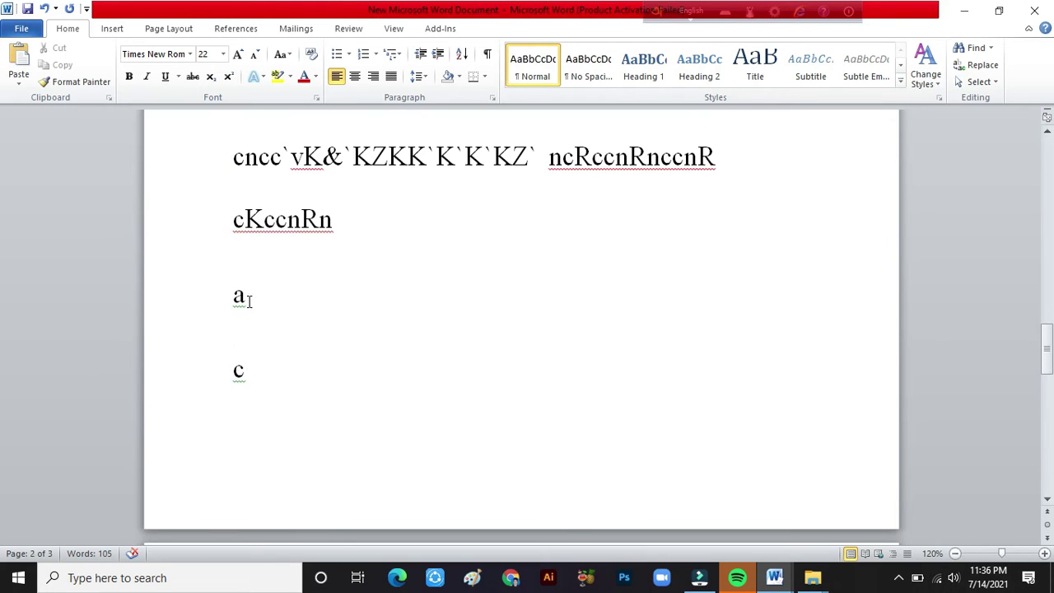
scroll(328, 532, down, 4)
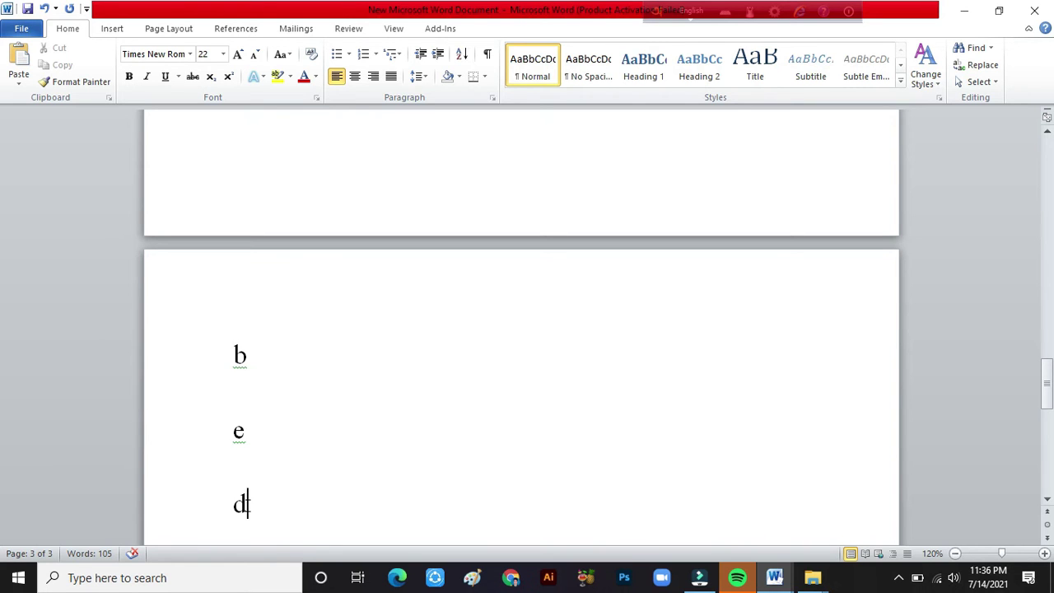
scroll(263, 519, up, 3)
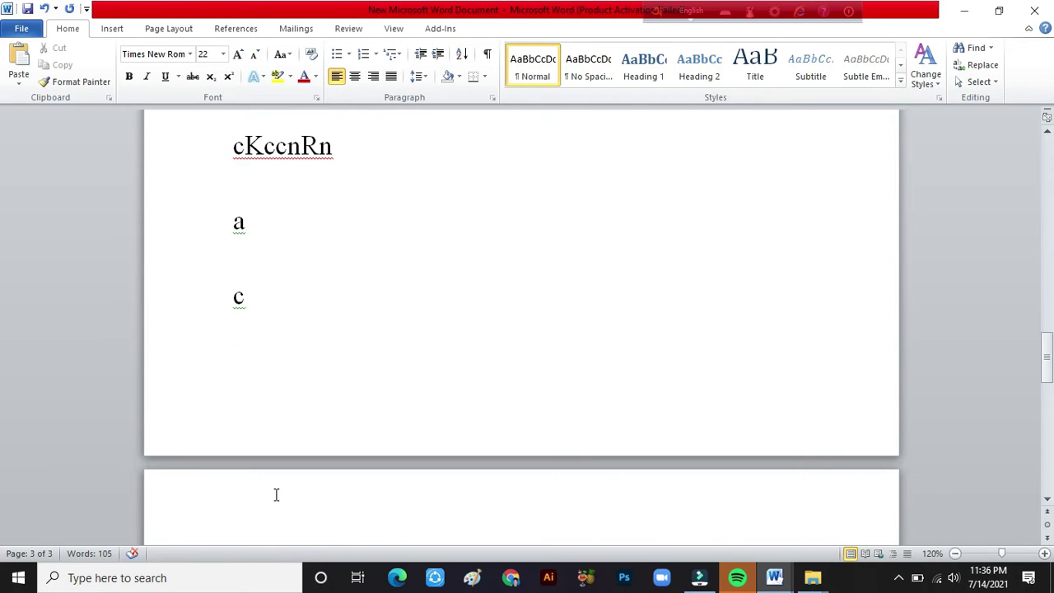
scroll(275, 494, up, 2)
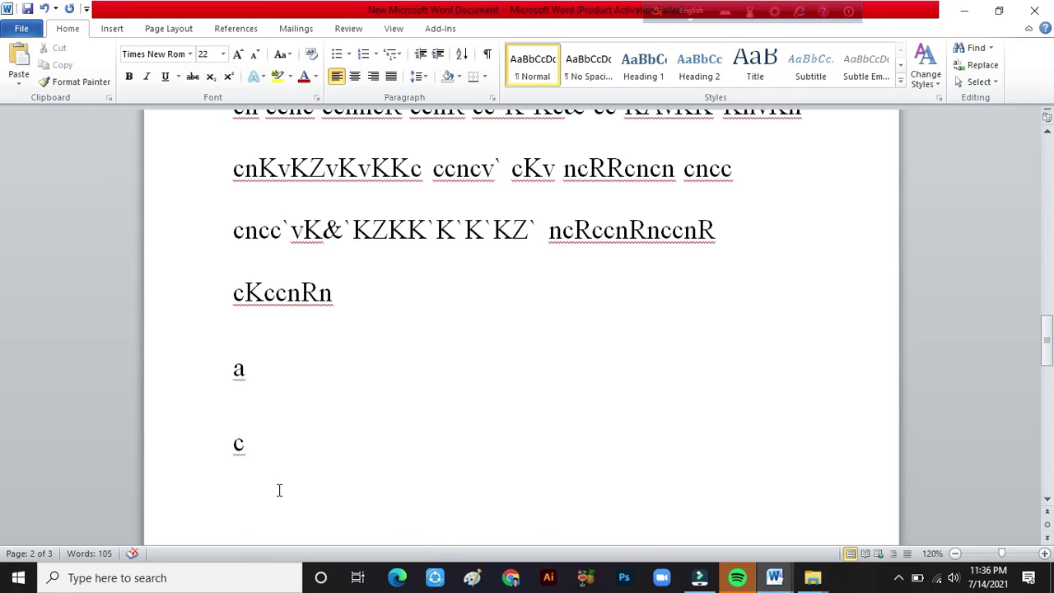
scroll(263, 512, down, 2)
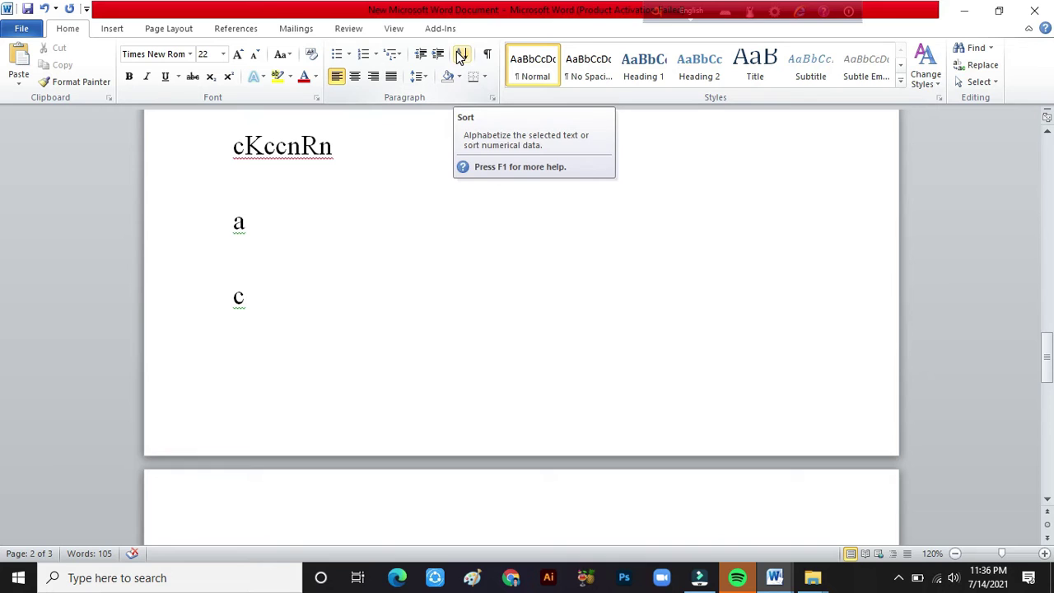
Step: Italicise the cKccnRn, a and c lines, then undo the italics
scroll(256, 238, up, 1)
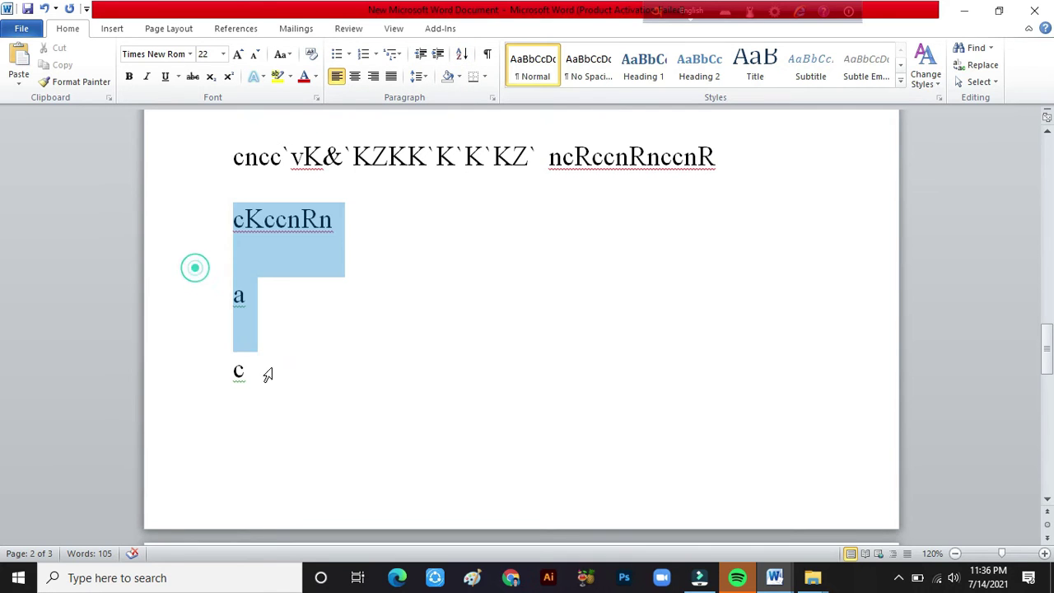
drag(188, 278, 305, 390)
click(305, 387)
click(282, 331)
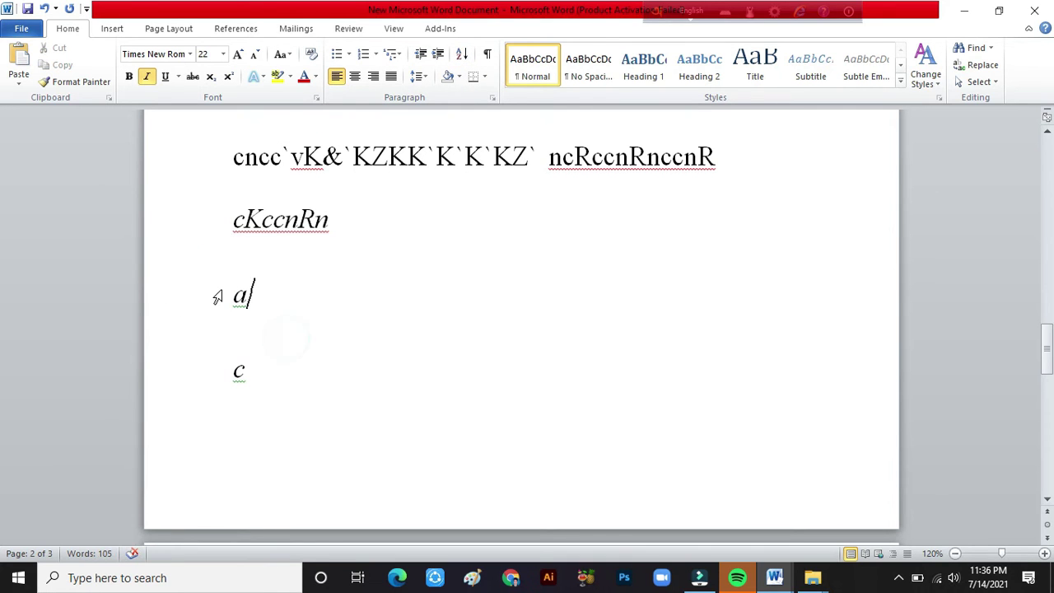
key(ctrl+z)
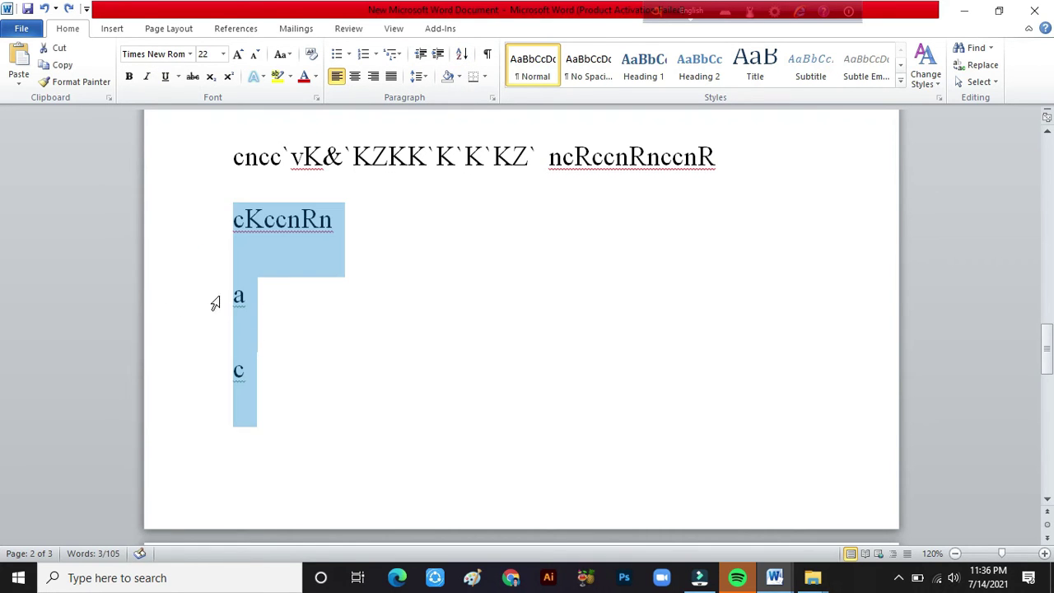
Step: Sort the single-letter lines by paragraph text in ascending order
drag(326, 331, 372, 586)
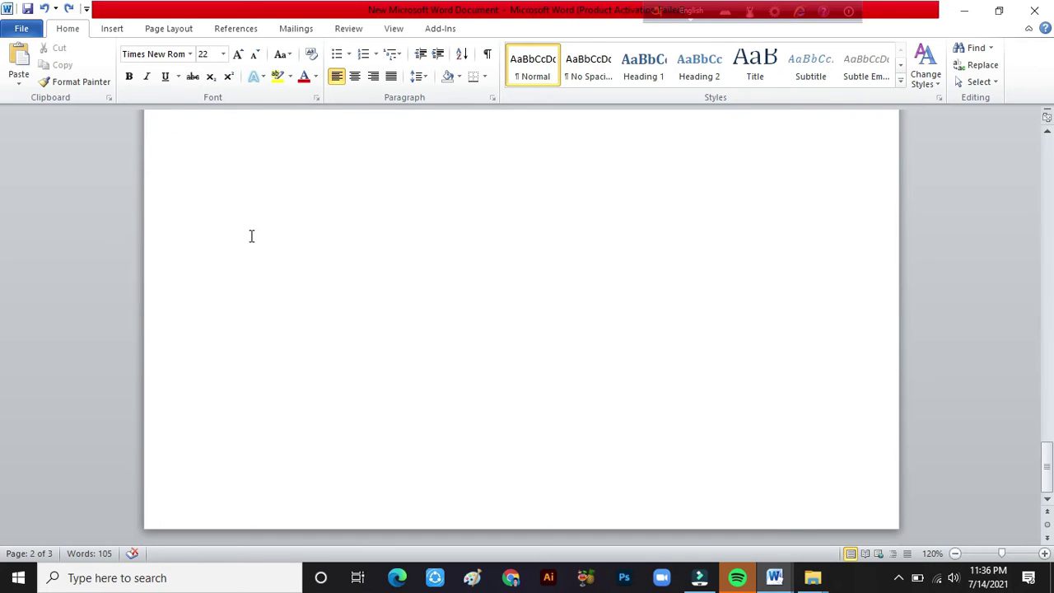
scroll(252, 235, up, 5)
mouse_move(239, 272)
mouse_down()
mouse_move(237, 438)
mouse_move(265, 455)
mouse_up()
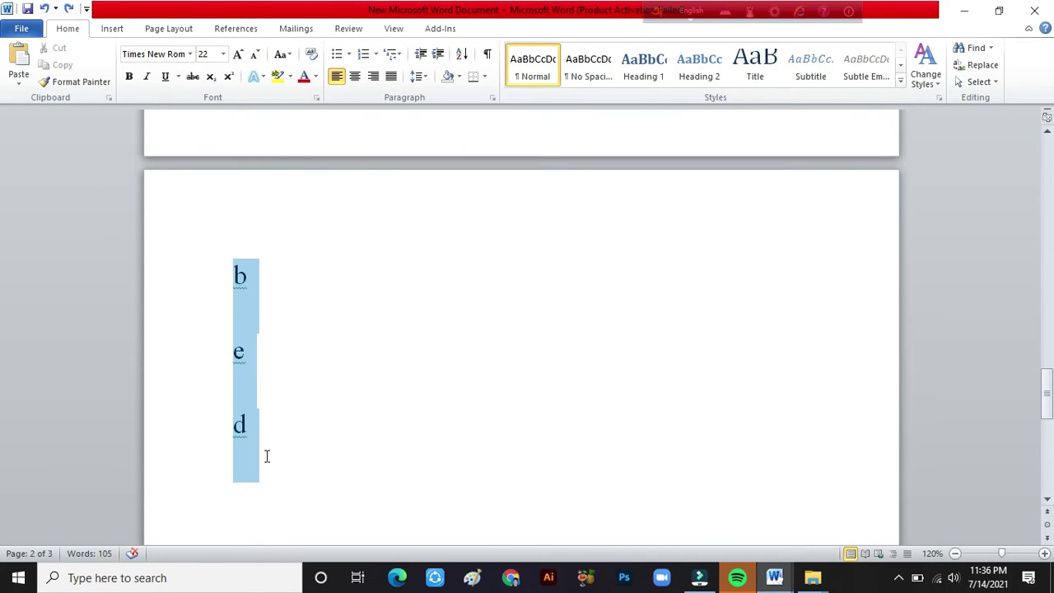
click(462, 56)
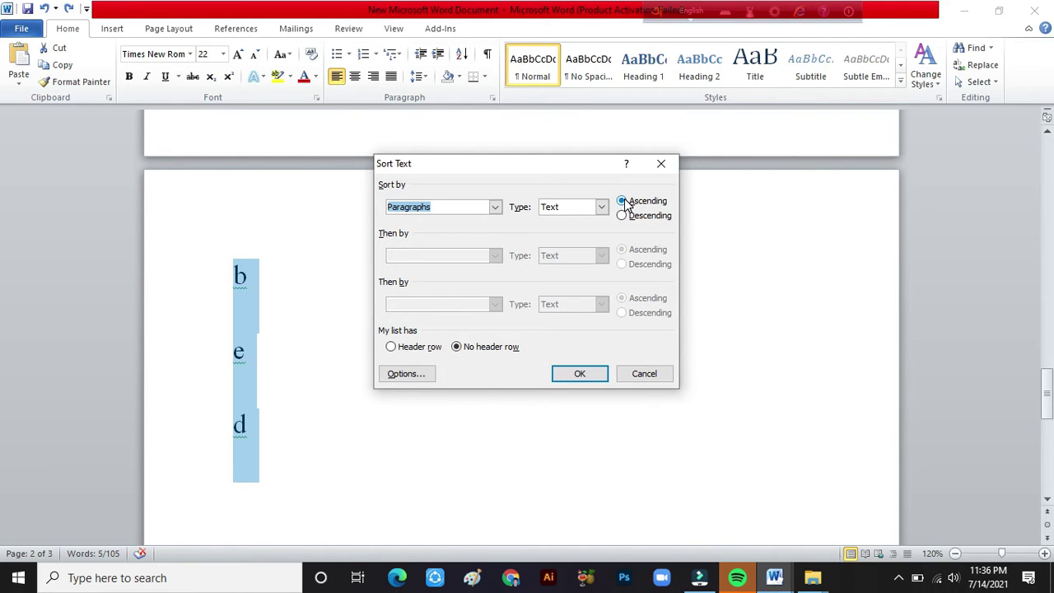
click(623, 202)
click(623, 204)
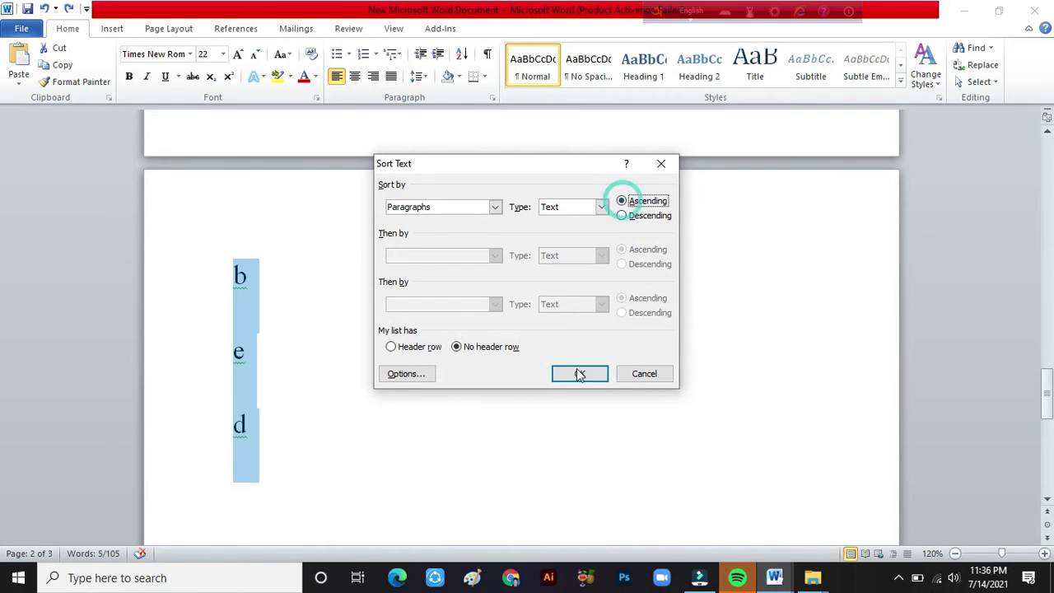
click(578, 373)
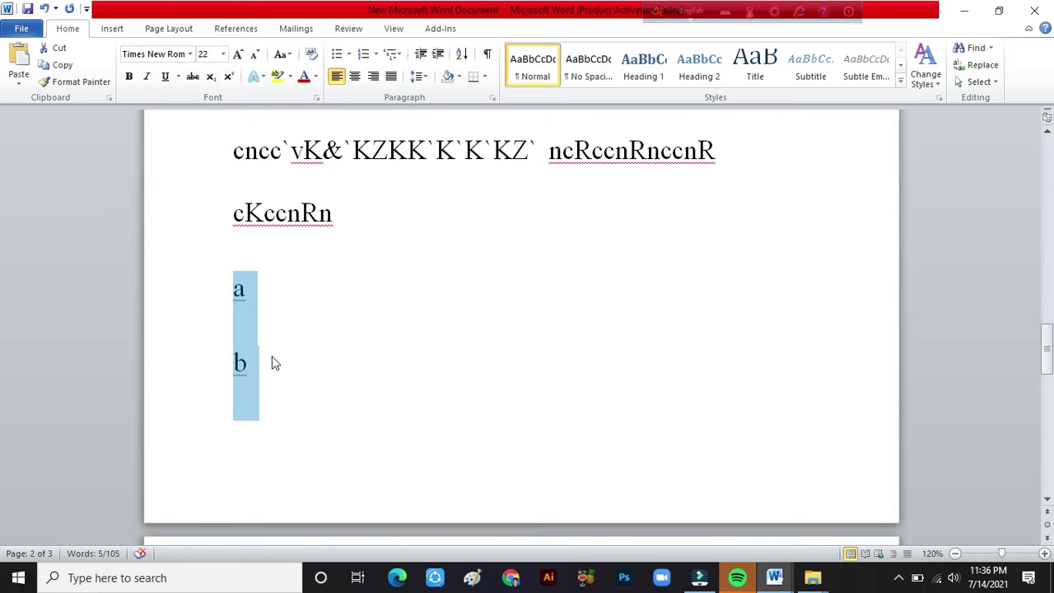
Step: Check the sorted result and reselect the single-letter lines
scroll(253, 312, down, 3)
scroll(292, 376, up, 4)
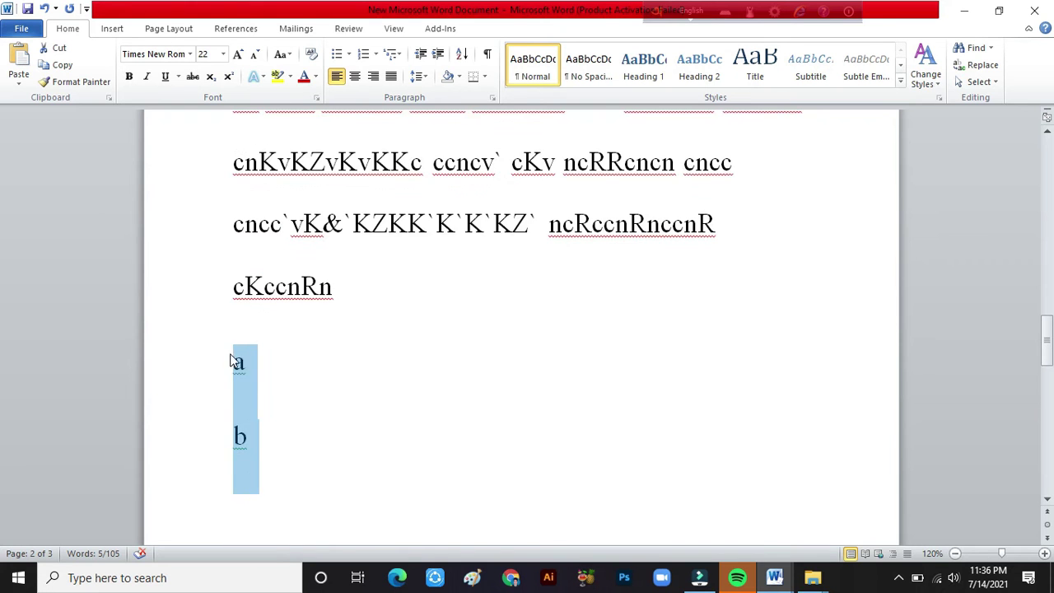
scroll(264, 271, down, 2)
scroll(239, 338, down, 4)
scroll(253, 395, down, 3)
scroll(263, 395, up, 3)
scroll(279, 391, up, 4)
scroll(282, 388, down, 2)
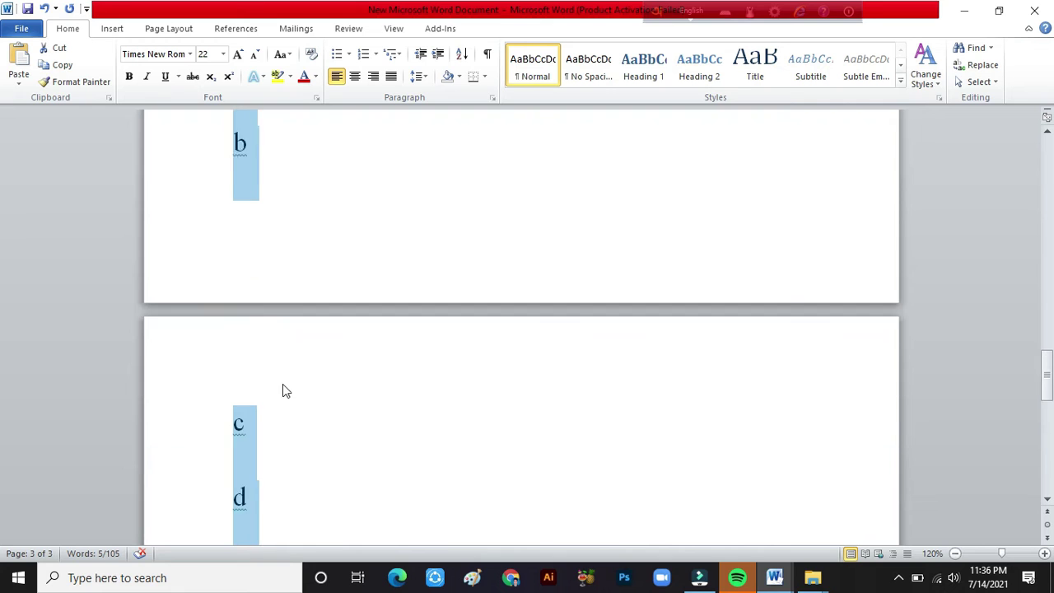
scroll(296, 412, down, 1)
click(331, 418)
scroll(329, 419, up, 4)
mouse_move(212, 282)
mouse_down()
mouse_move(299, 503)
mouse_move(264, 429)
mouse_up()
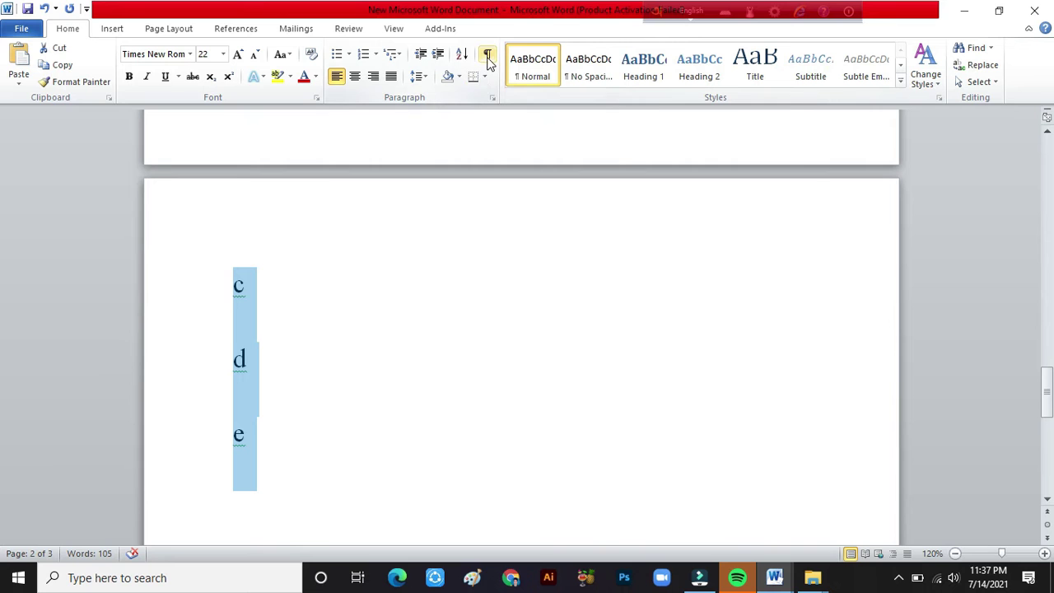
Step: Re-sort the selected letter lines in descending order, e to a
click(462, 54)
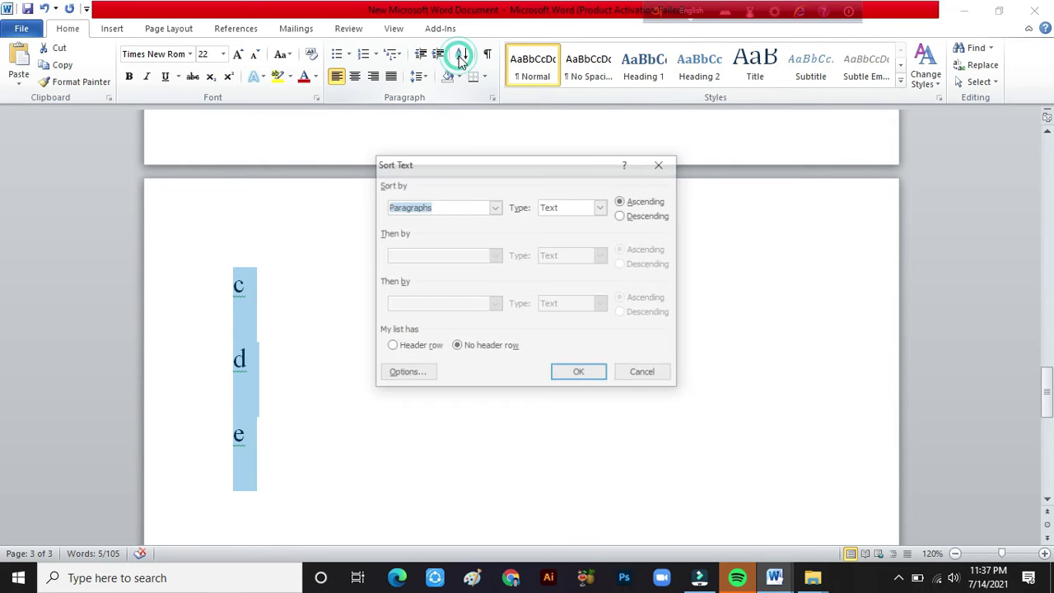
click(648, 219)
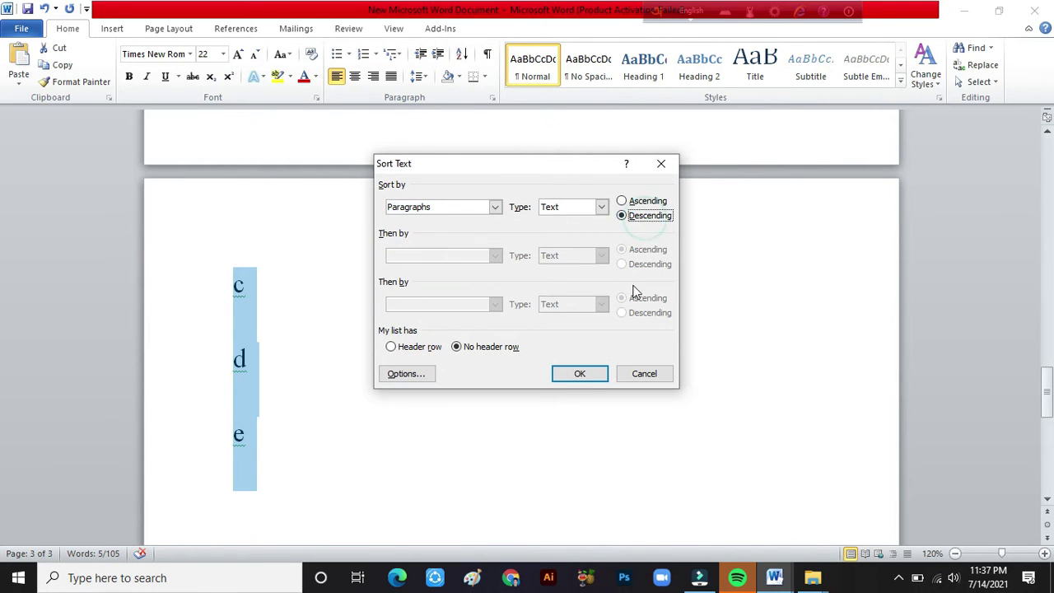
click(588, 371)
scroll(366, 379, up, 5)
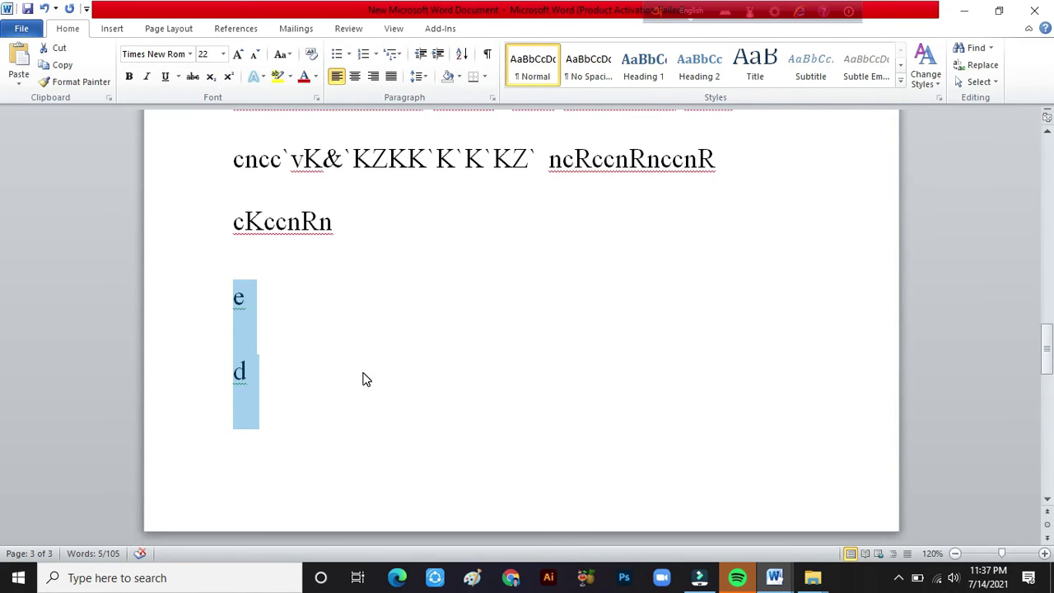
scroll(512, 259, down, 3)
scroll(470, 146, up, 4)
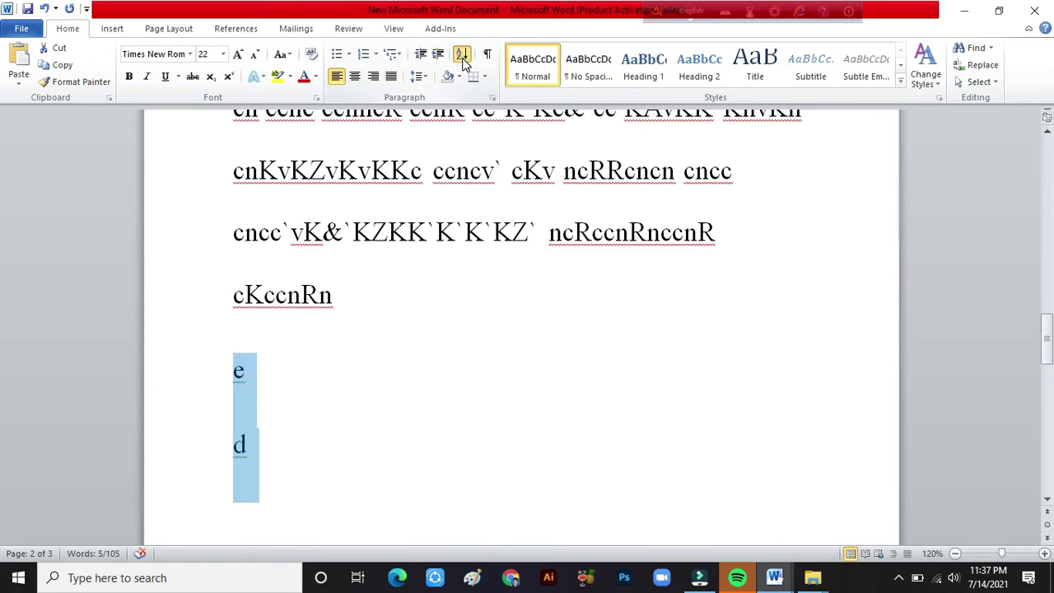
click(462, 56)
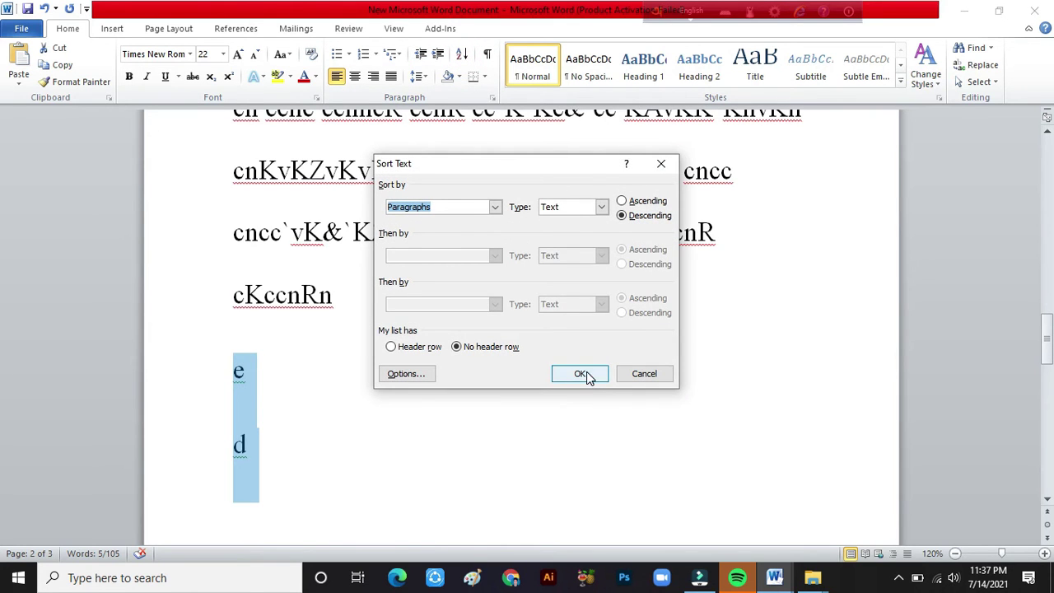
click(580, 373)
Step: Remove the extra spacing between the letter lines and return to the document top
scroll(343, 388, down, 3)
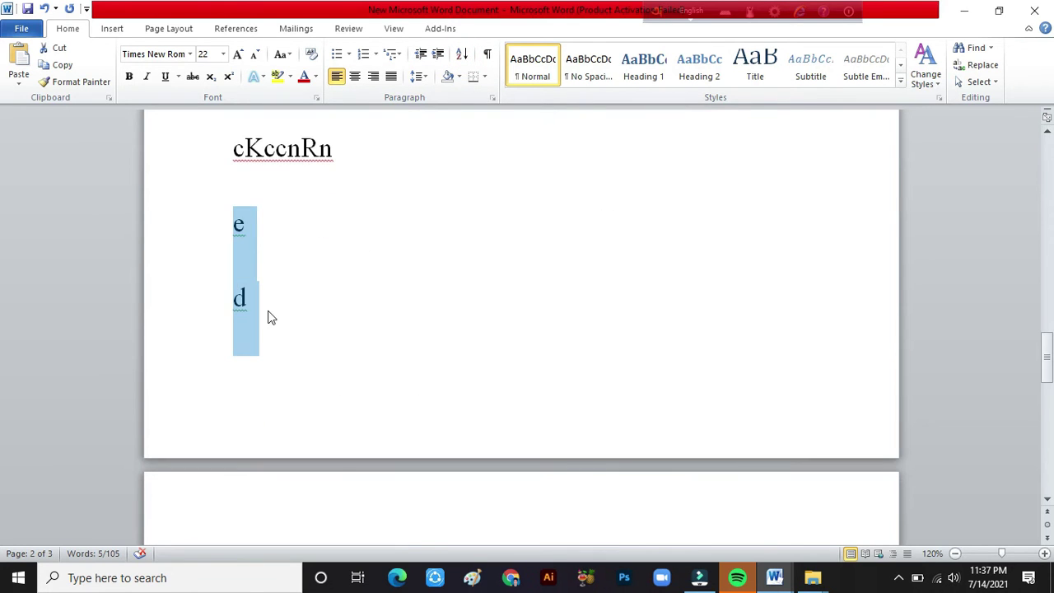
scroll(267, 319, down, 3)
scroll(326, 418, down, 3)
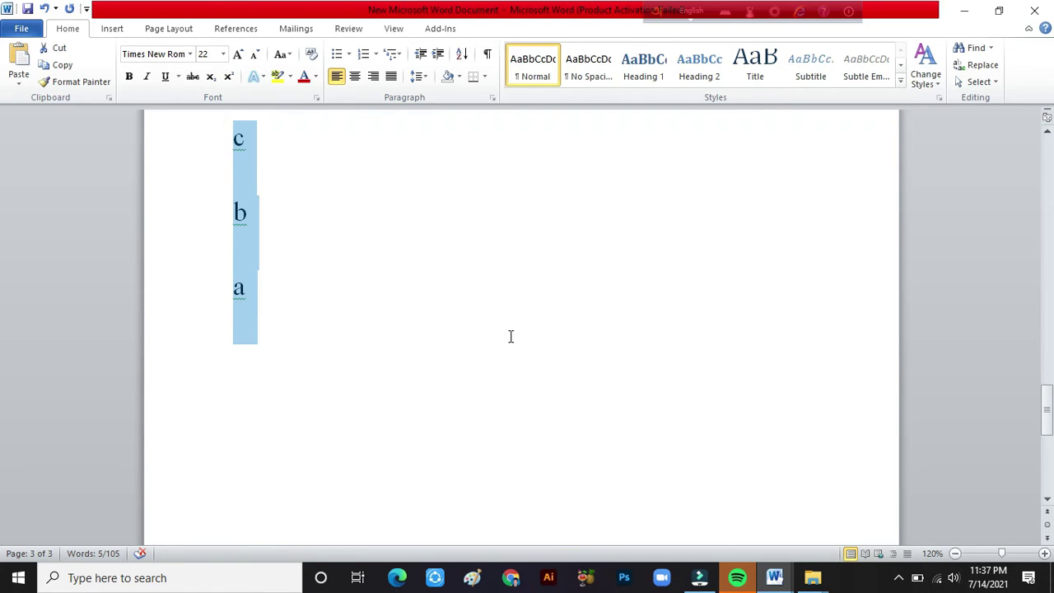
click(590, 76)
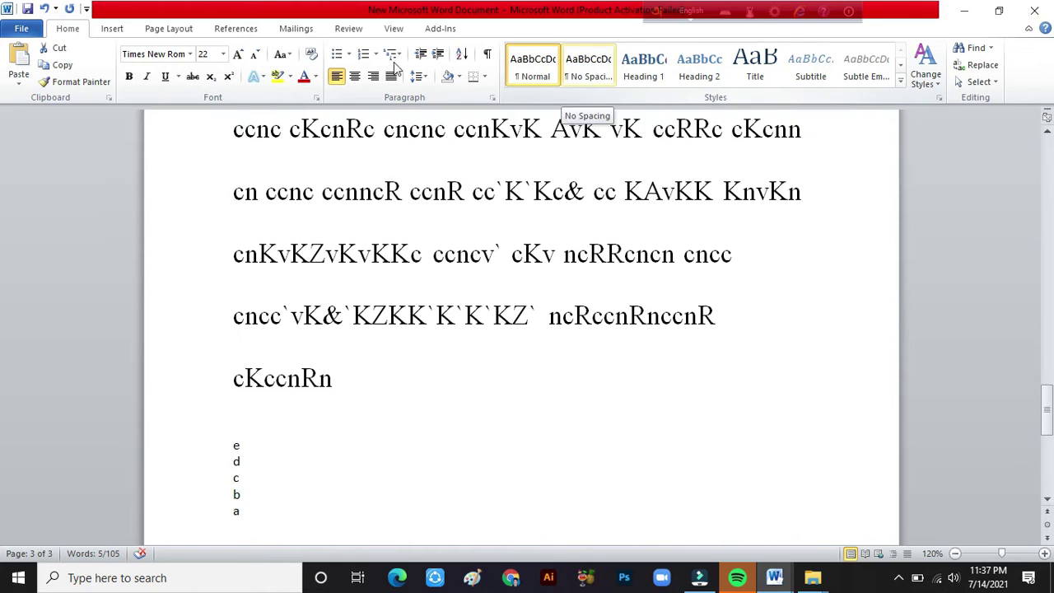
scroll(329, 362, up, 2)
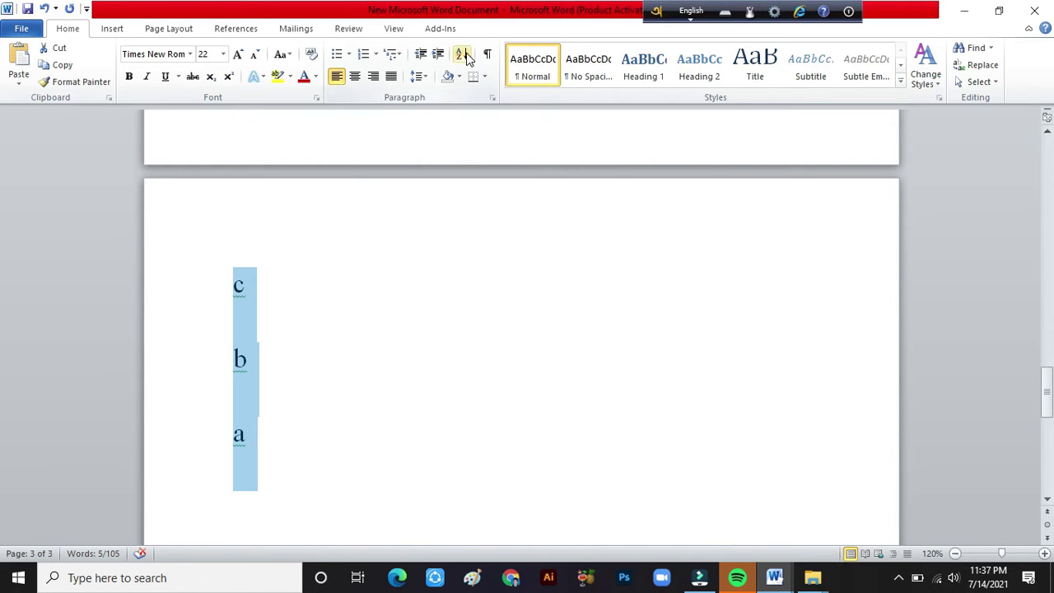
scroll(260, 336, up, 3)
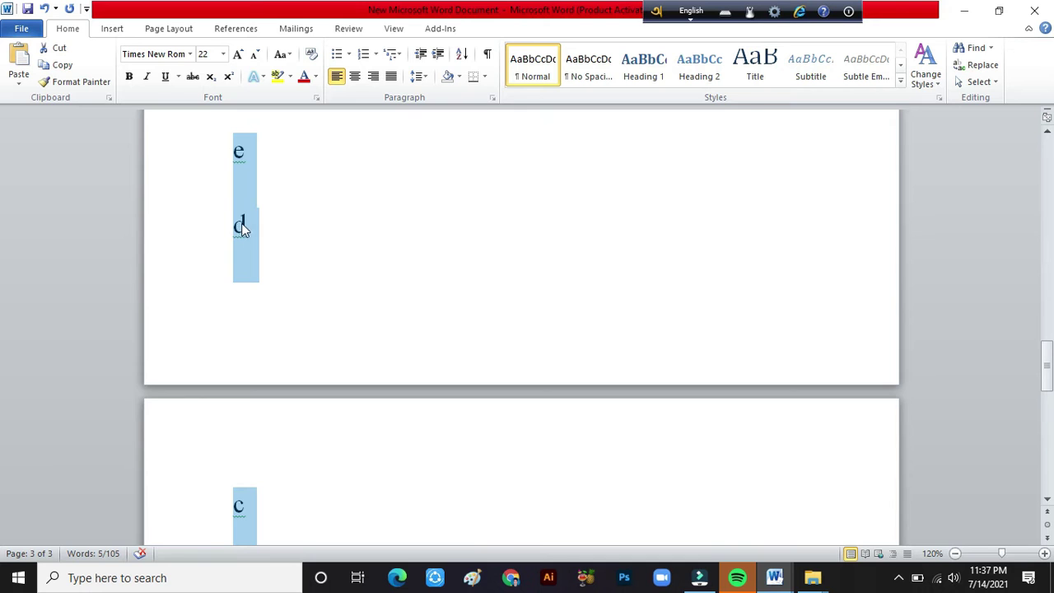
scroll(273, 353, up, 3)
scroll(268, 377, down, 2)
scroll(269, 377, down, 1)
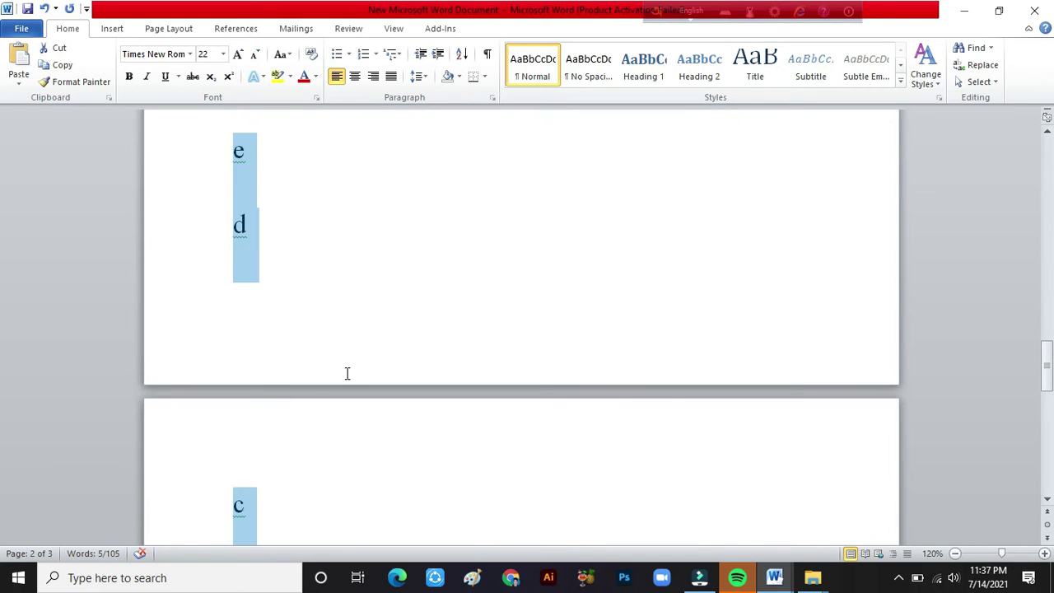
scroll(391, 211, up, 4)
scroll(322, 466, down, 3)
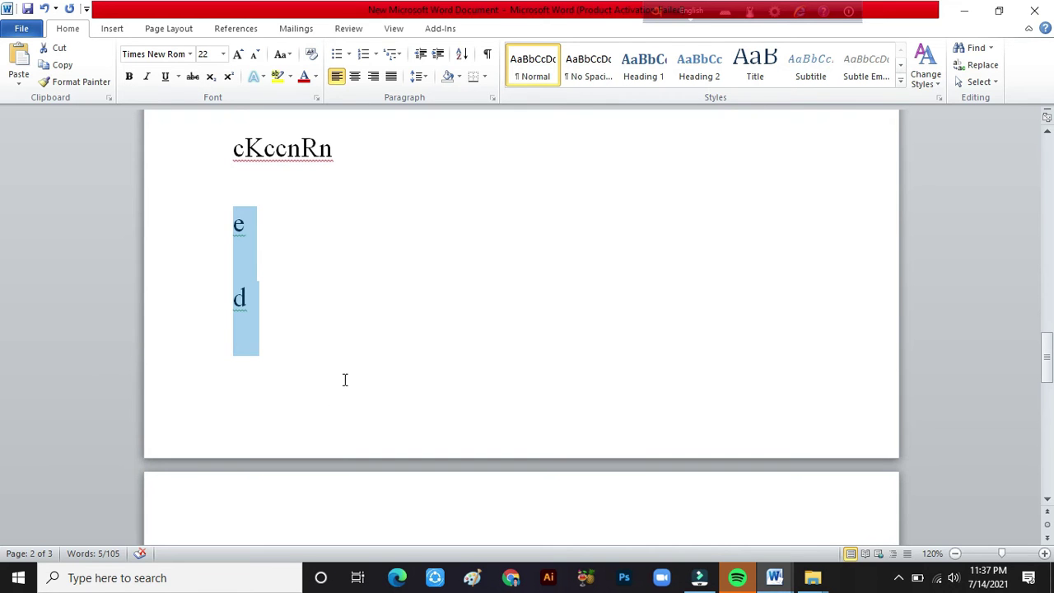
scroll(345, 387, up, 5)
scroll(370, 401, up, 5)
Step: Delete the original first line and leave a blank line above the red line
scroll(398, 395, up, 5)
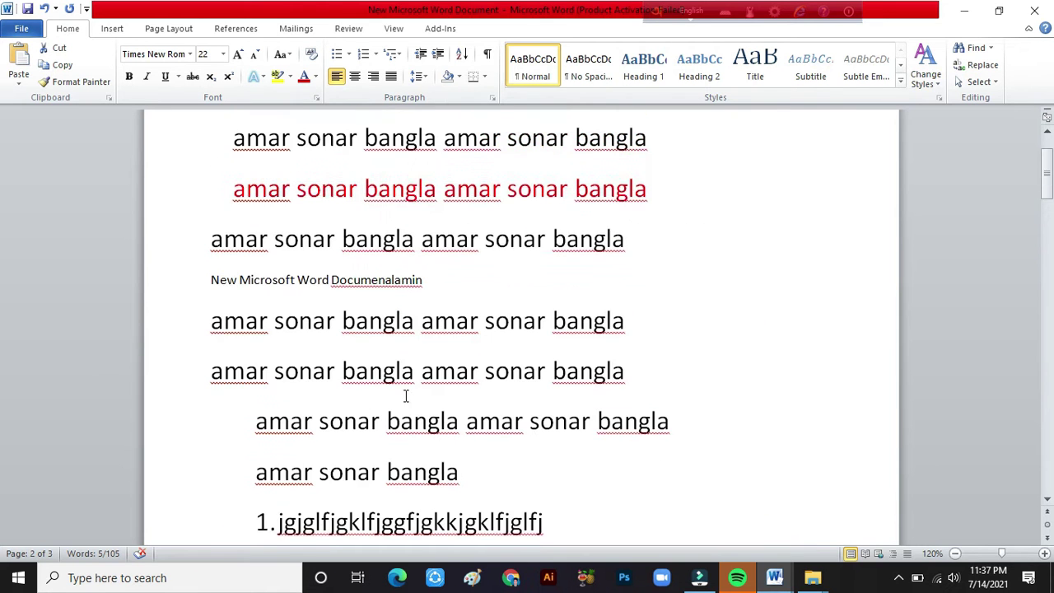
scroll(397, 396, up, 4)
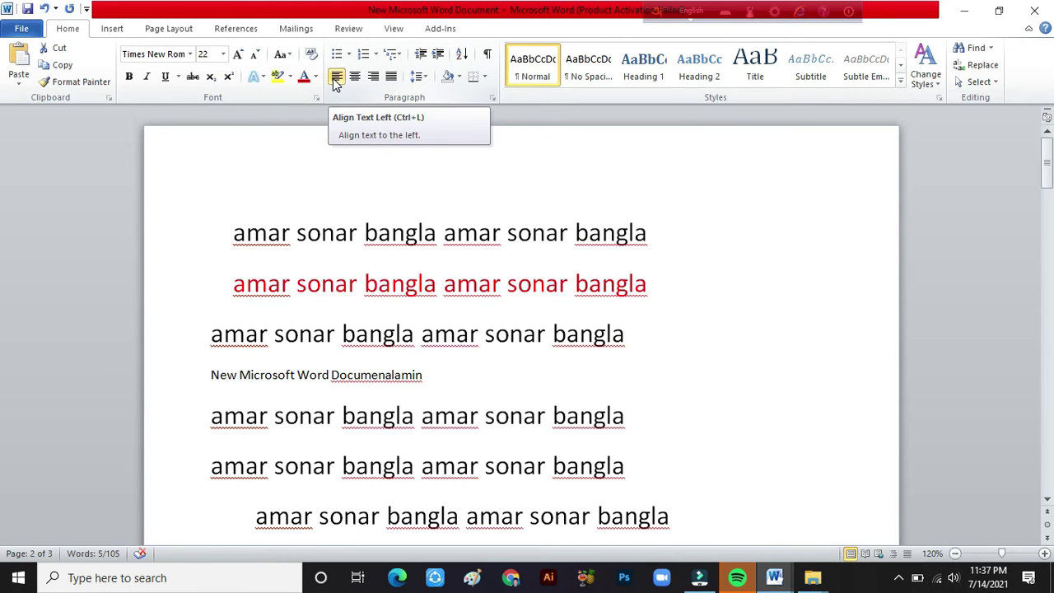
click(419, 266)
triple_click(673, 237)
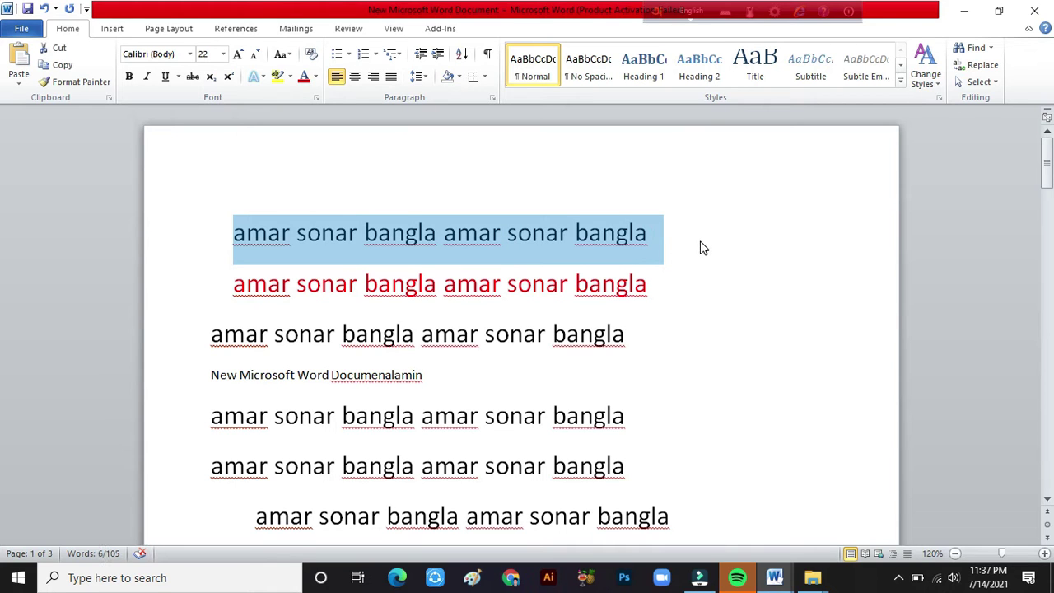
key(Delete)
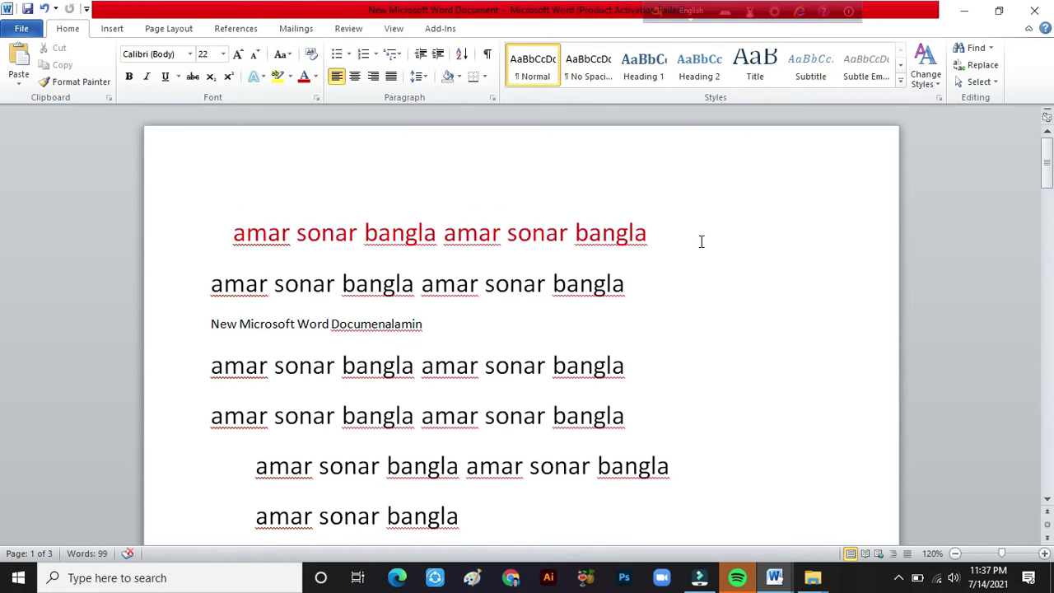
key(Return)
Step: Type 'Amar sonar bangla' on the blank line, fixing the typo, then select that line
click(249, 253)
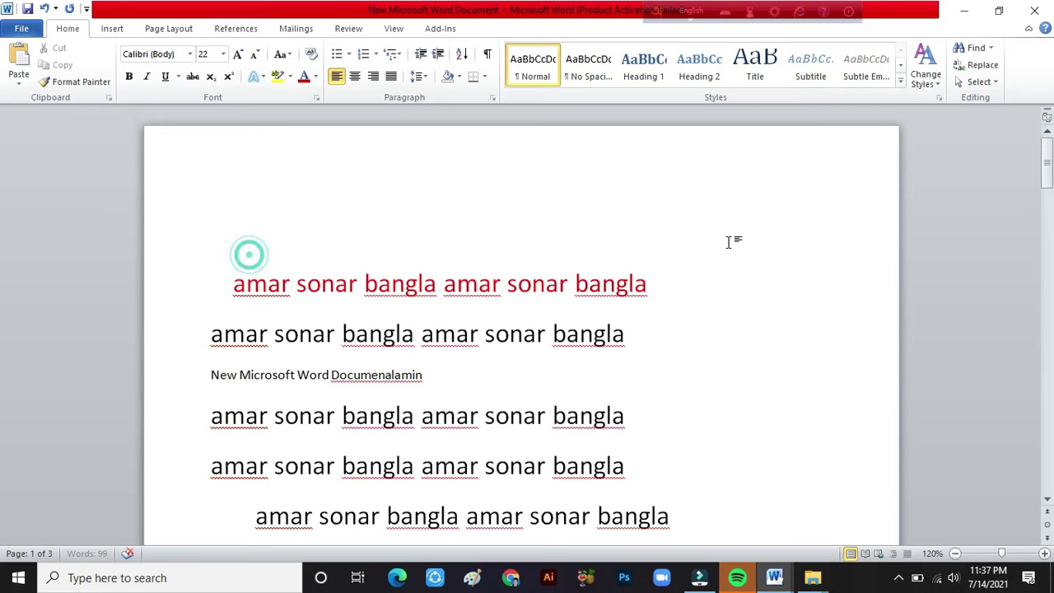
text(A)
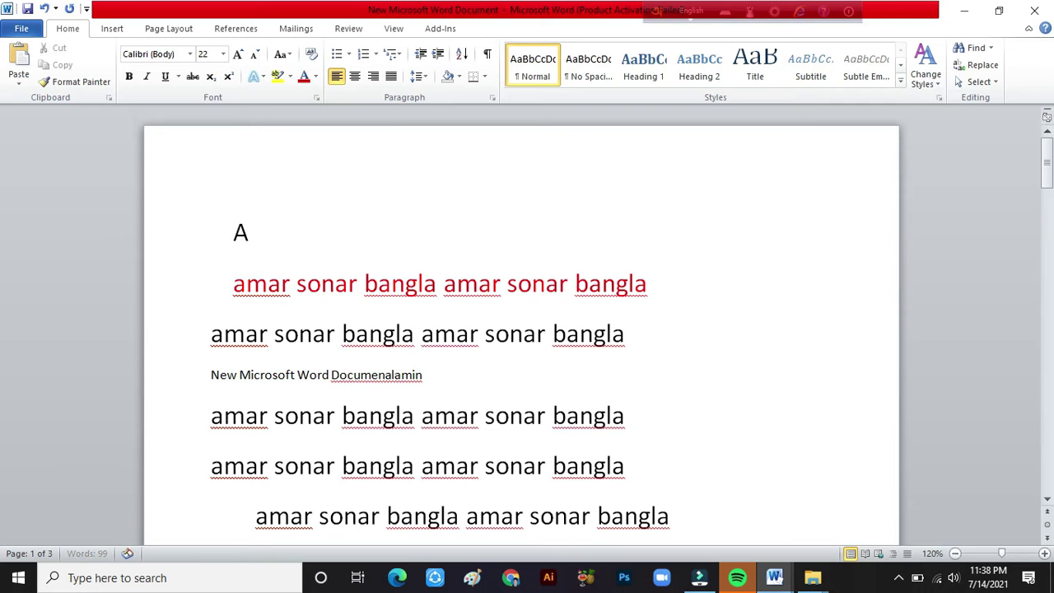
text(mar sonar ba;)
key(BackSpace)
text(ngla)
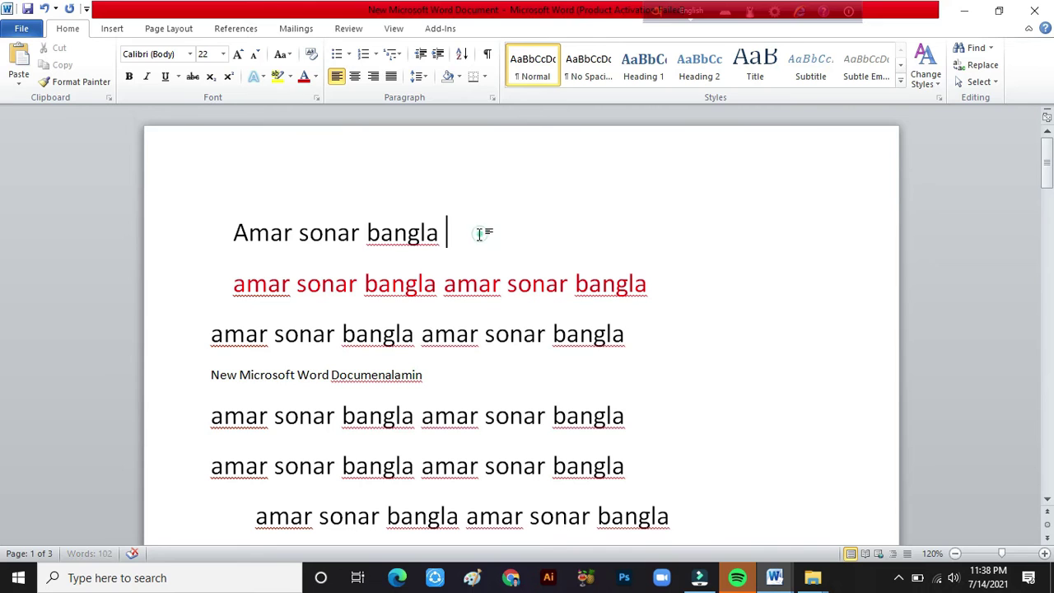
click(148, 252)
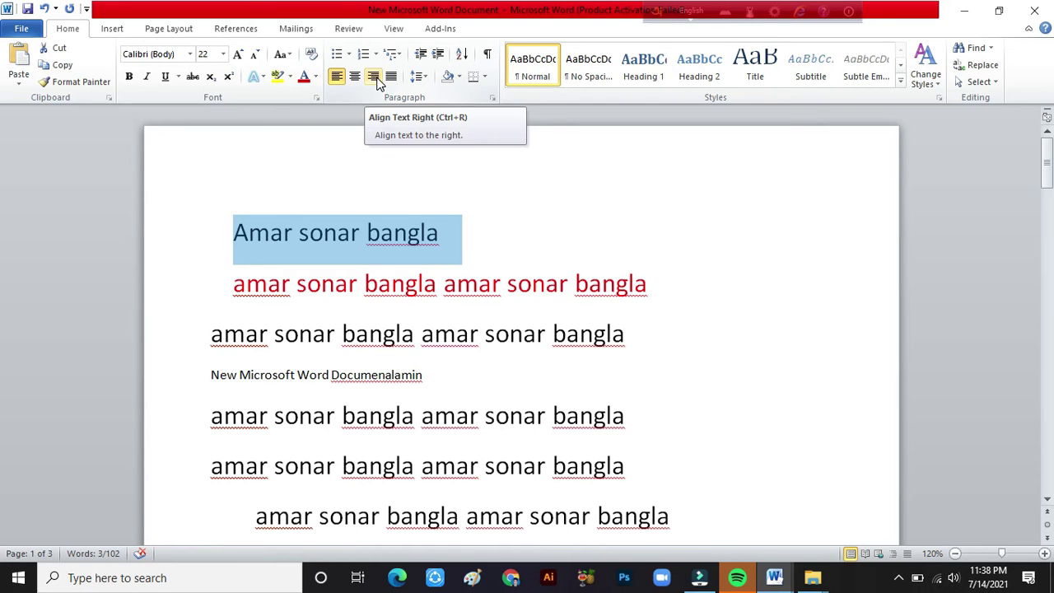
Step: Right-align the first line and extend it to read 'Amar sonar bangla Amar sonar Bangla'
click(375, 79)
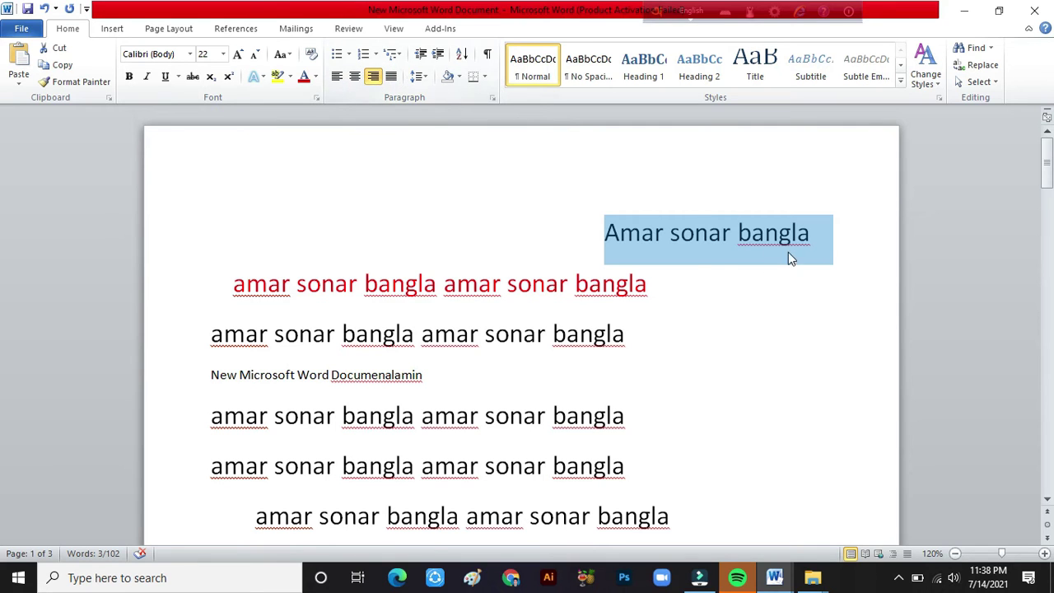
click(812, 234)
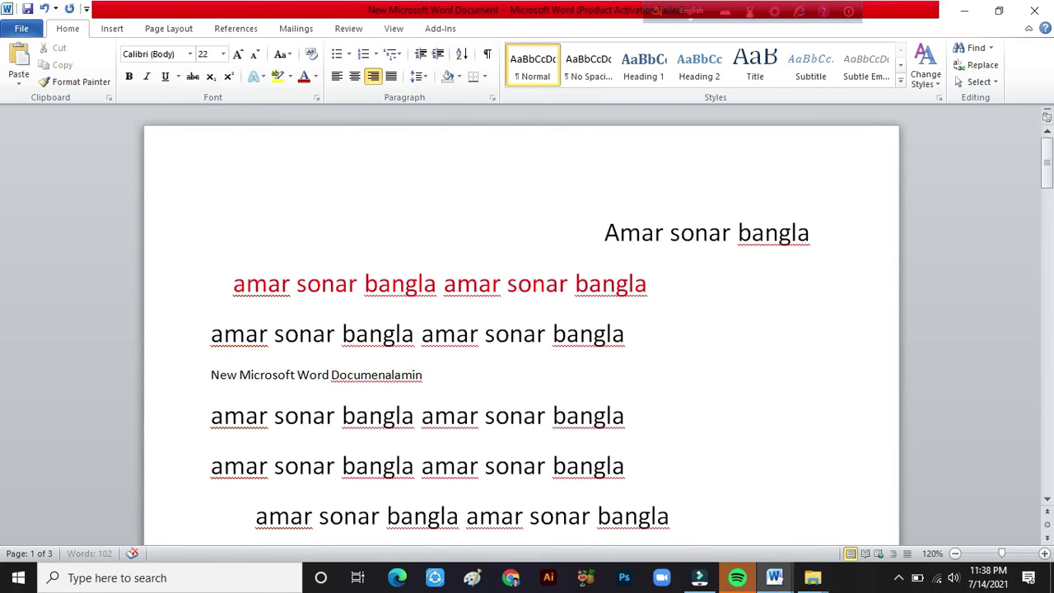
text(Amar sonae)
key(BackSpace)
text(r sonar)
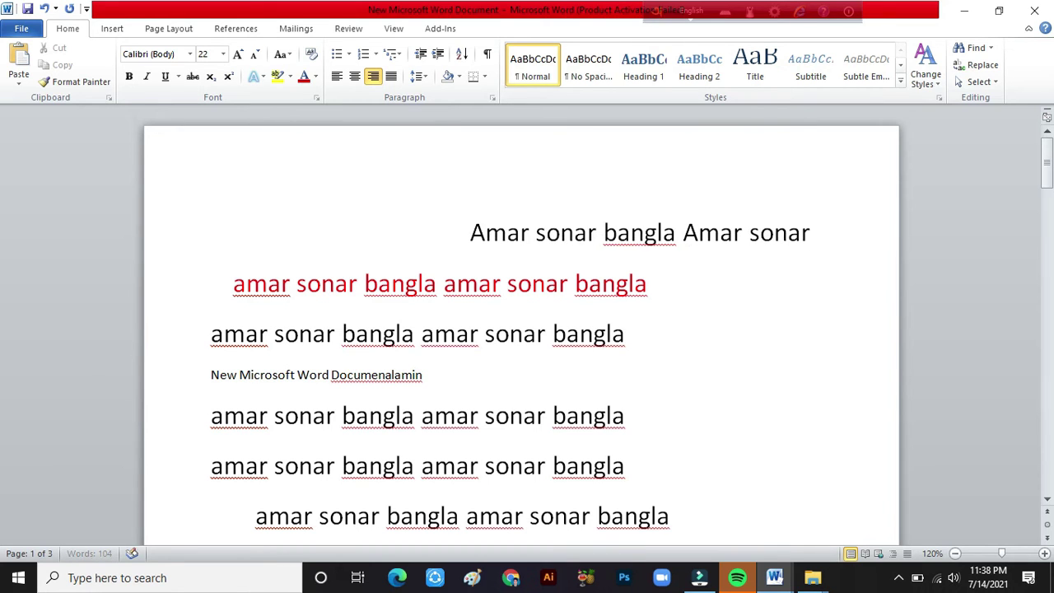
text(Bangla)
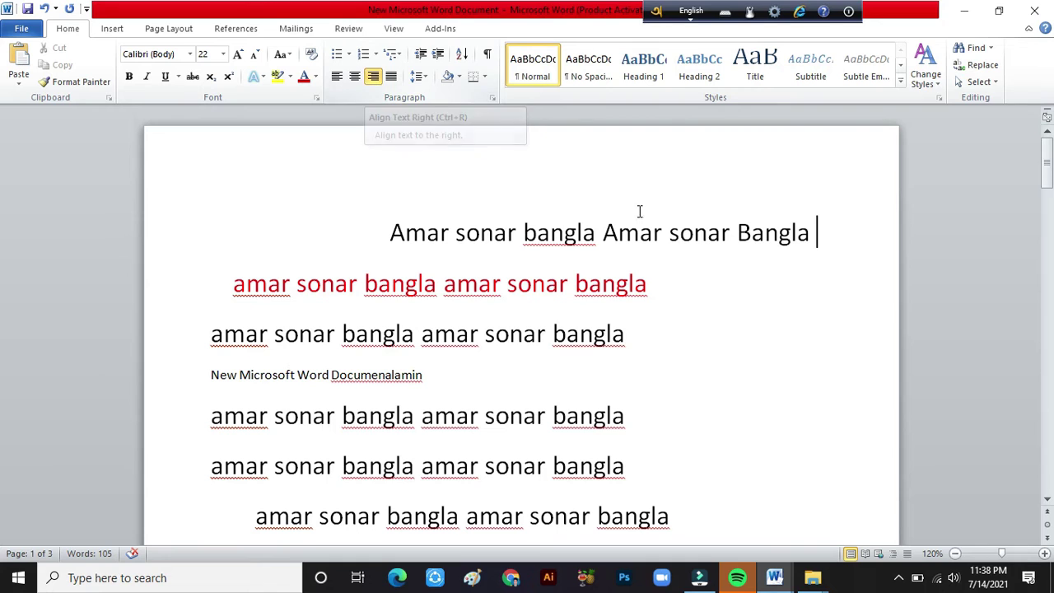
Step: Center the first line, then delete the stray 'jjljglg' characters at its end
drag(815, 237, 392, 234)
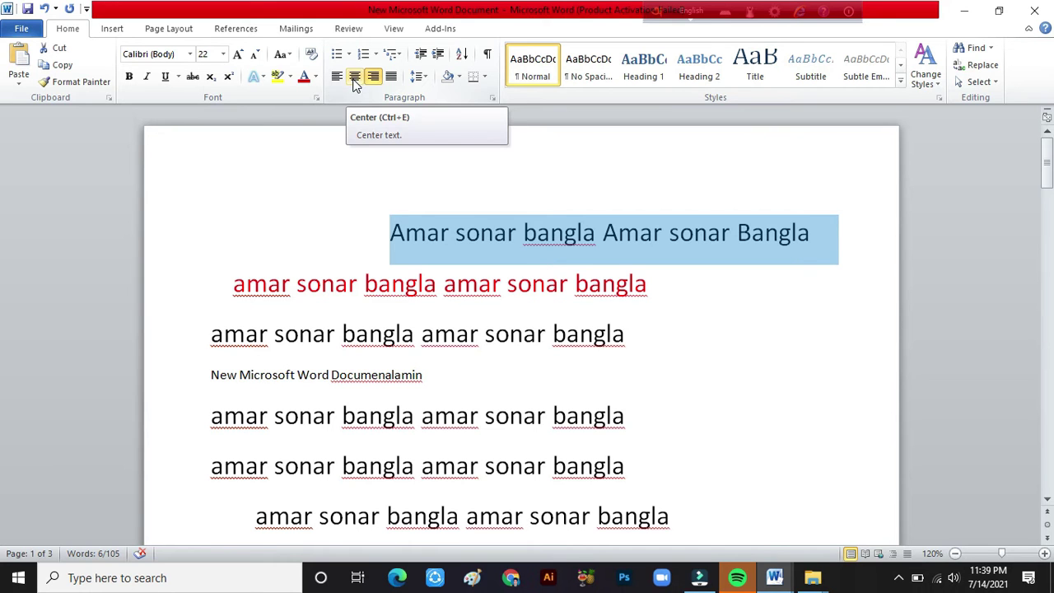
click(354, 77)
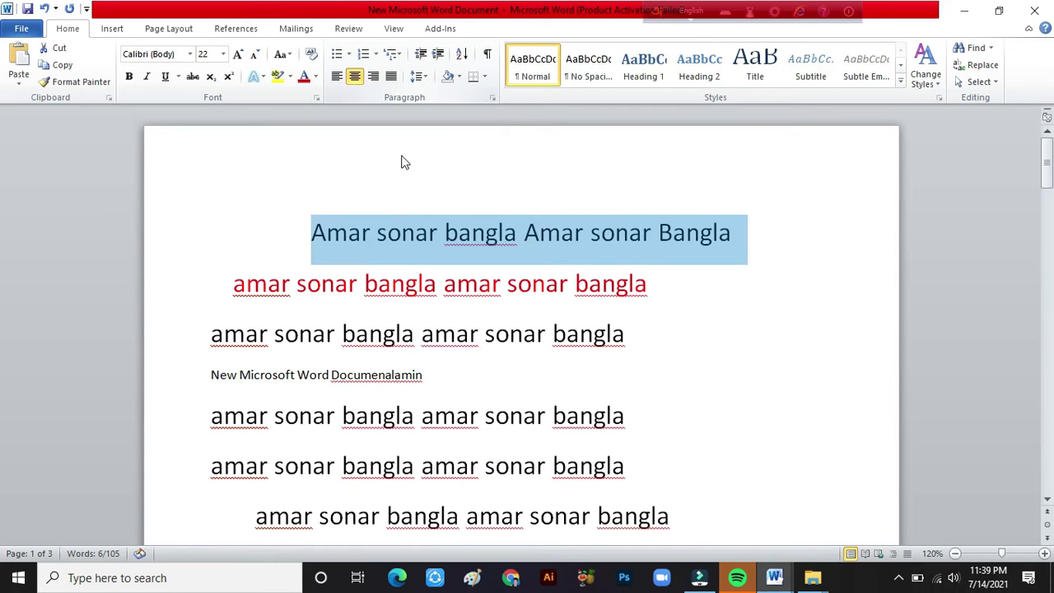
click(701, 233)
click(740, 232)
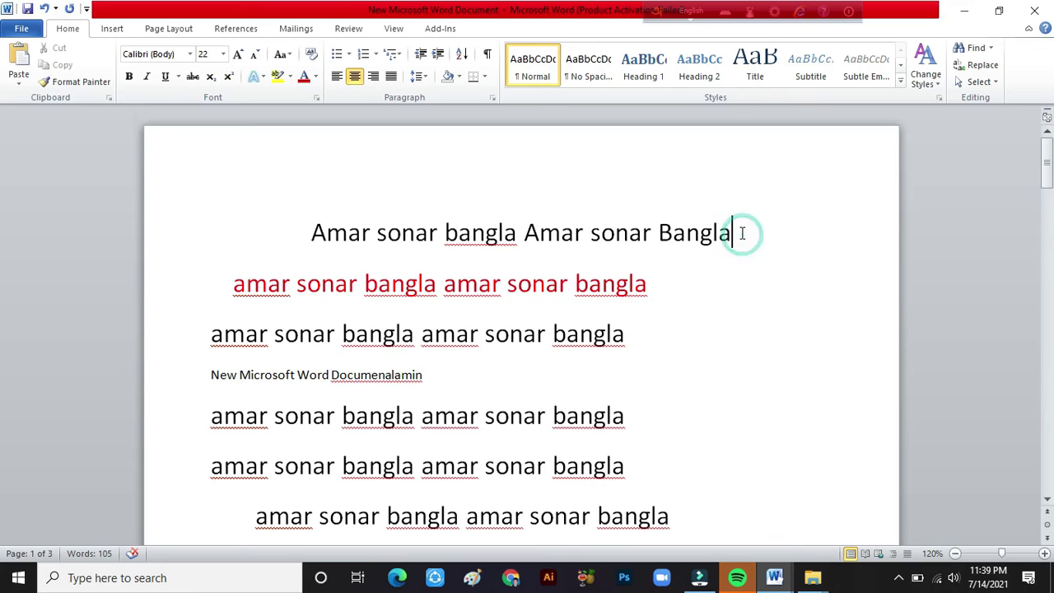
text(jjljglg)
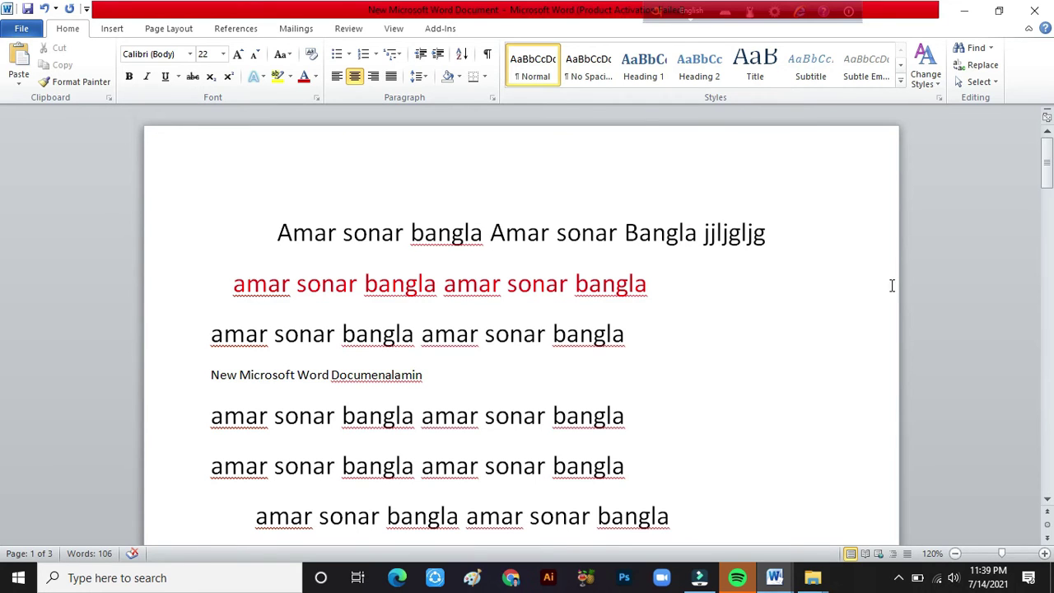
drag(774, 233, 704, 233)
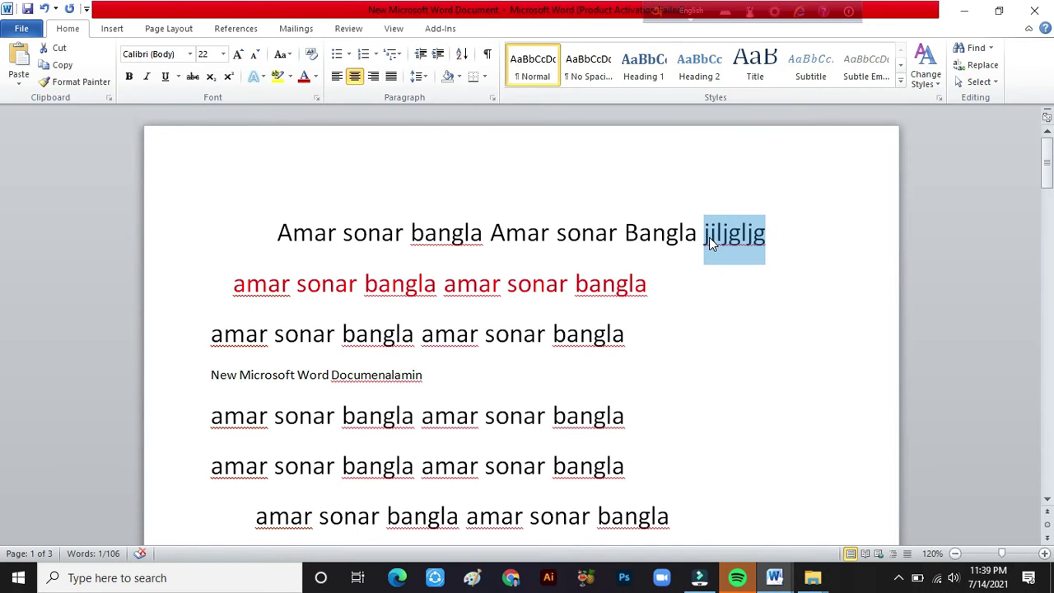
key(BackSpace)
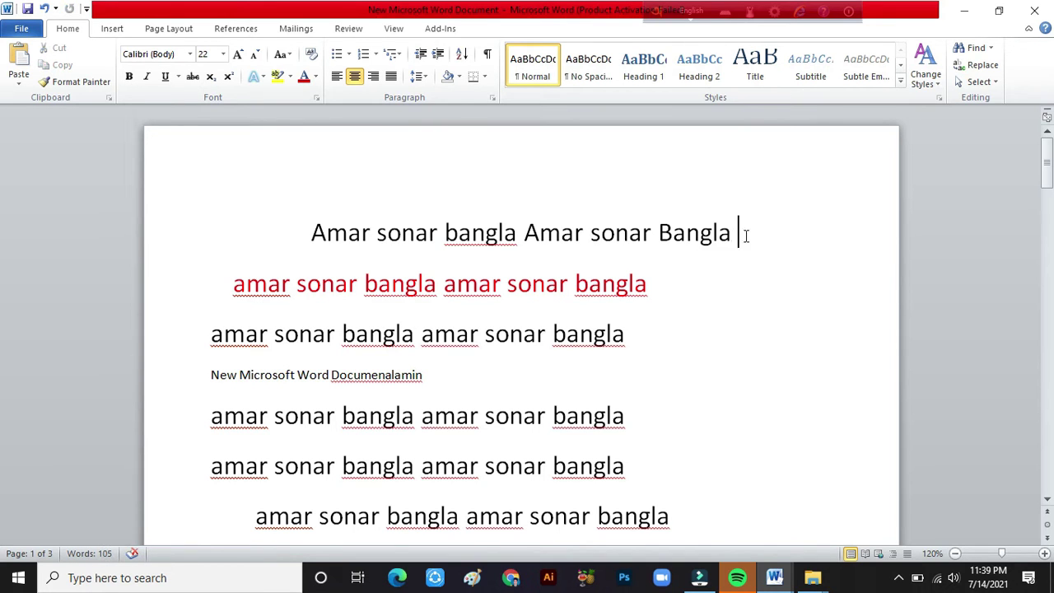
Step: Compare left, center and right alignment on the first line, finishing left-aligned
drag(747, 234, 307, 233)
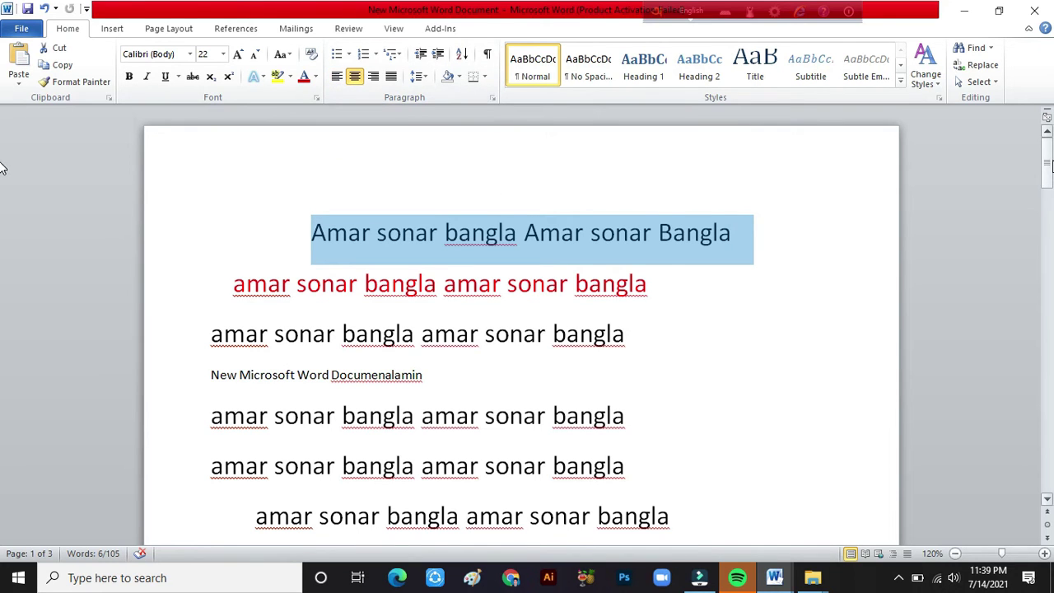
key(ctrl+l)
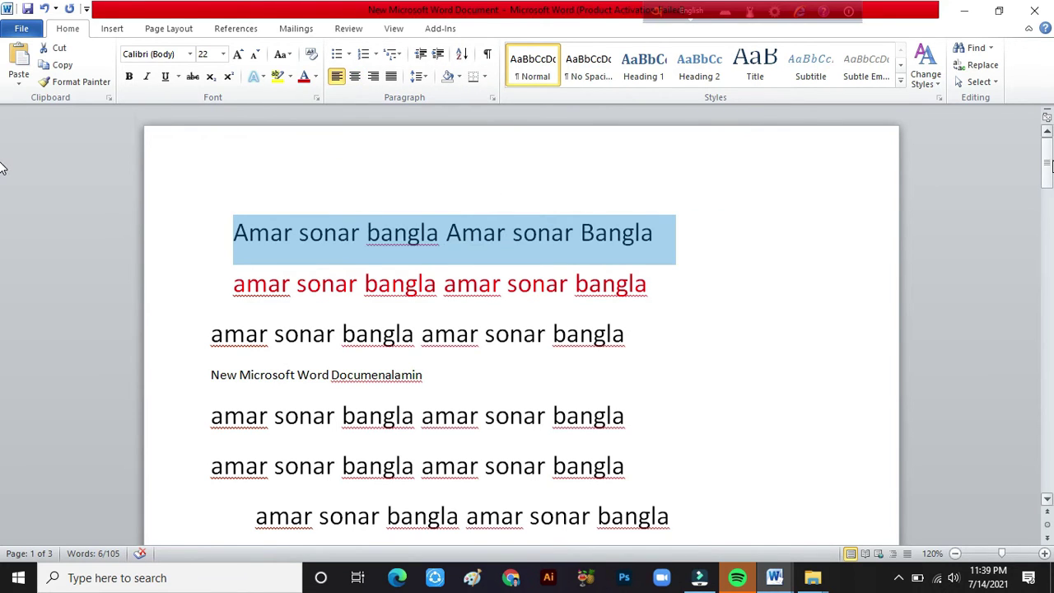
key(ctrl+e)
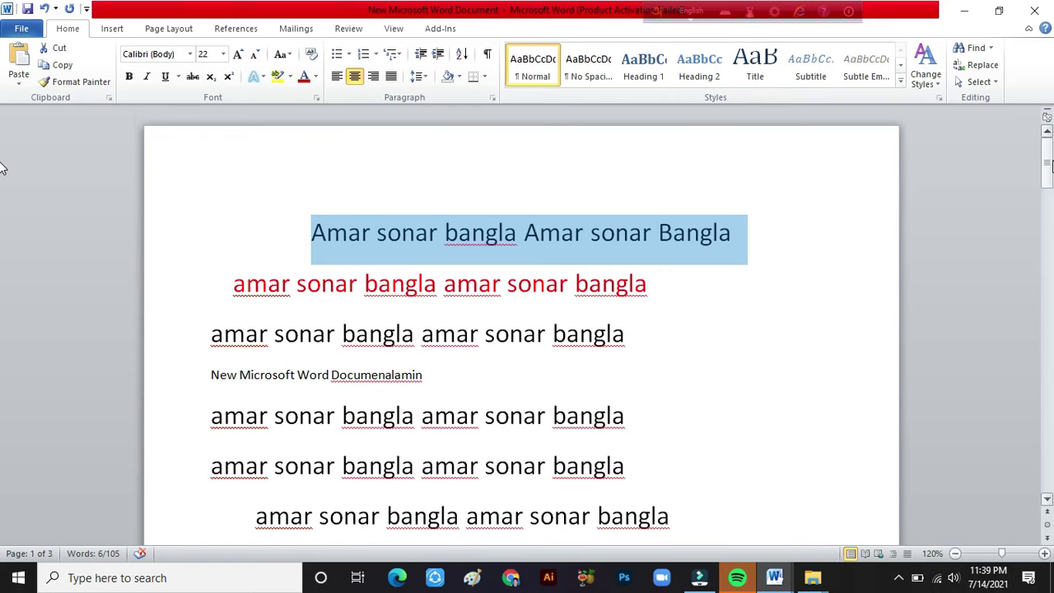
key(ctrl+r)
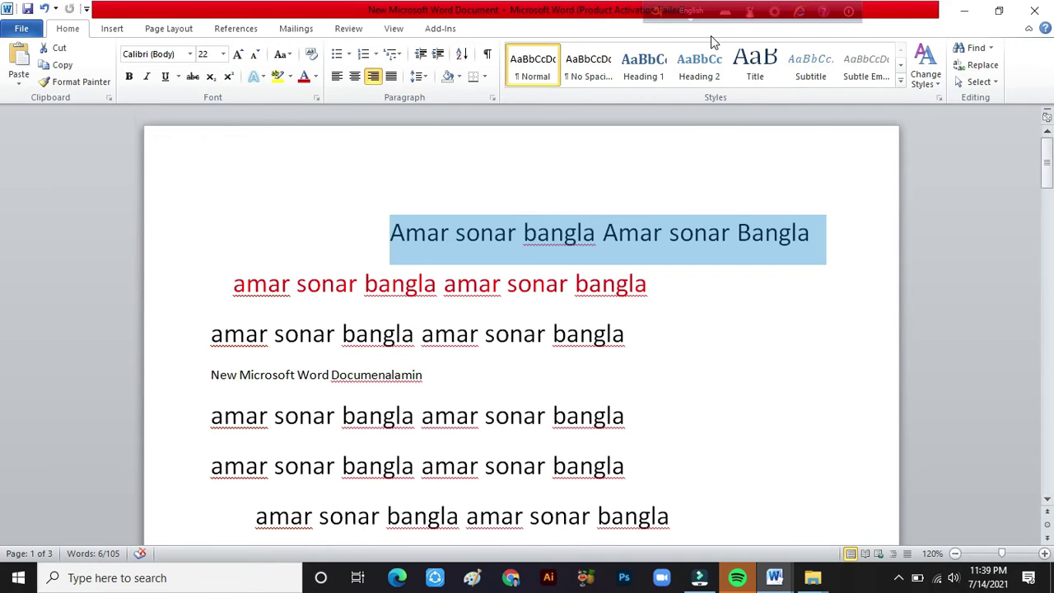
key(ctrl+e)
key(ctrl+l)
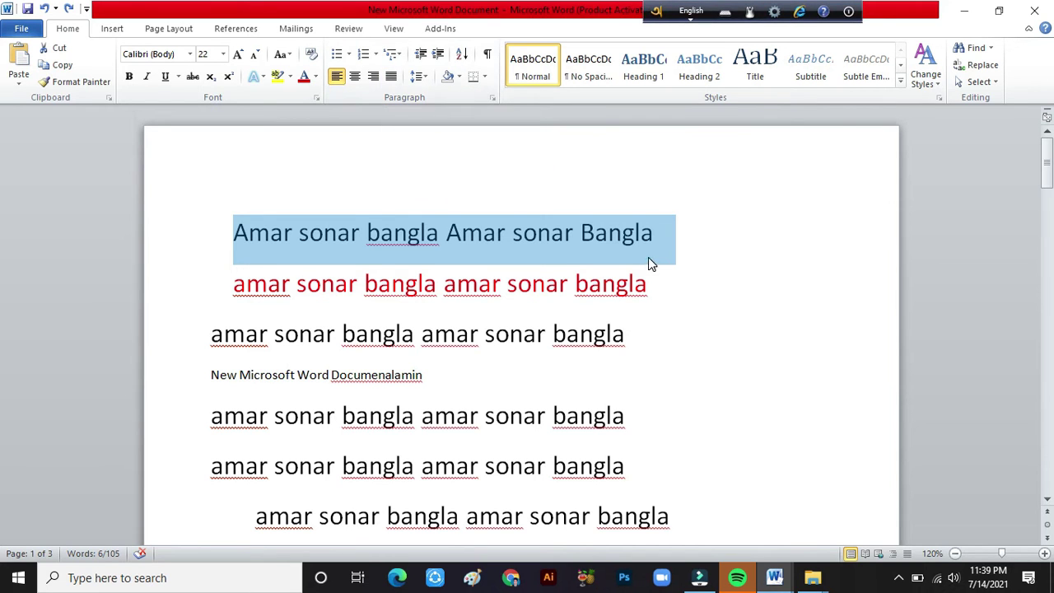
Step: Clear the selection on the top lines and scroll down to page 2
click(661, 319)
drag(636, 382, 631, 443)
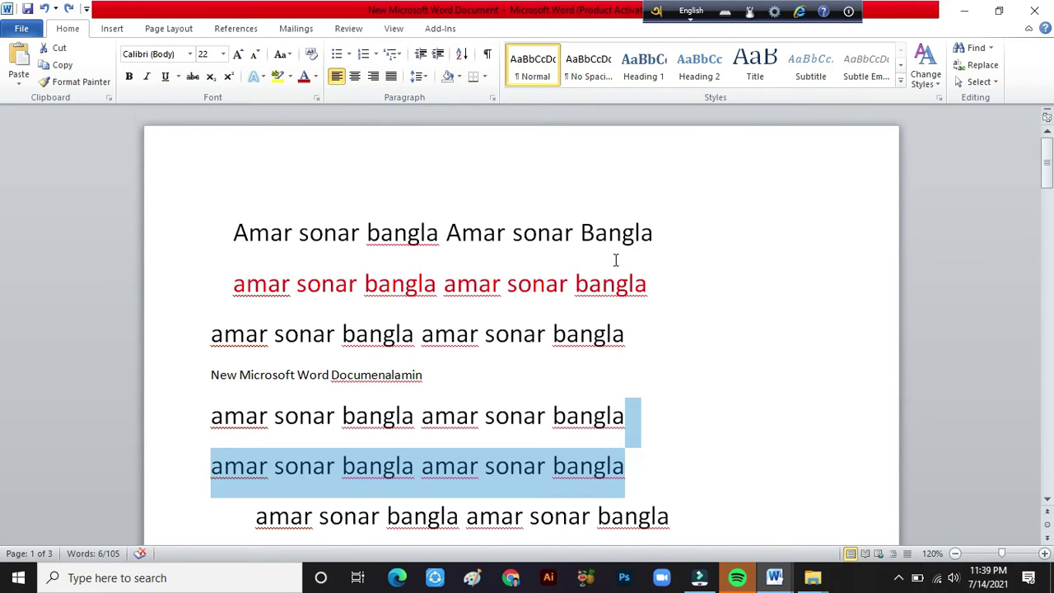
click(636, 352)
scroll(637, 371, down, 10)
scroll(645, 371, down, 5)
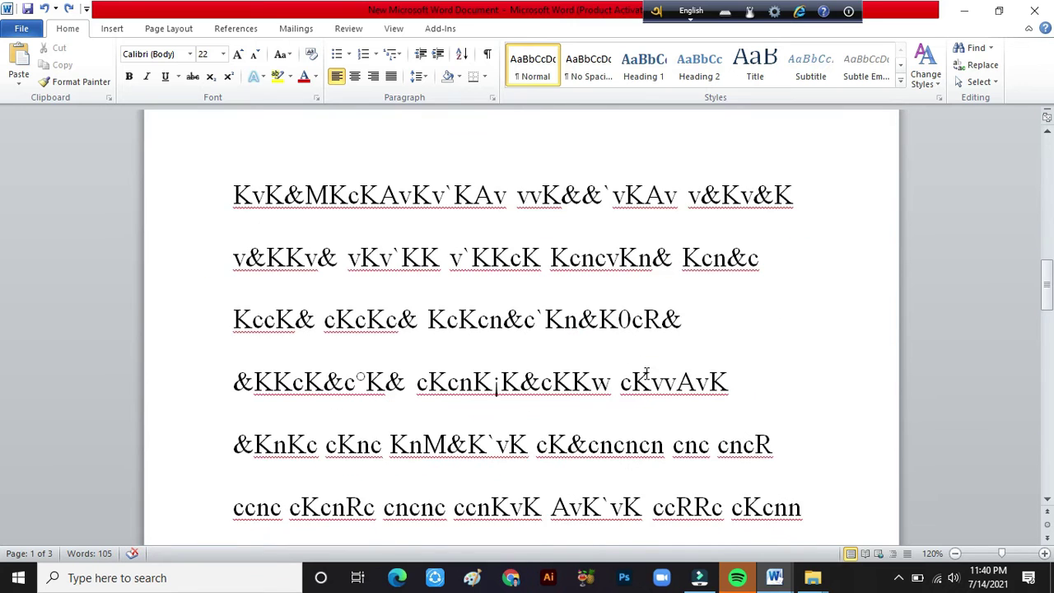
scroll(655, 374, up, 5)
scroll(655, 374, up, 6)
scroll(655, 374, up, 2)
scroll(655, 374, up, 1)
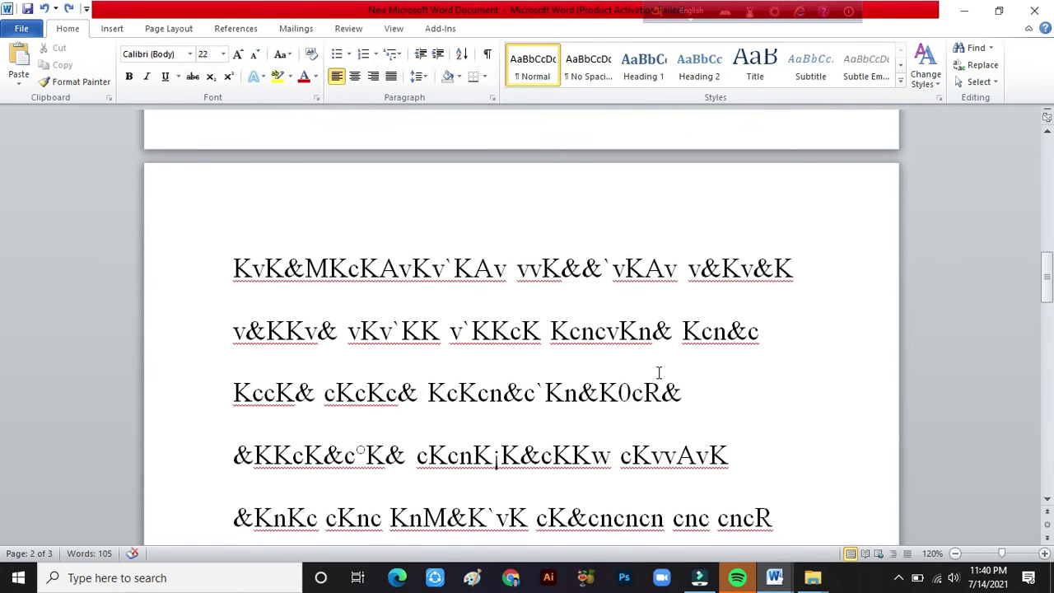
scroll(655, 373, down, 1)
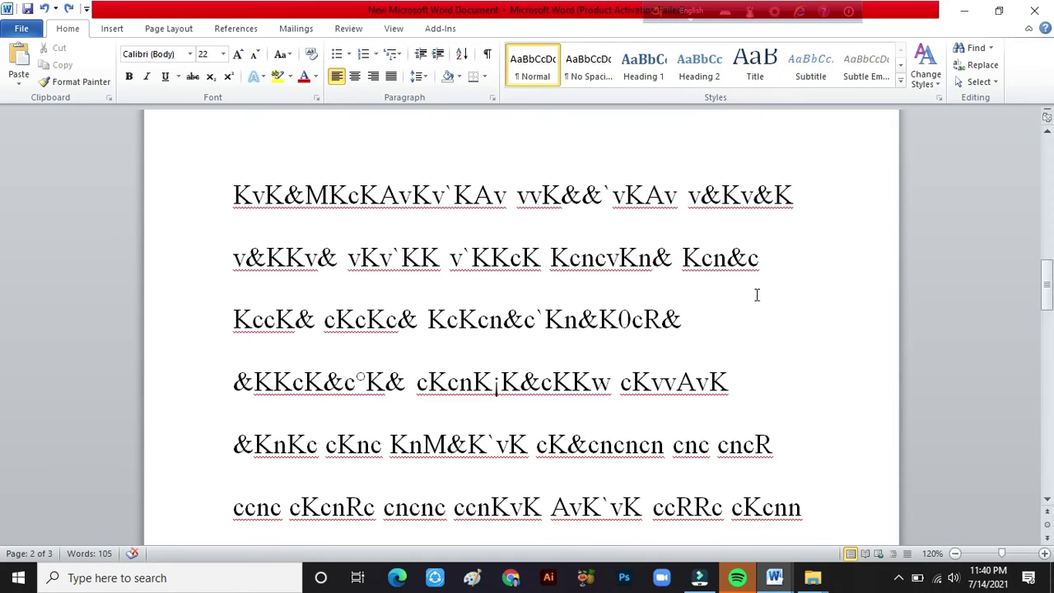
Step: Check the ends of the first, second and fourth lines on page 2
click(788, 194)
click(759, 260)
click(744, 387)
scroll(747, 396, down, 3)
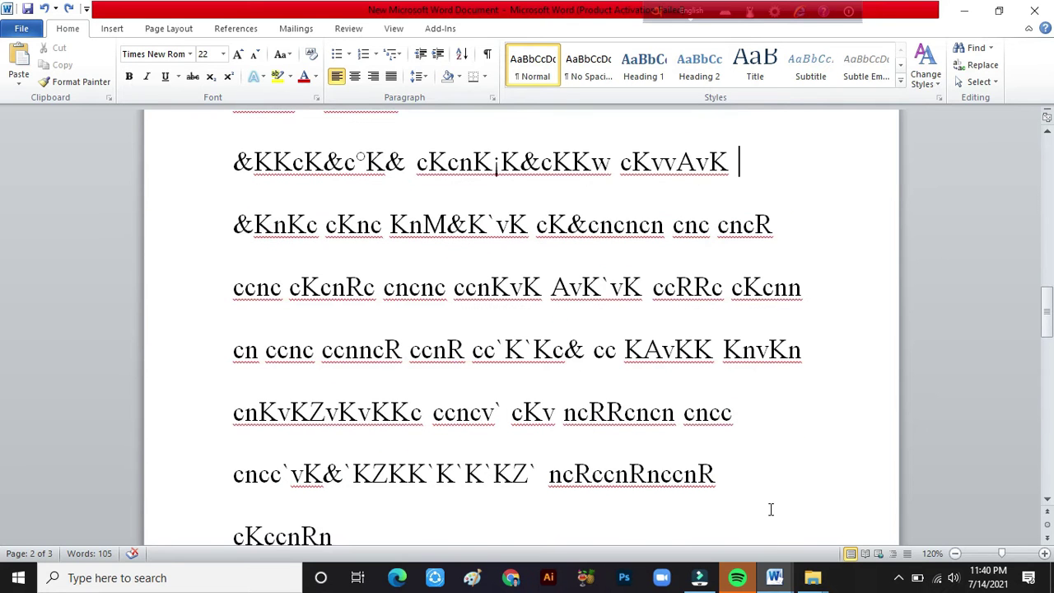
scroll(757, 503, up, 1)
scroll(757, 493, down, 3)
scroll(757, 493, up, 3)
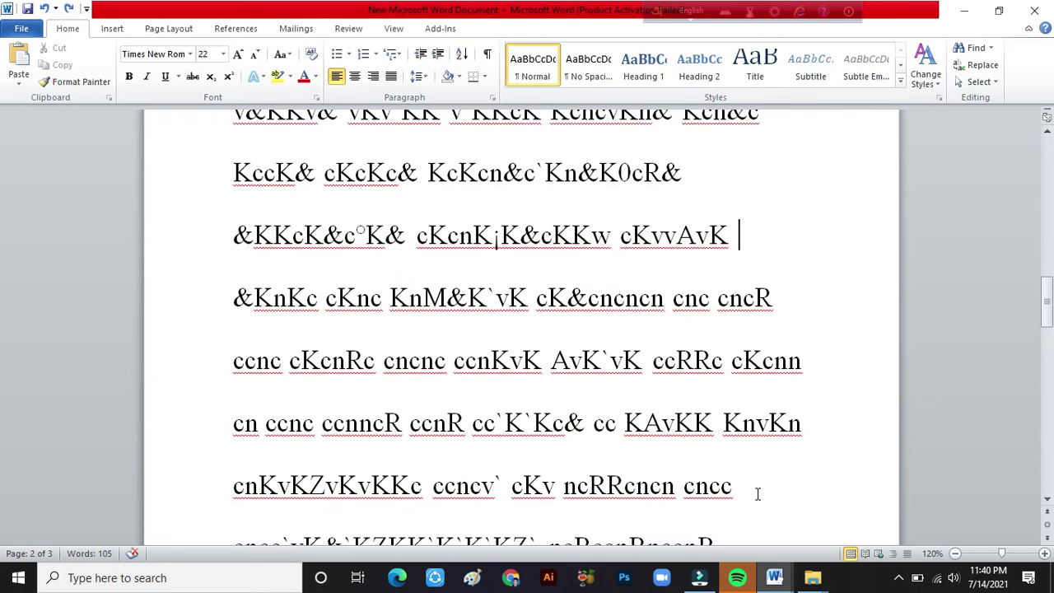
scroll(757, 493, up, 1)
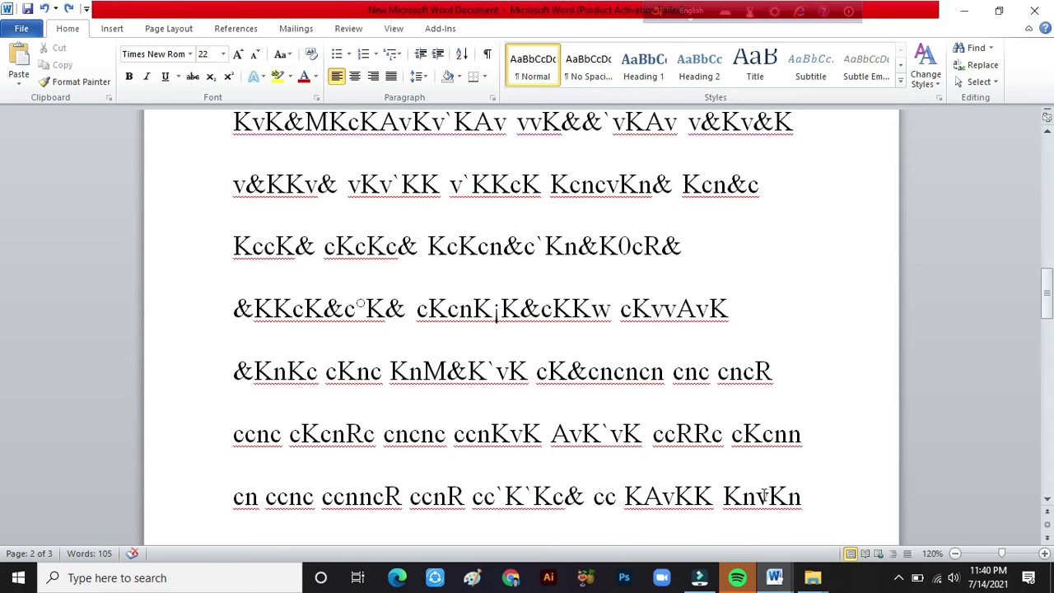
scroll(729, 447, up, 3)
scroll(729, 447, down, 2)
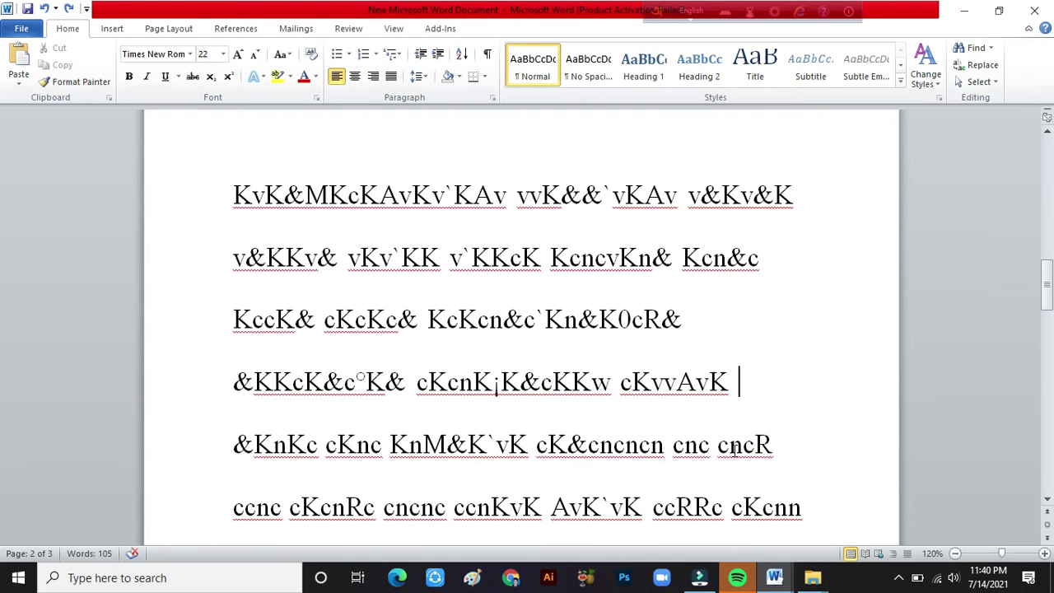
scroll(732, 445, down, 2)
scroll(736, 442, up, 4)
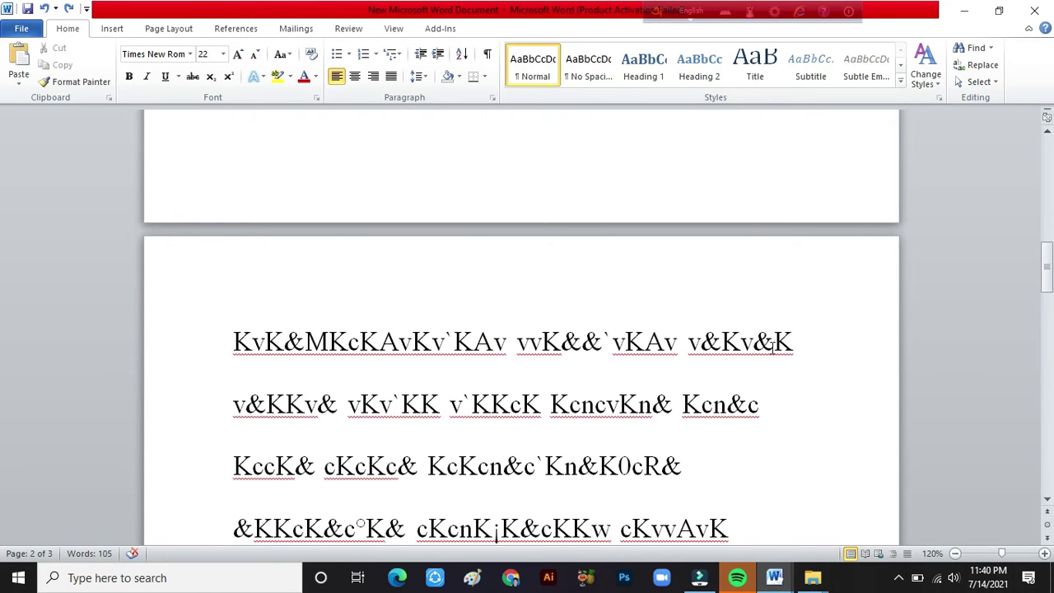
Step: Justify the page 2 paragraph, return it to left alignment, and select the text block
click(391, 76)
click(391, 75)
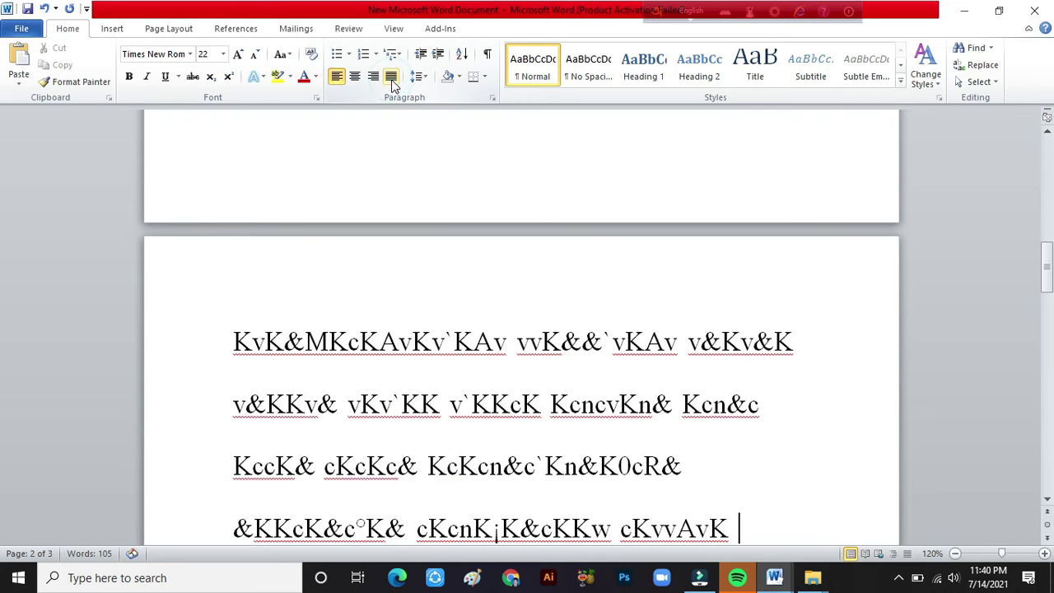
scroll(494, 437, down, 2)
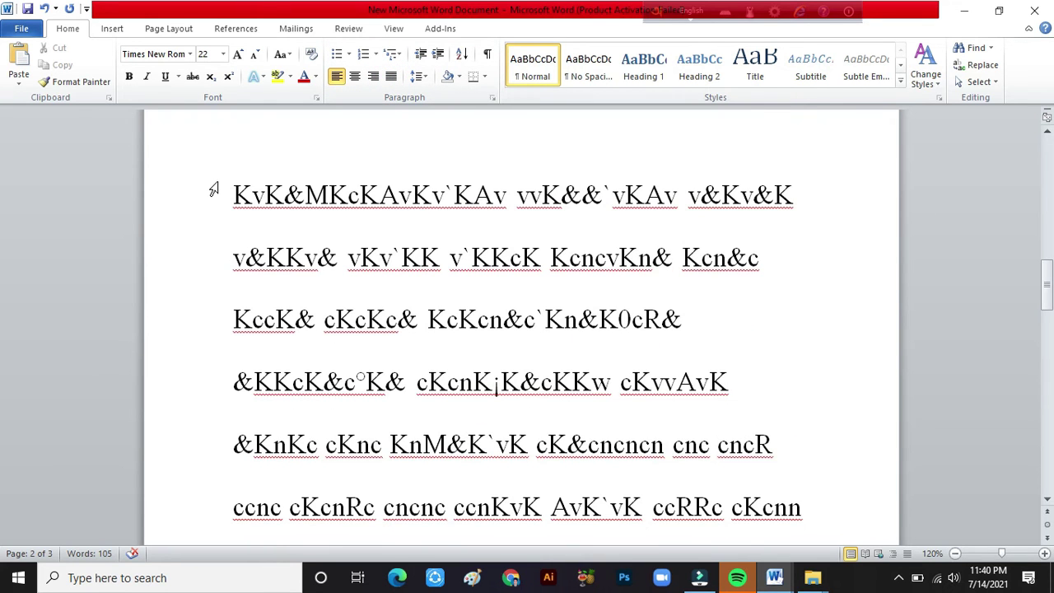
mouse_move(233, 191)
mouse_down()
mouse_move(428, 415)
mouse_move(511, 257)
mouse_up()
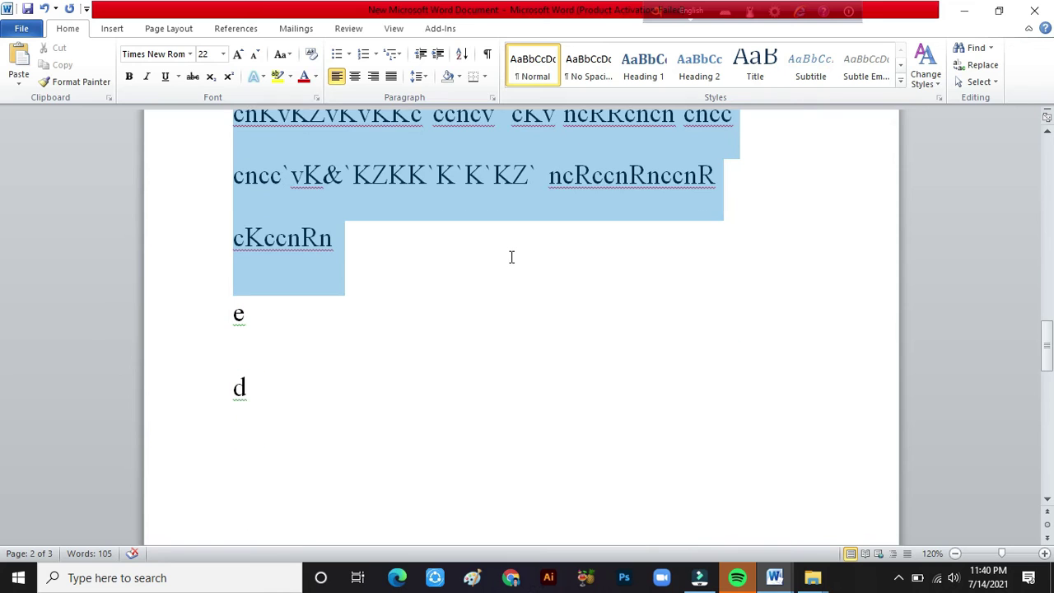
scroll(541, 381, up, 5)
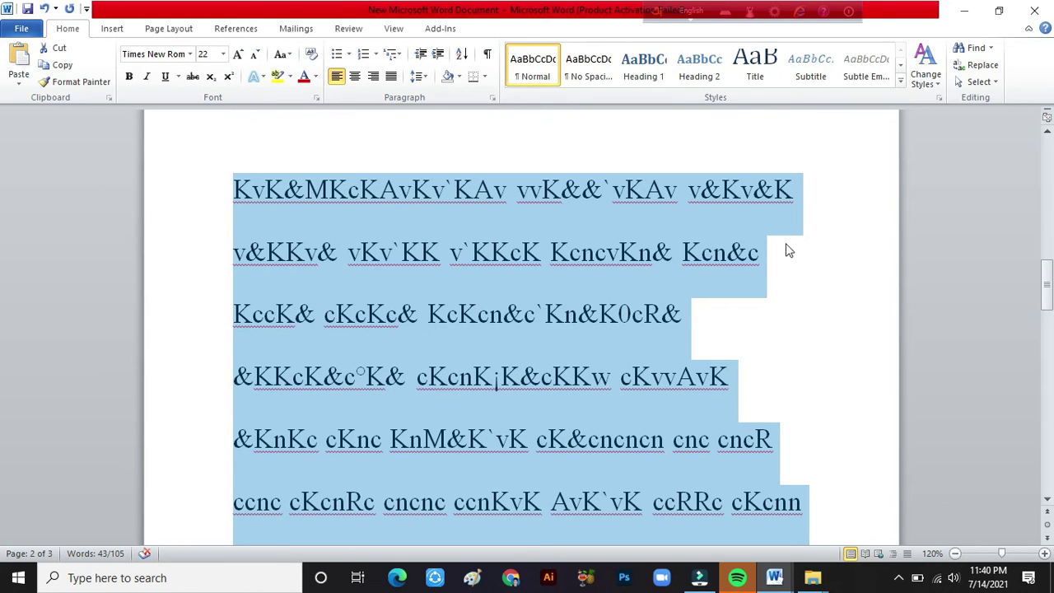
Step: Justify the selected page 2 text, briefly switching back to left alignment first
click(394, 78)
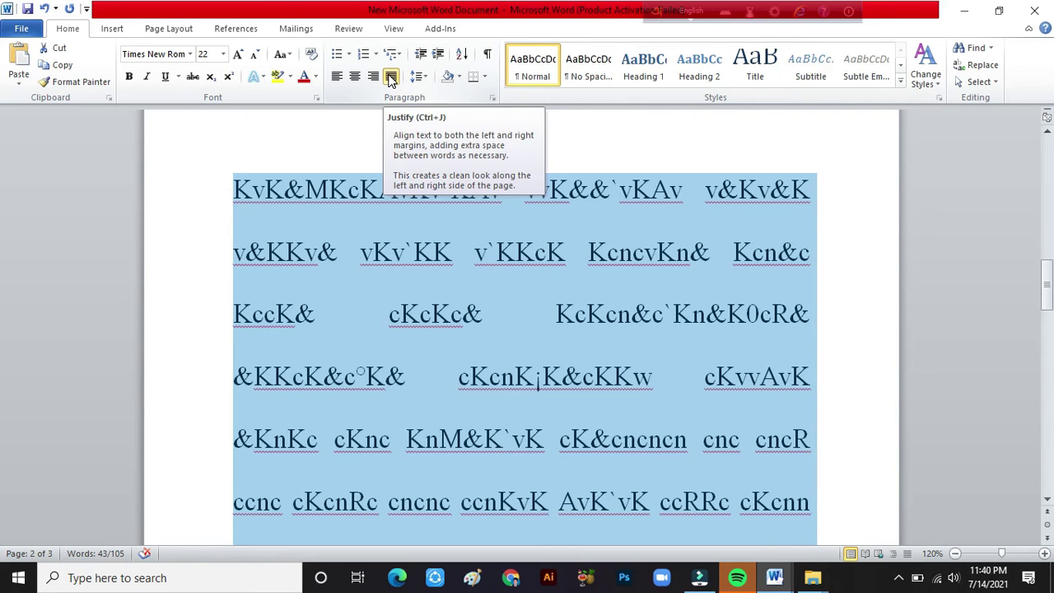
click(391, 77)
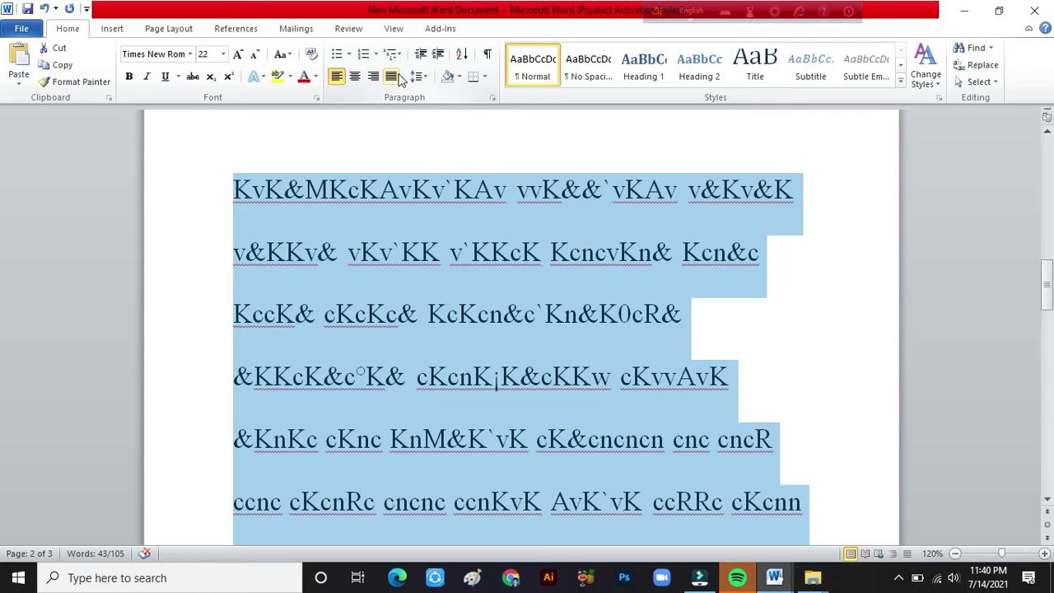
click(391, 77)
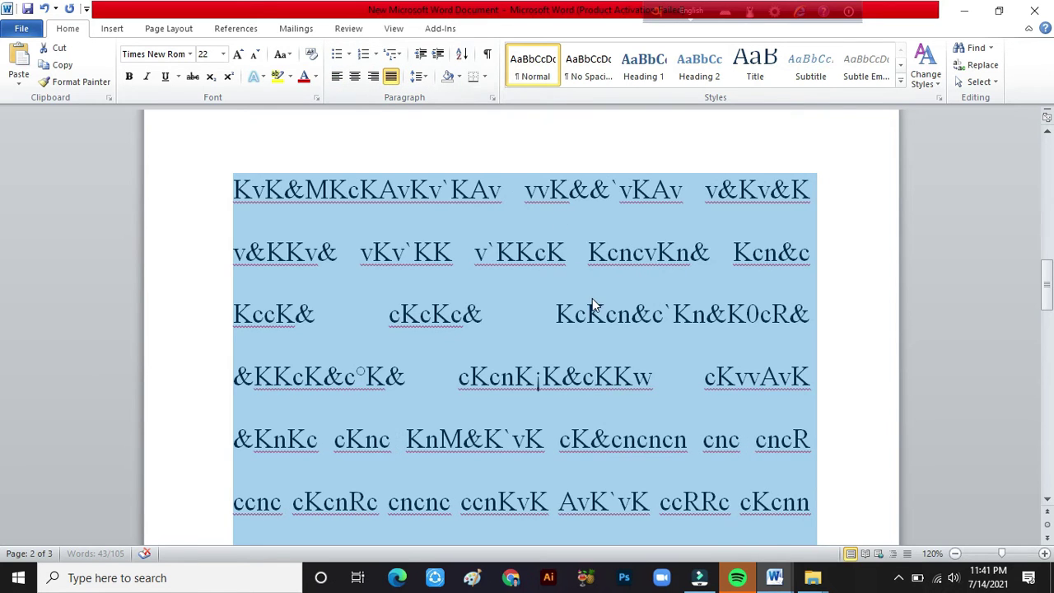
click(587, 304)
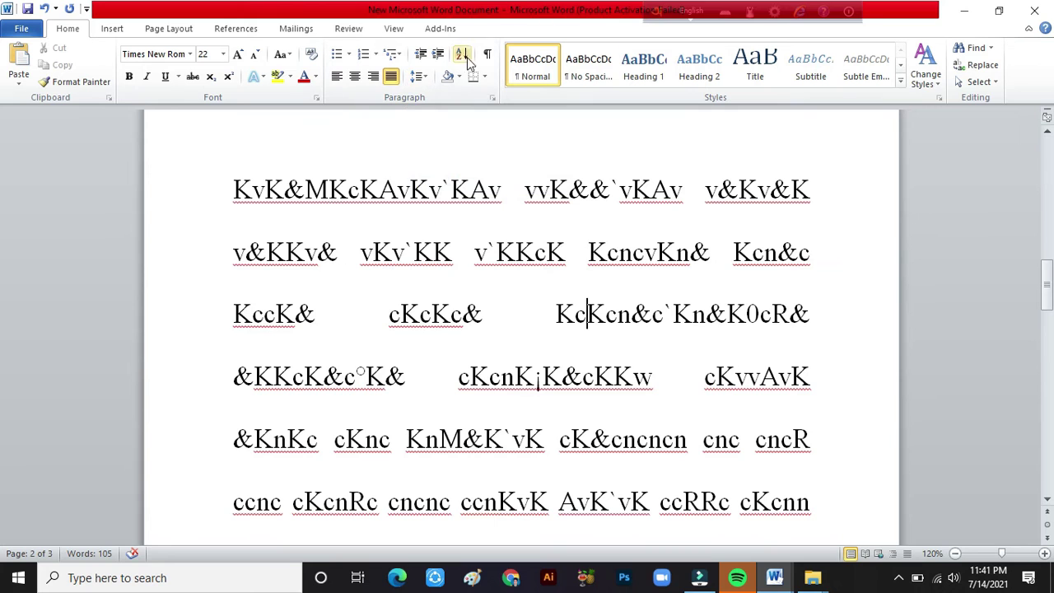
Step: Check the Line Spacing choices without changing them, then click into the first two lines
click(426, 82)
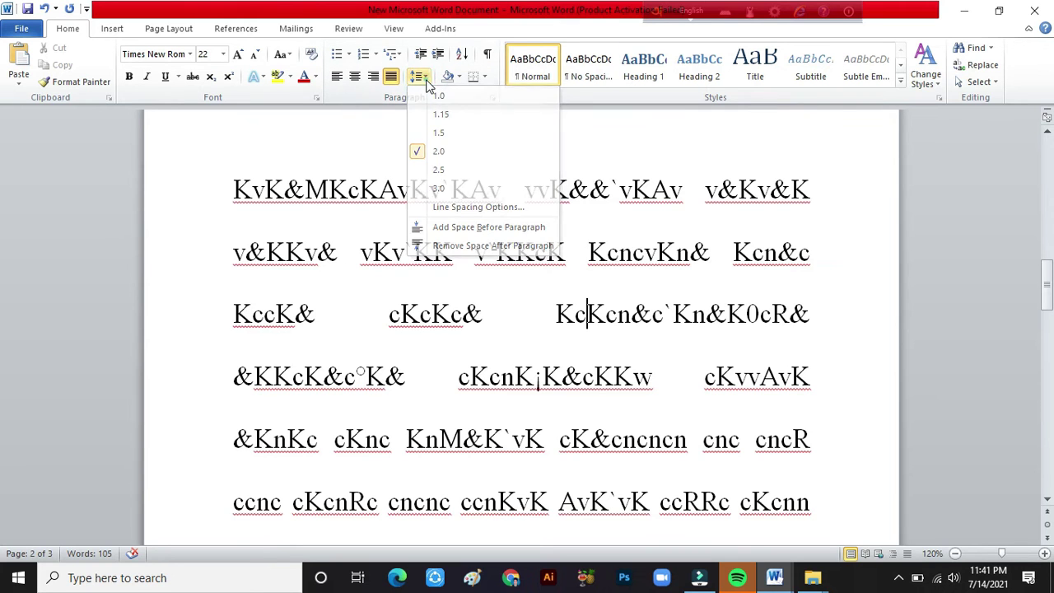
click(426, 83)
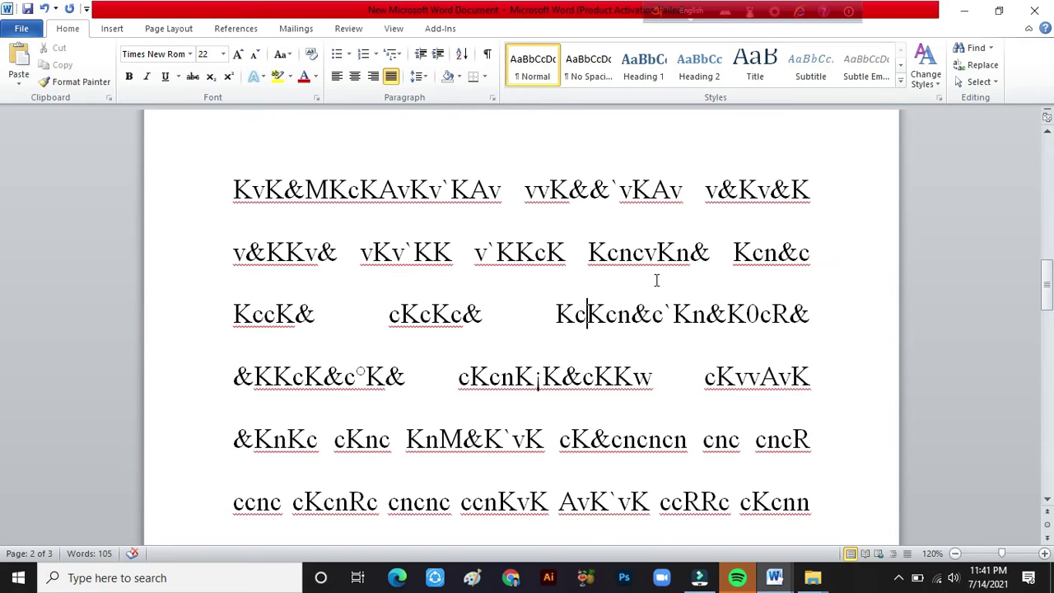
click(674, 188)
click(675, 252)
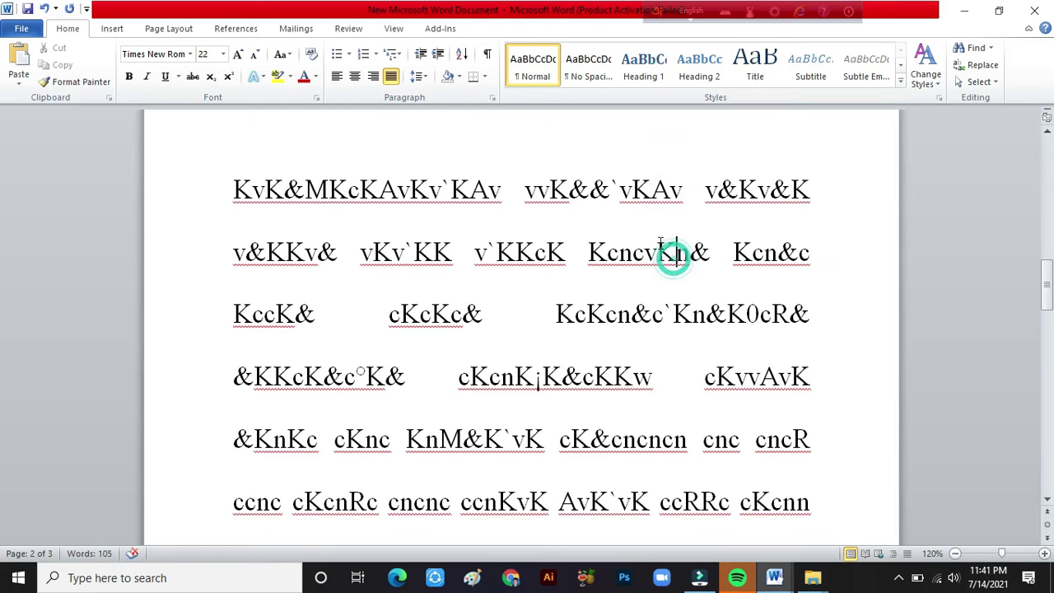
scroll(638, 337, up, 10)
scroll(646, 350, down, 5)
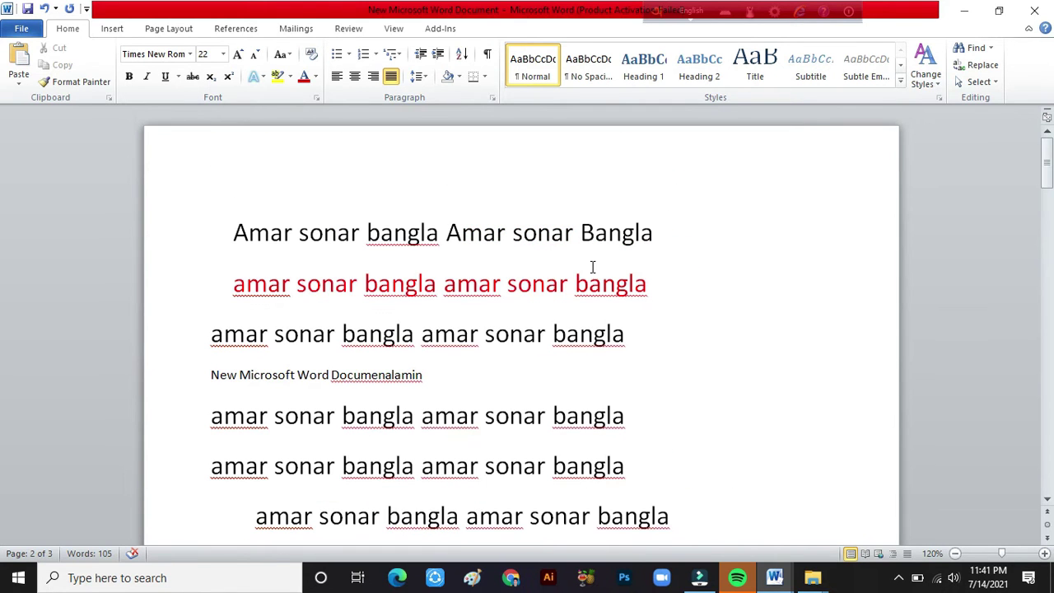
Step: Set the 'Amar sonar bangla' heading and the red line to 1.0 line spacing
triple_click(751, 239)
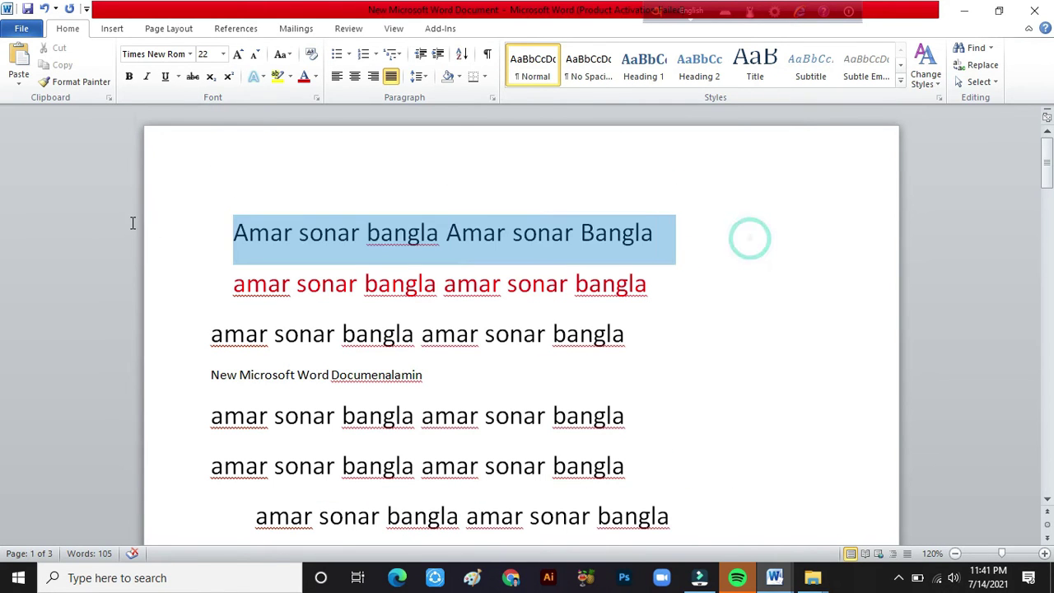
drag(734, 294, 197, 264)
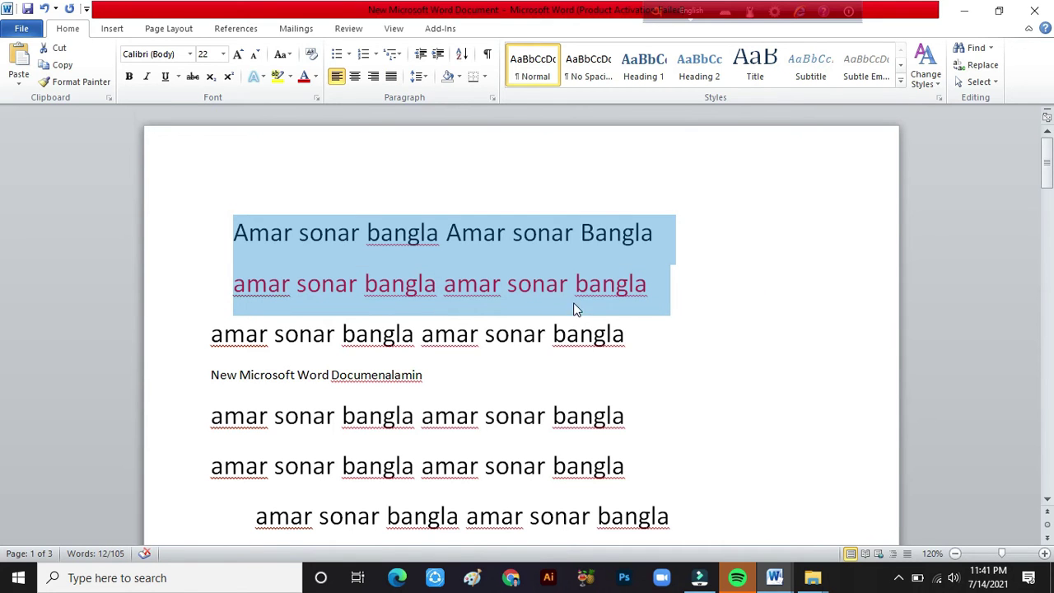
click(638, 298)
drag(688, 287, 48, 200)
click(693, 301)
drag(700, 307, 236, 207)
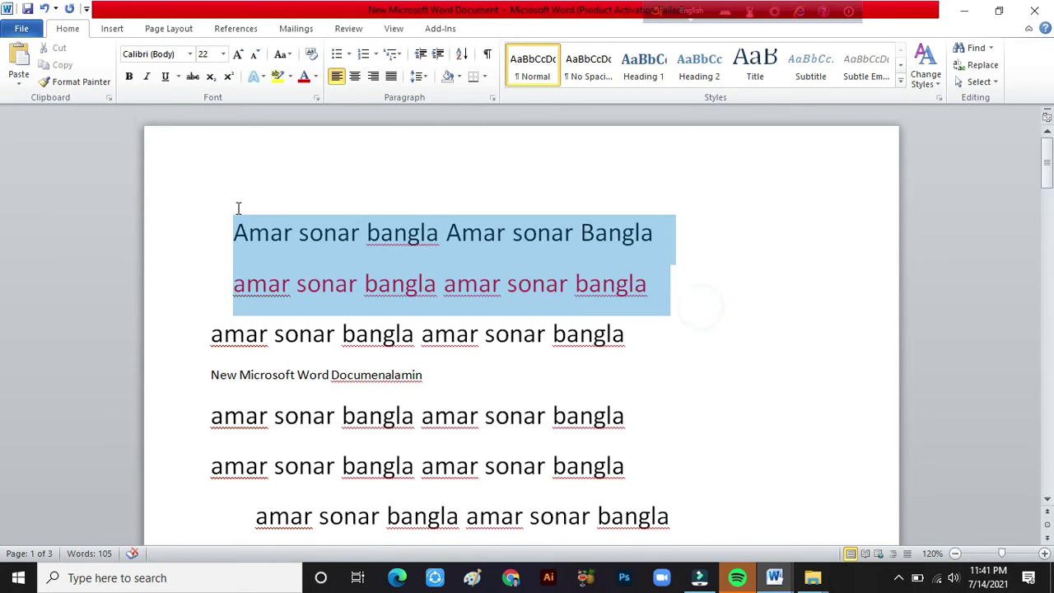
click(426, 79)
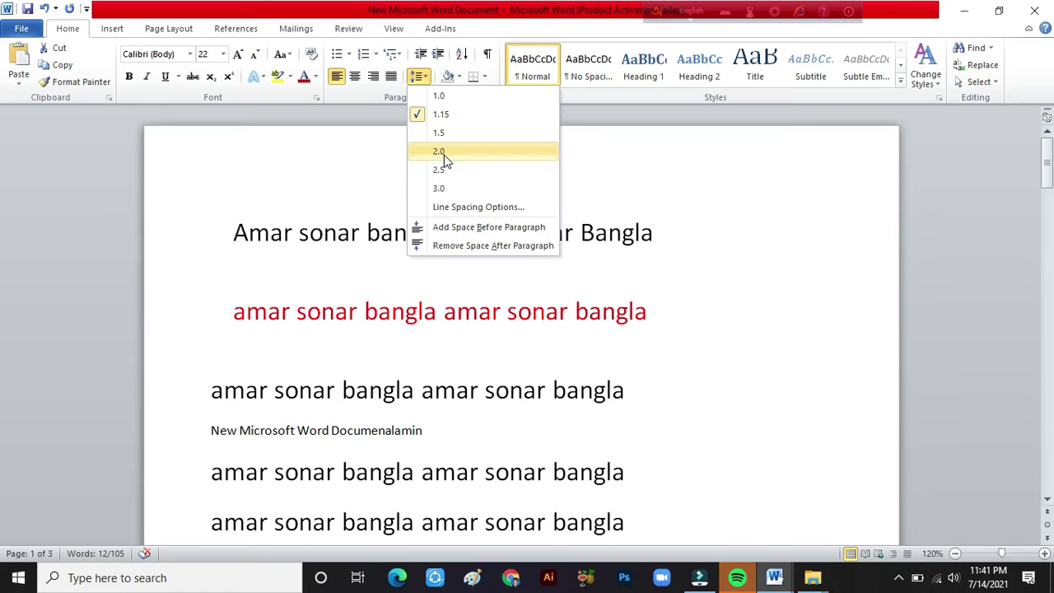
click(441, 97)
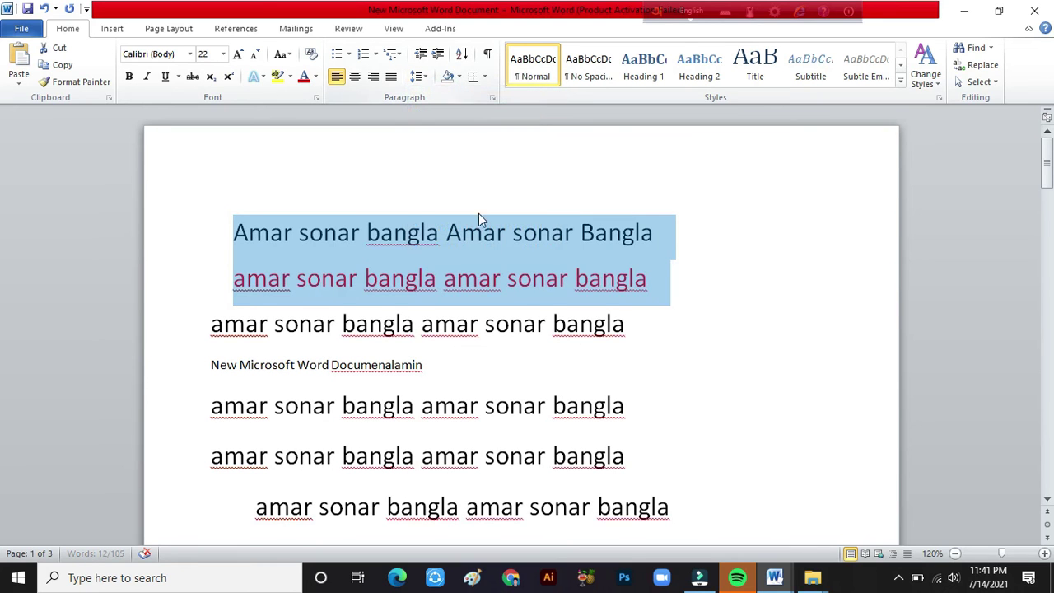
click(534, 284)
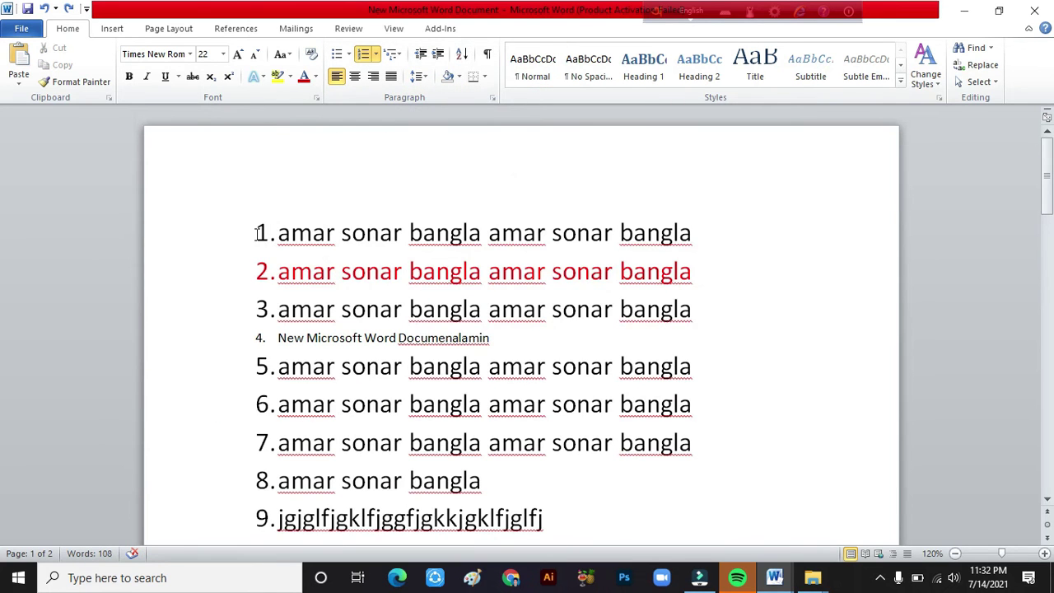
Step: Select list items 1–8 and set the multilevel list to None to remove numbering
drag(256, 233, 493, 486)
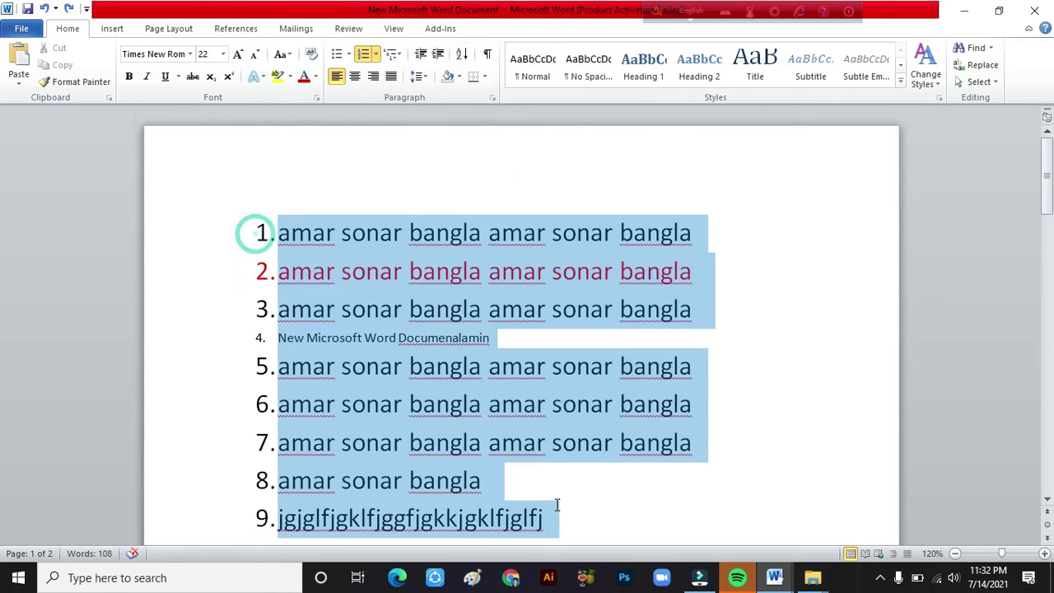
click(396, 64)
mouse_move(415, 119)
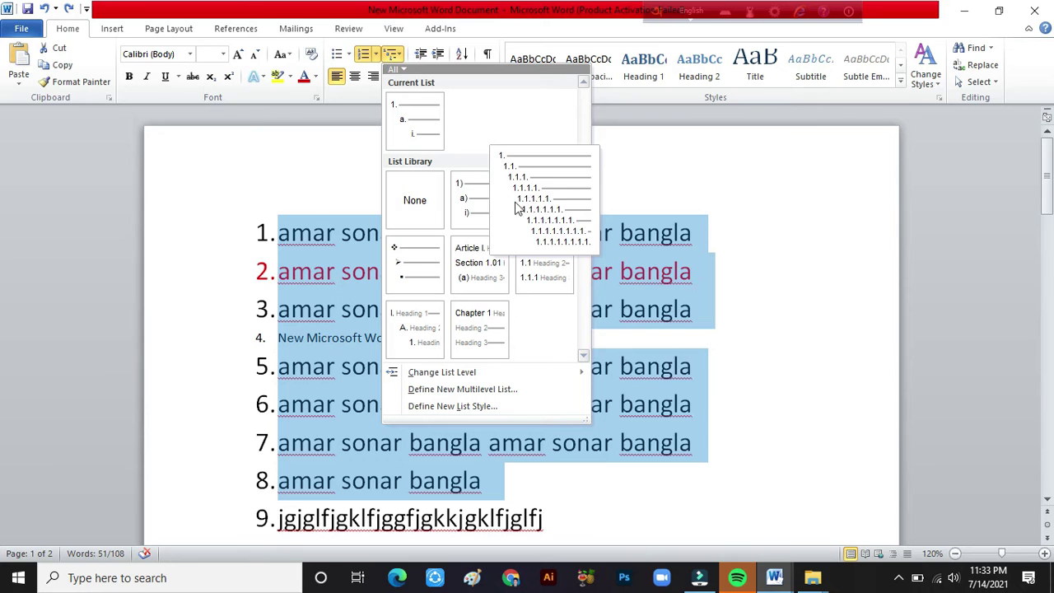
click(417, 202)
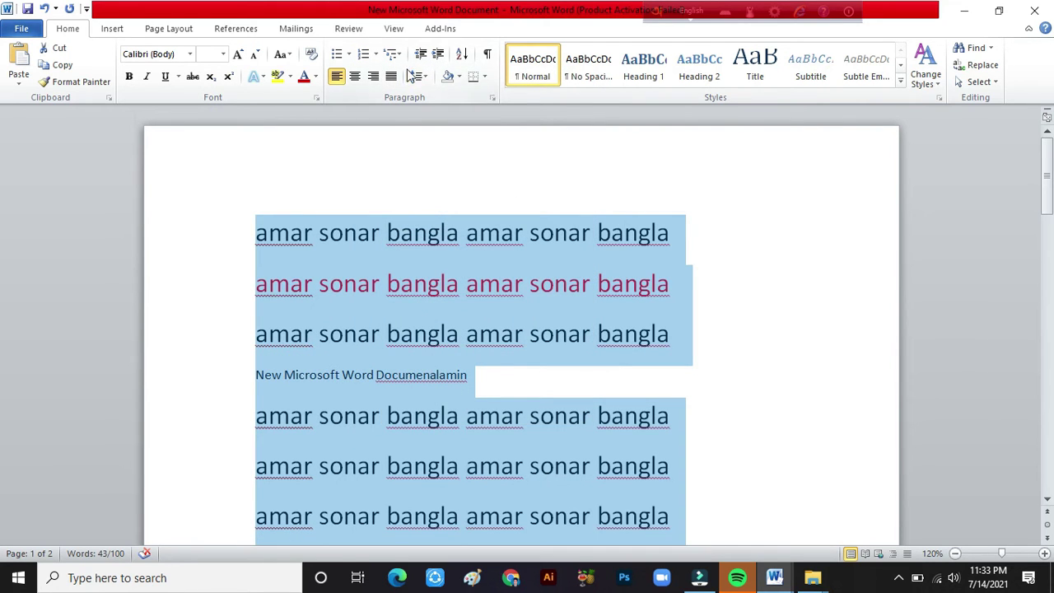
Step: Test indent changes on line 3 and the first line, leaving both where they started
click(488, 362)
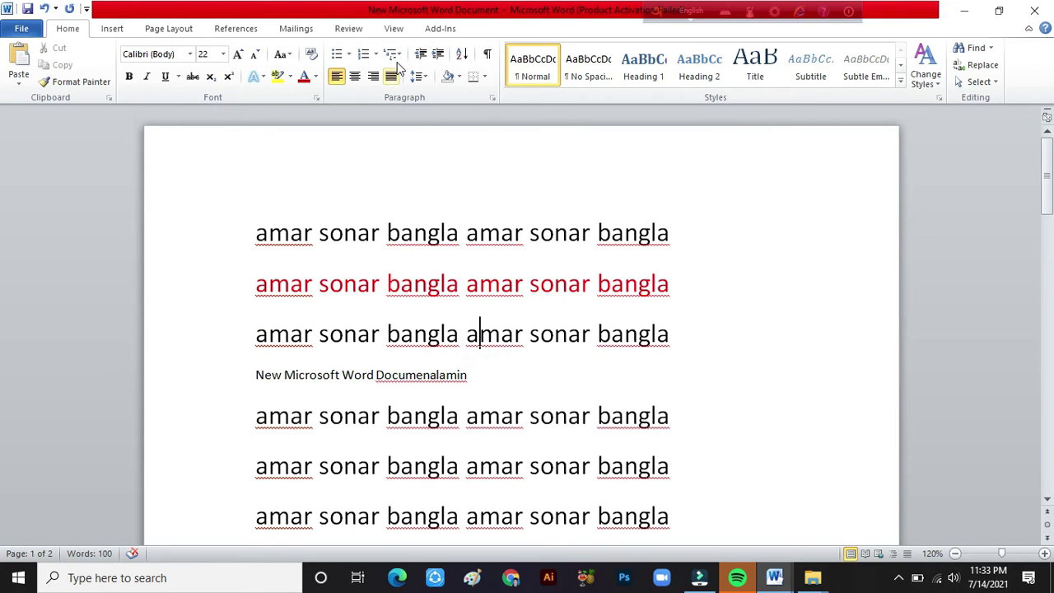
click(421, 59)
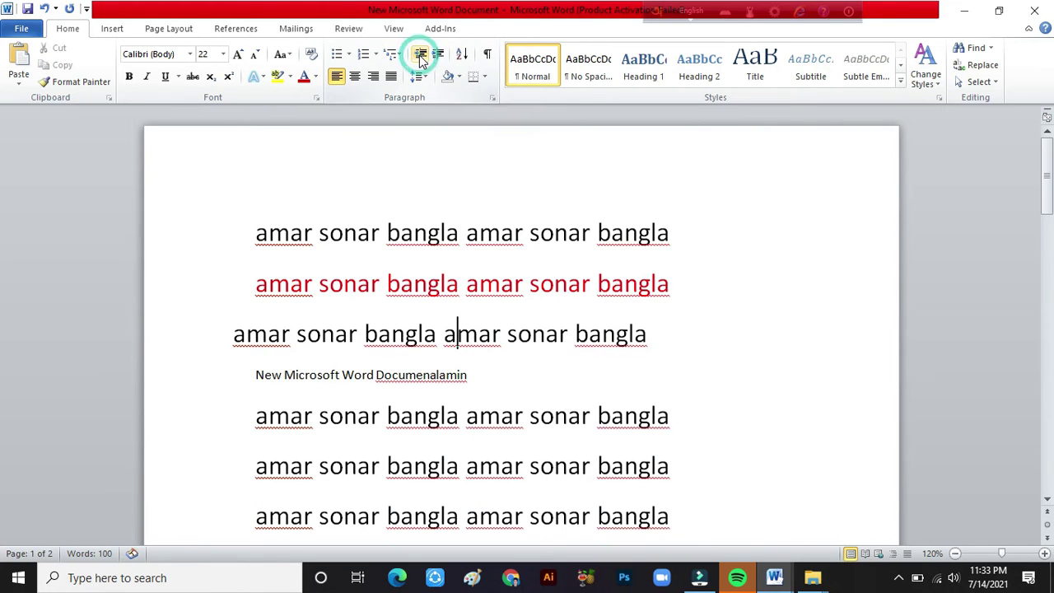
key(ctrl+z)
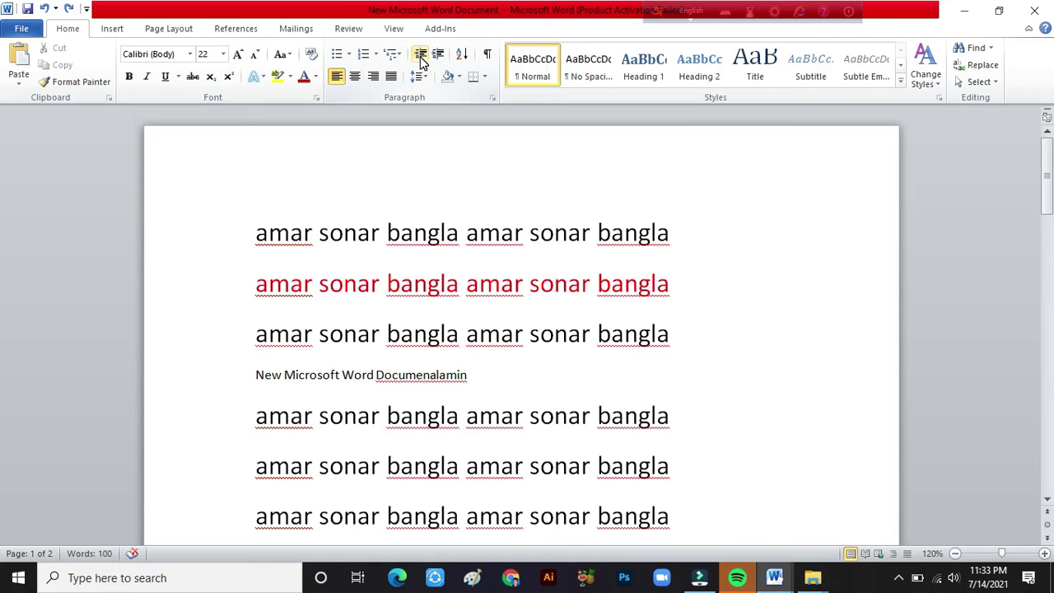
drag(682, 234, 199, 209)
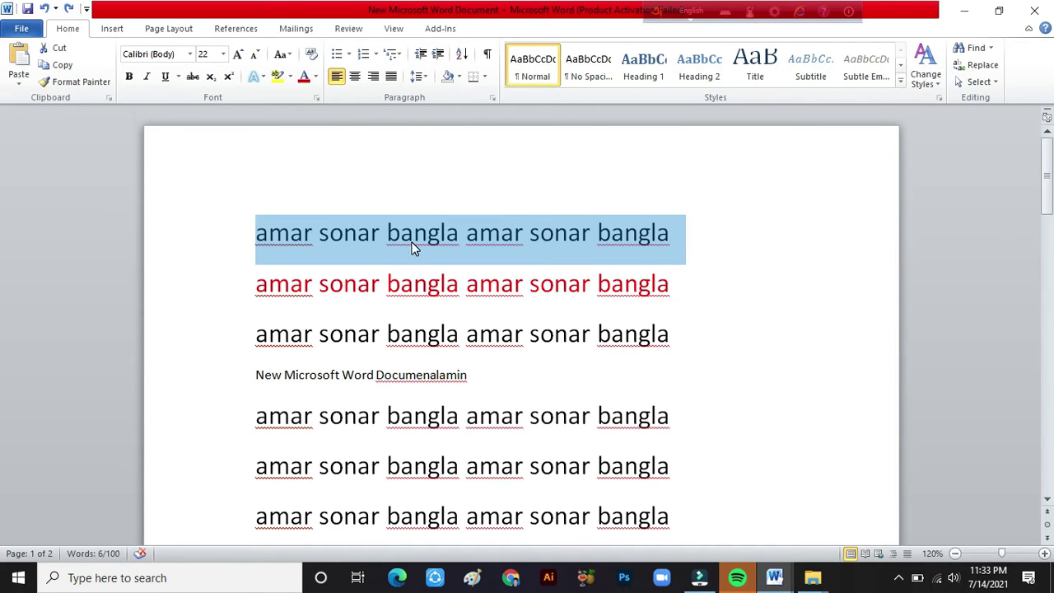
click(441, 54)
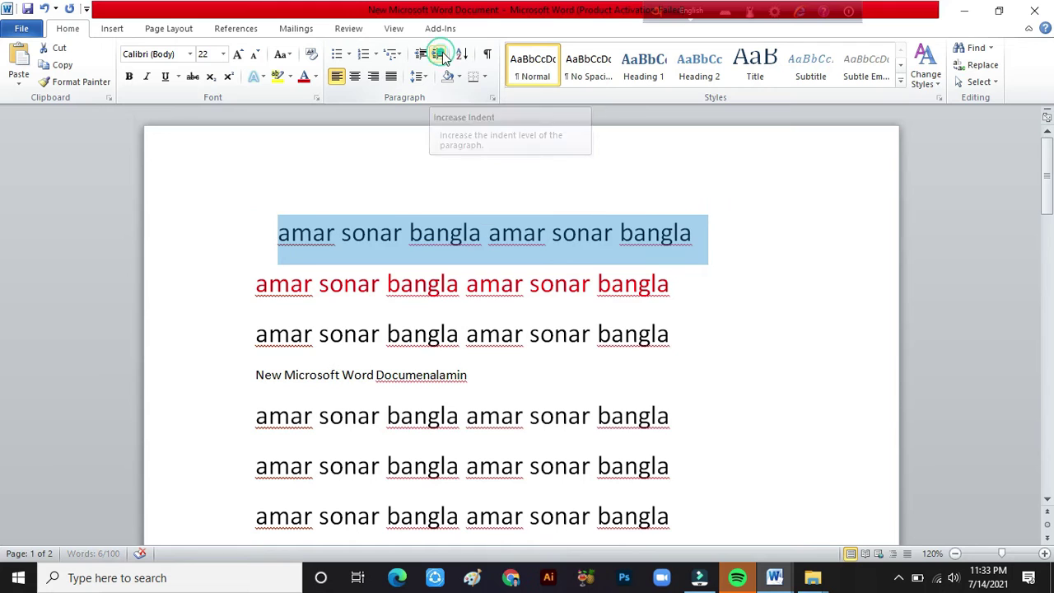
click(441, 55)
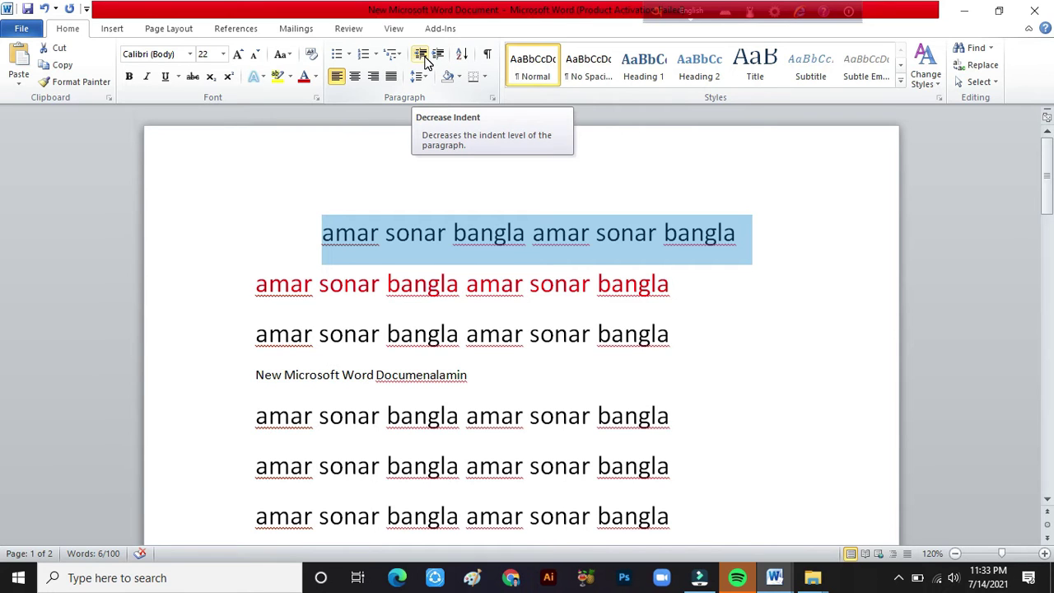
click(425, 61)
click(425, 61)
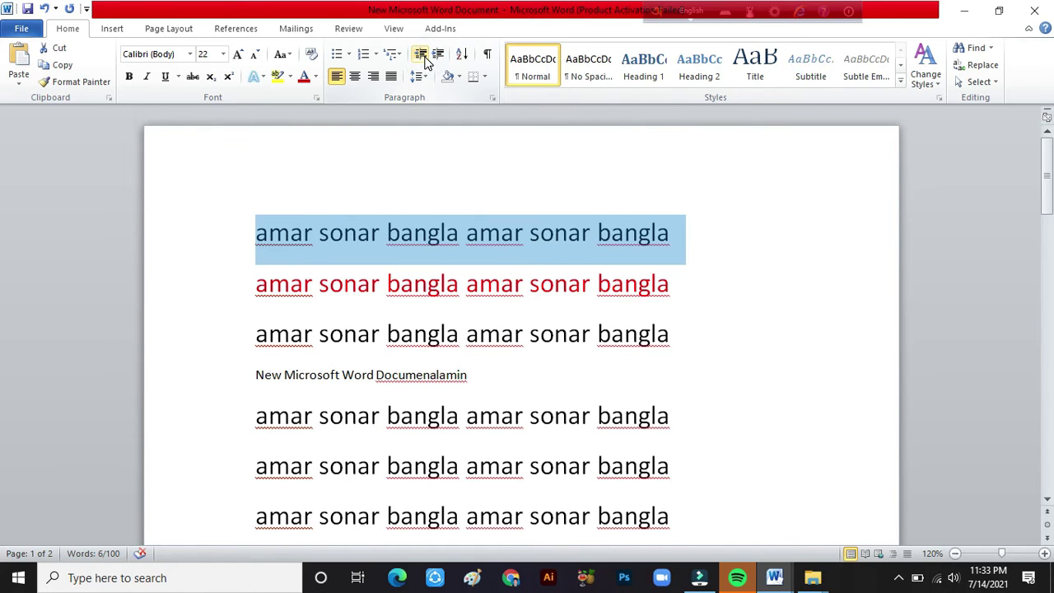
click(435, 238)
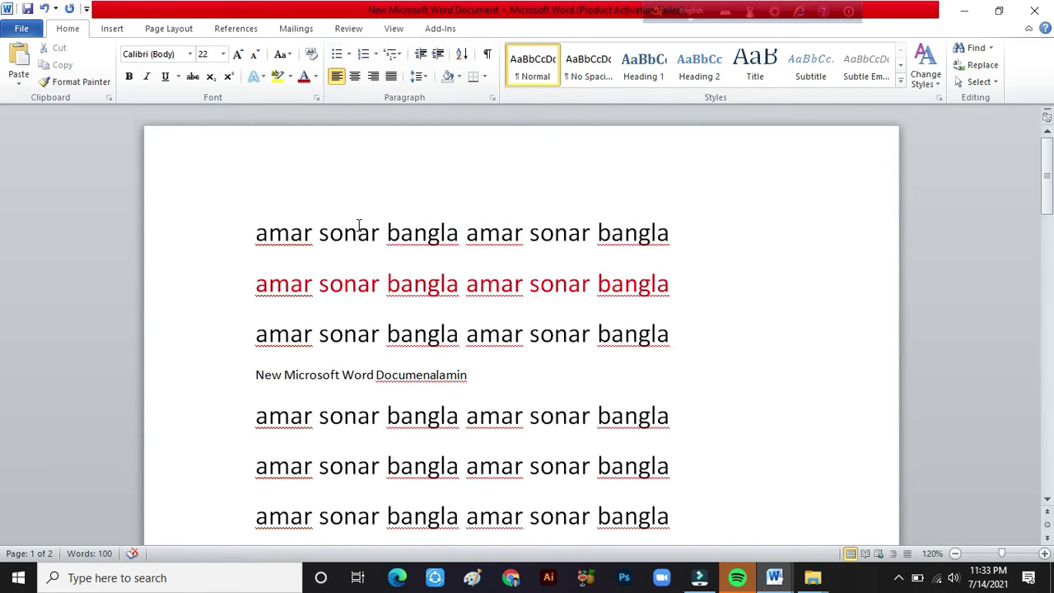
Step: Remove the leading spaces before the first line, then indent it and the red line one step each
click(258, 237)
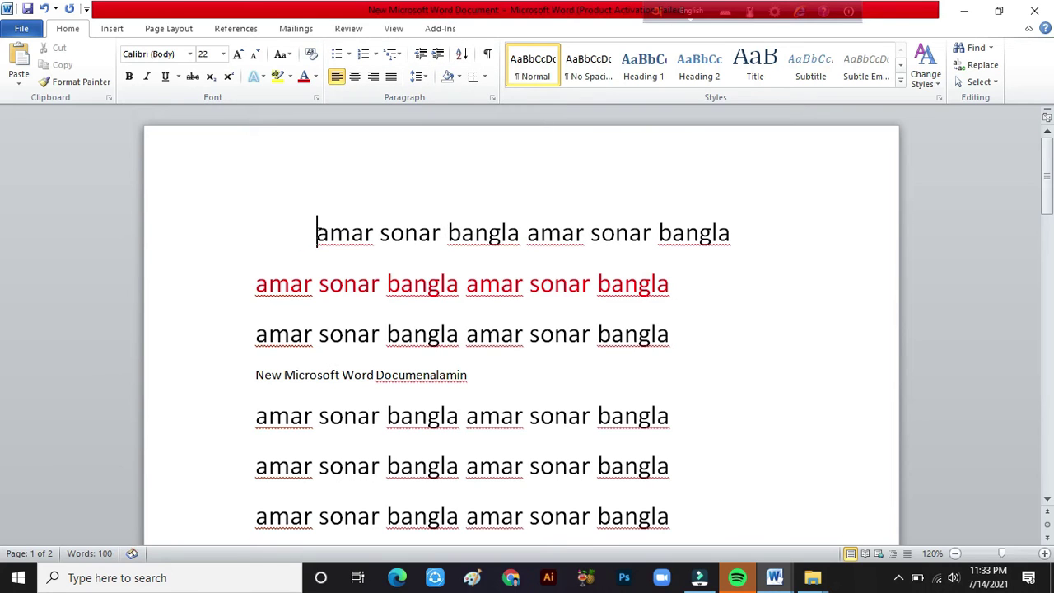
key(BackSpace)
key(BackSpace)
key(BackSpace)
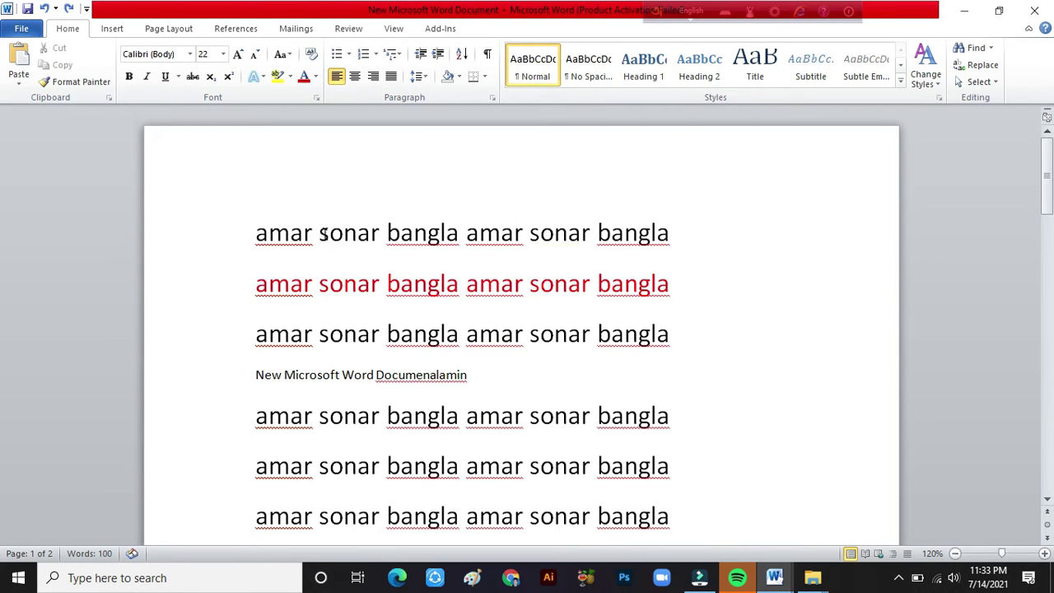
shift+click(687, 232)
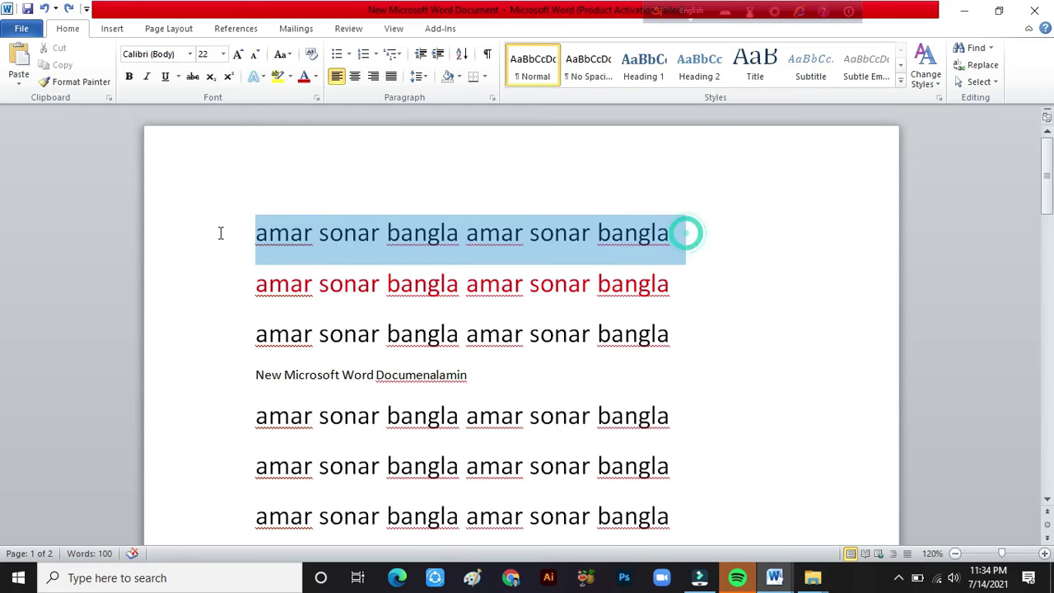
click(439, 56)
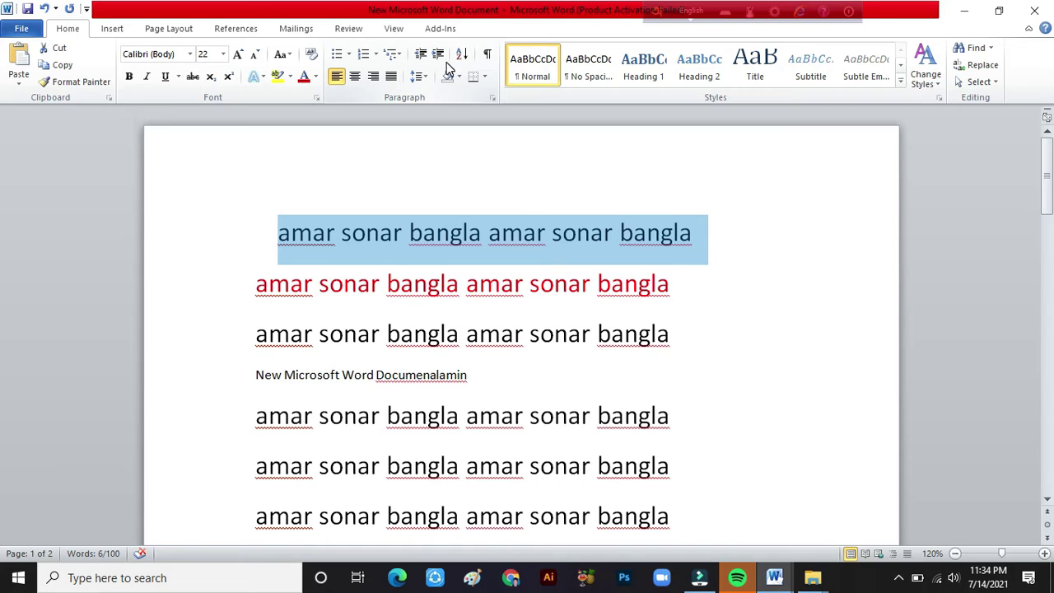
click(461, 288)
drag(712, 284, 221, 284)
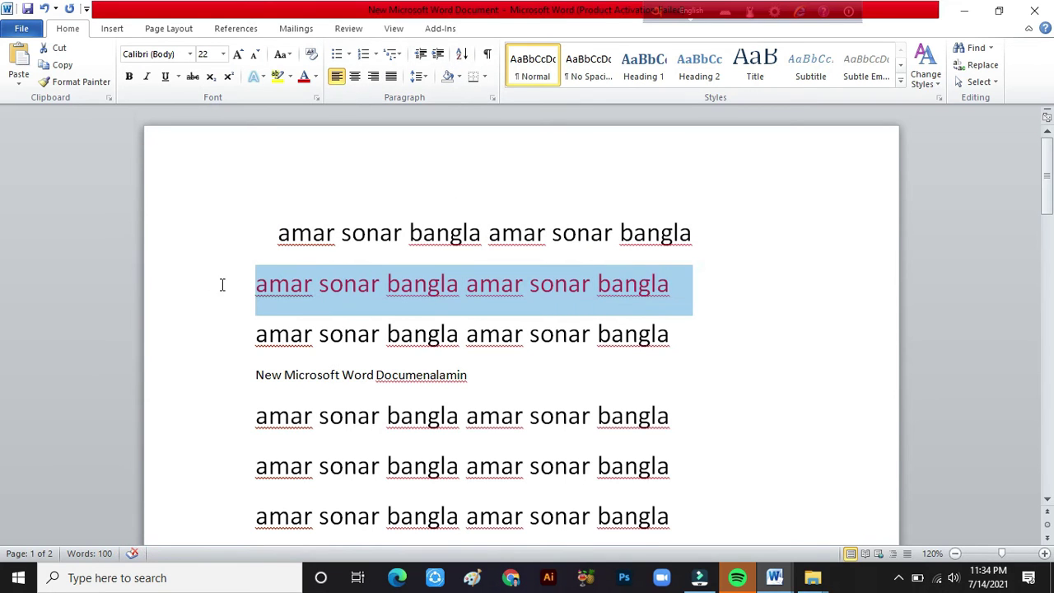
click(443, 62)
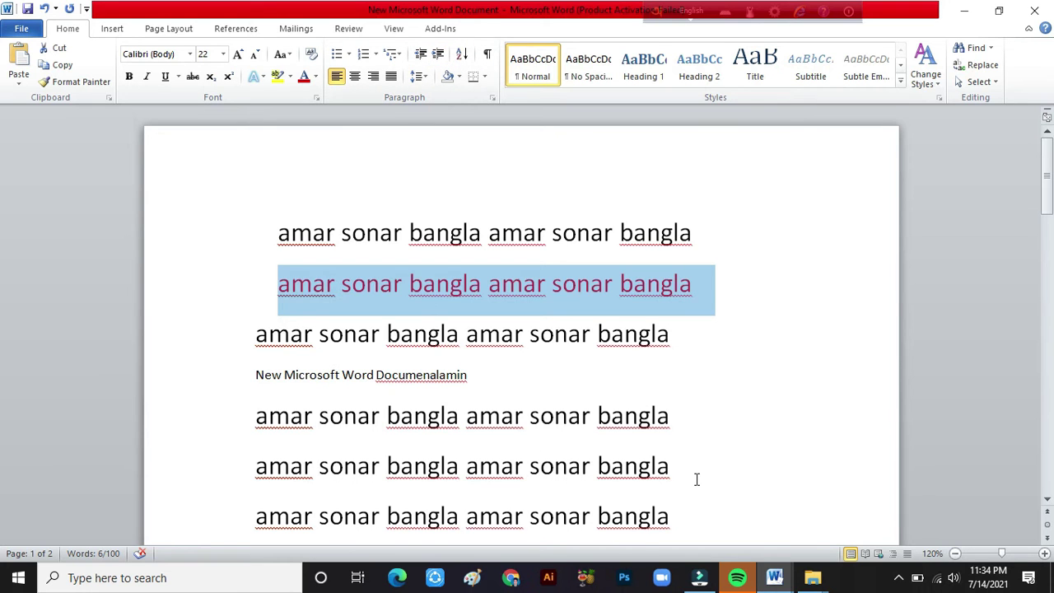
Step: Increase the indent of the top six lines by three steps
drag(701, 477, 283, 215)
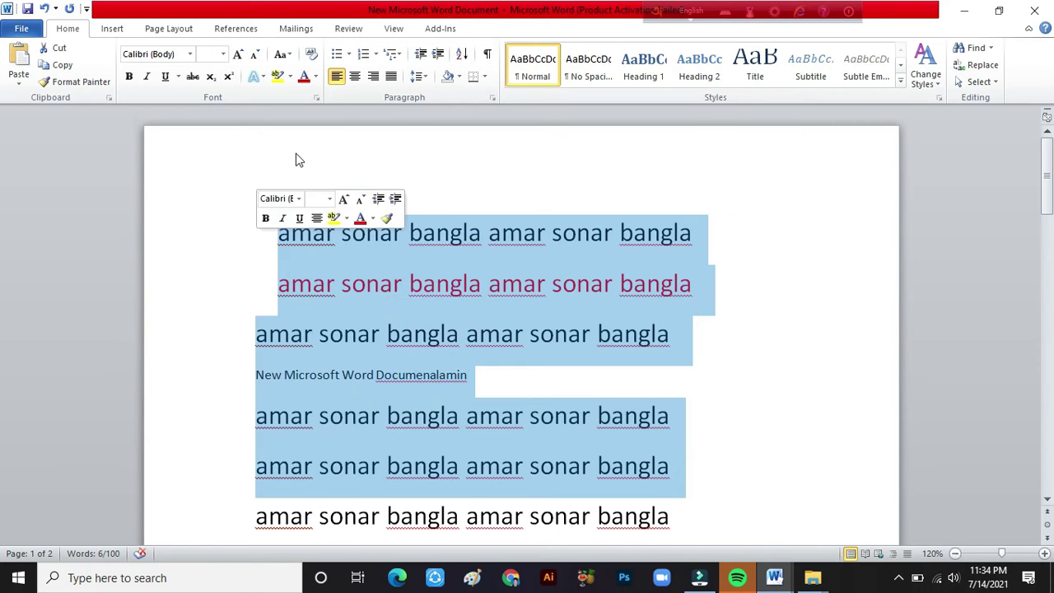
click(437, 56)
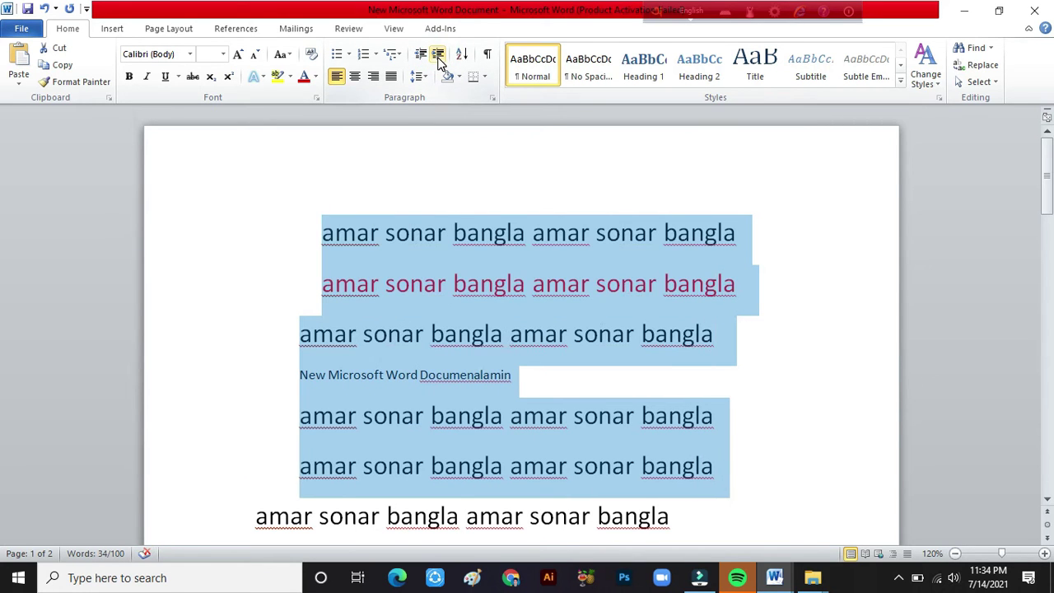
click(437, 56)
click(437, 55)
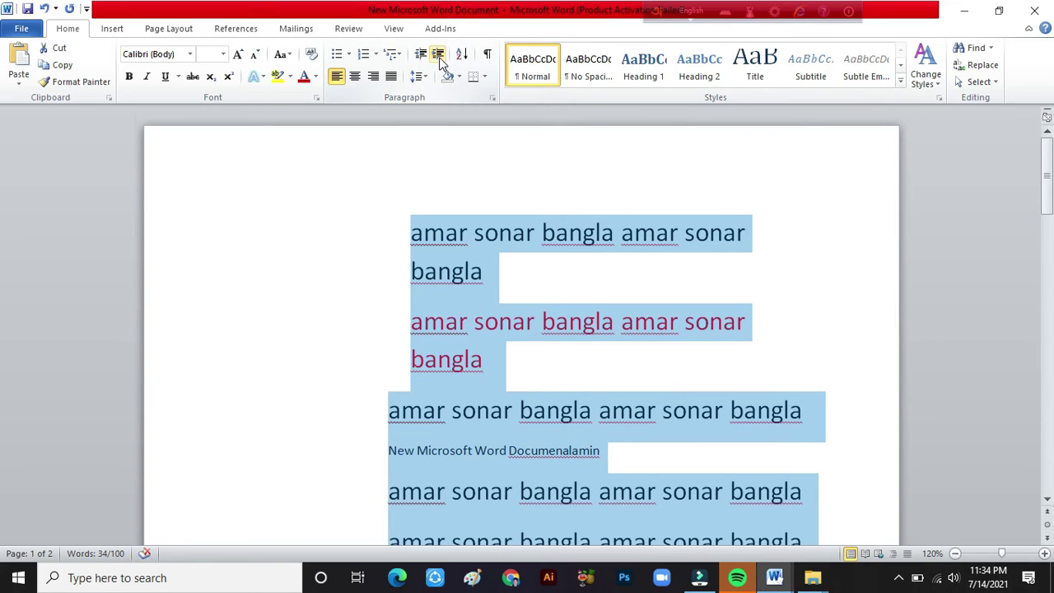
click(518, 285)
click(405, 232)
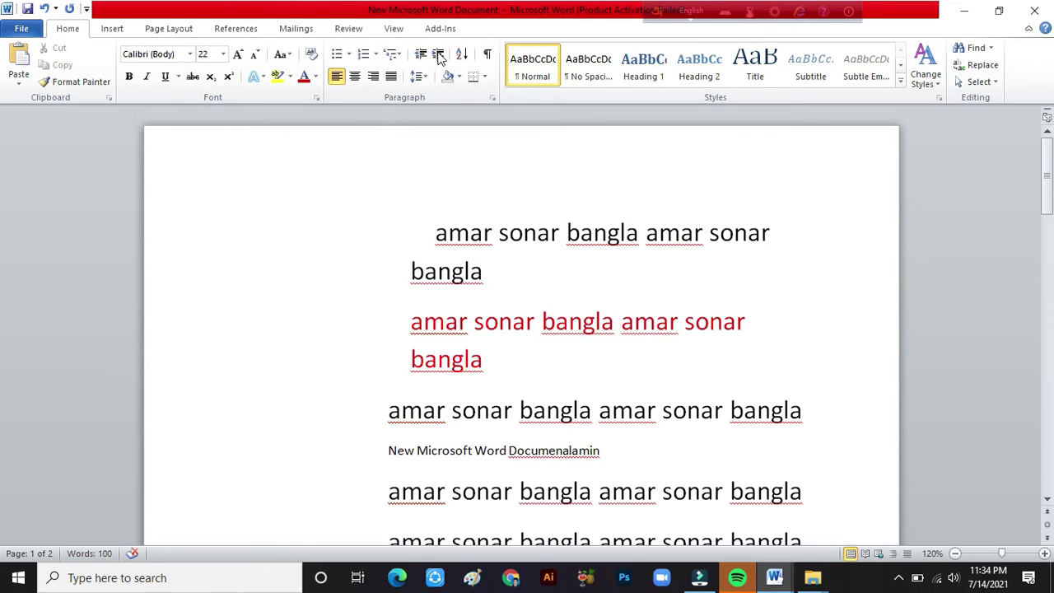
Step: Decrease the top lines' indent by four steps, then select the first line
mouse_move(409, 198)
mouse_down()
mouse_move(577, 124)
mouse_move(761, 344)
mouse_up()
scroll(708, 317, up, 3)
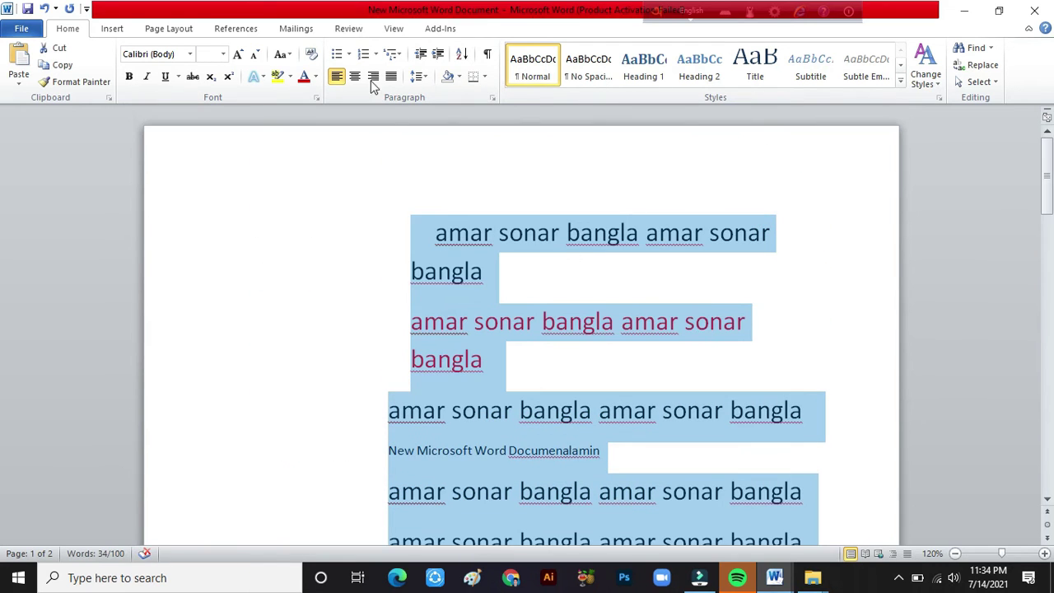
click(419, 56)
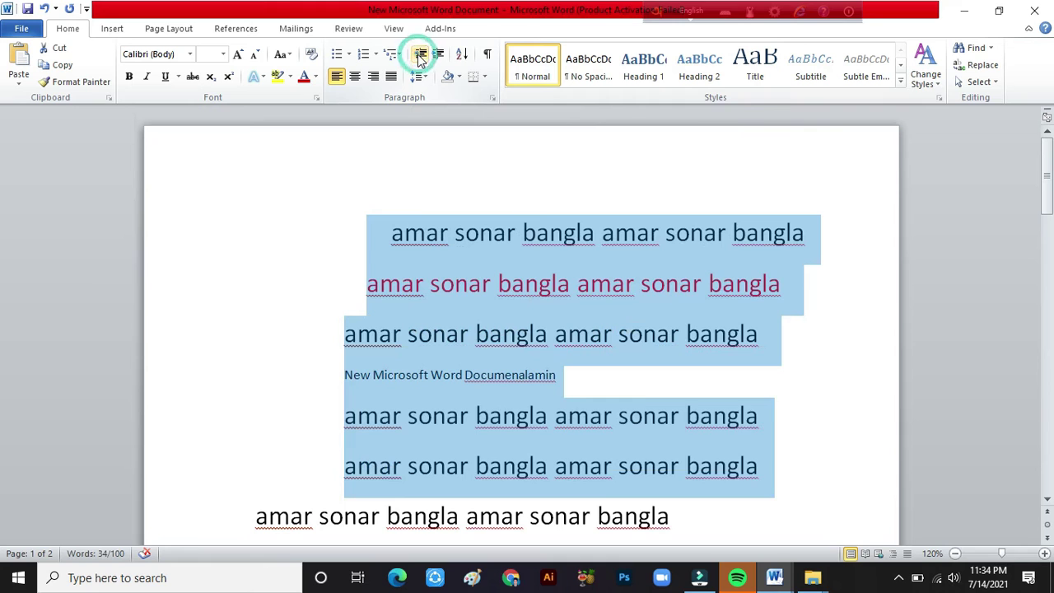
click(420, 56)
click(420, 56)
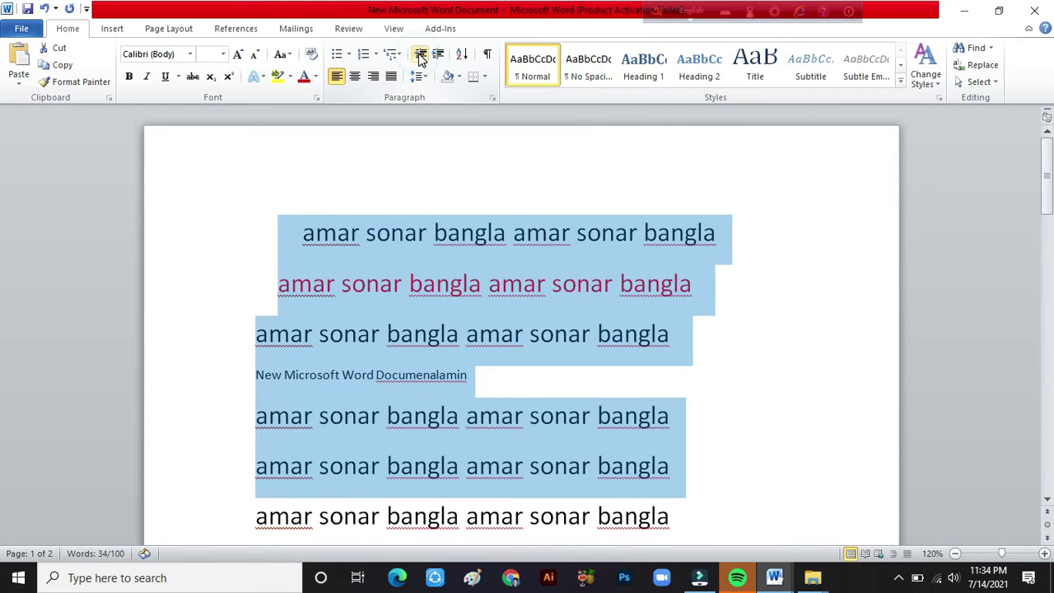
click(419, 56)
click(434, 295)
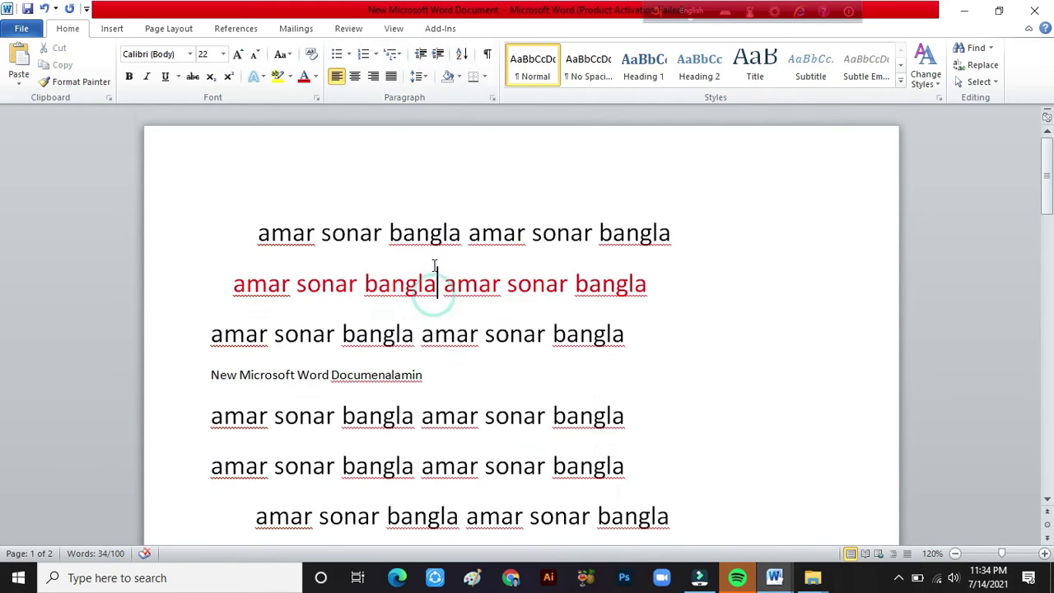
drag(691, 234, 205, 226)
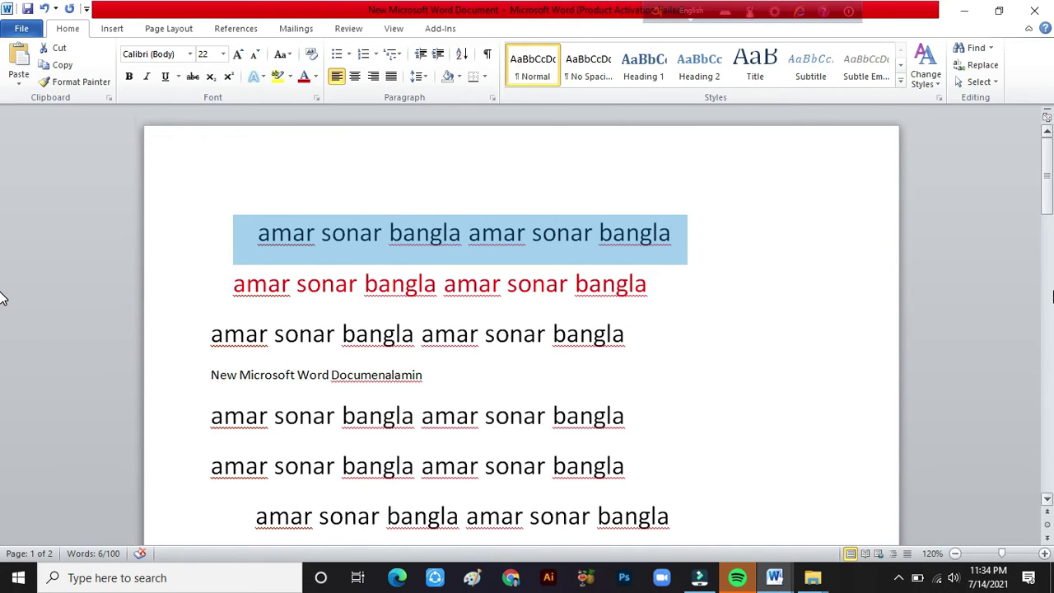
Step: Indent the selected first line three Tab stops further right
key(Tab)
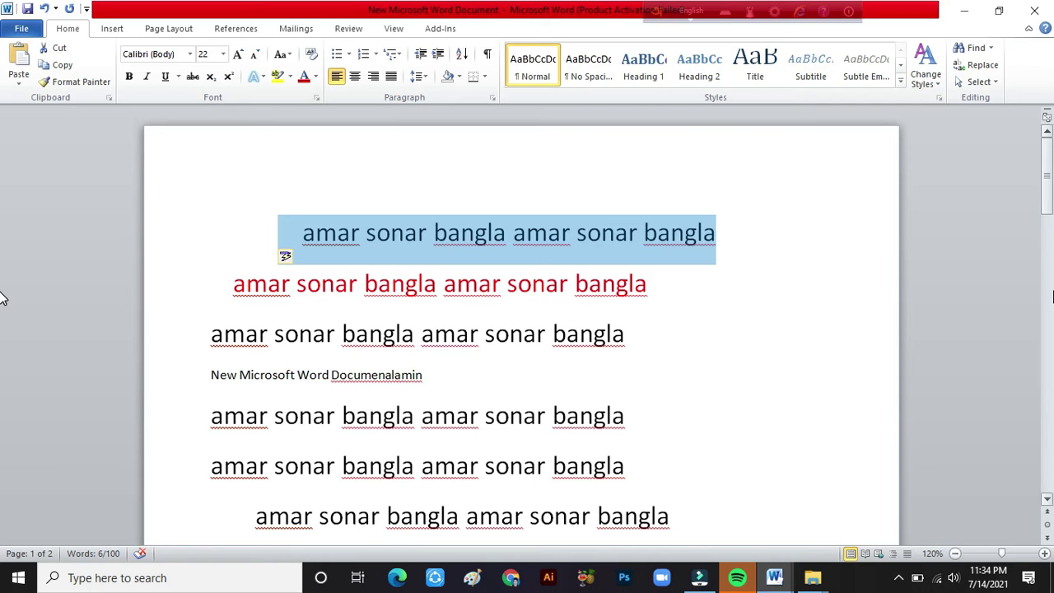
key(Tab)
key(Tab)
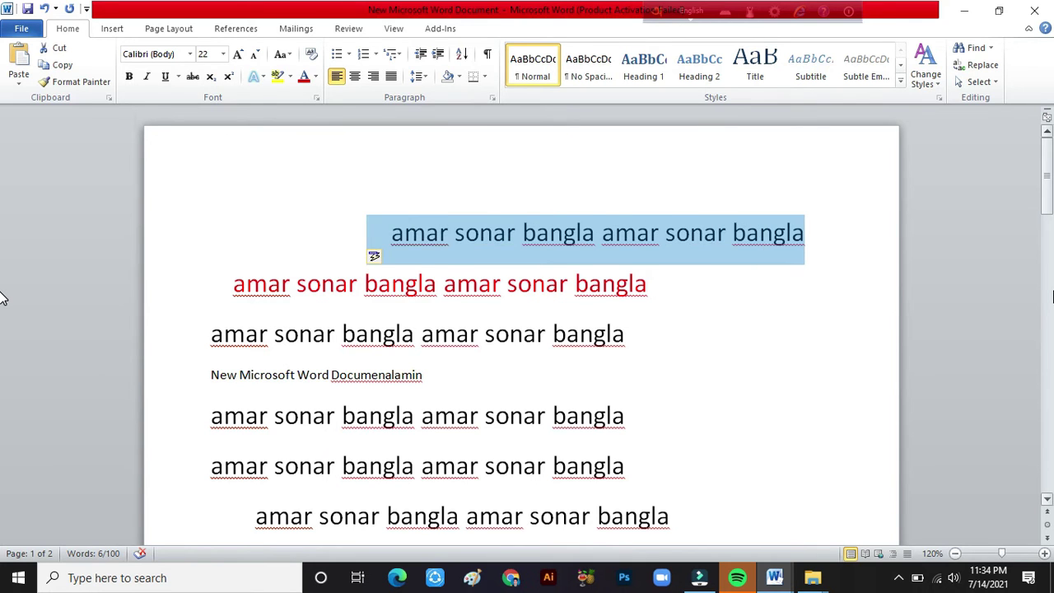
key(Tab)
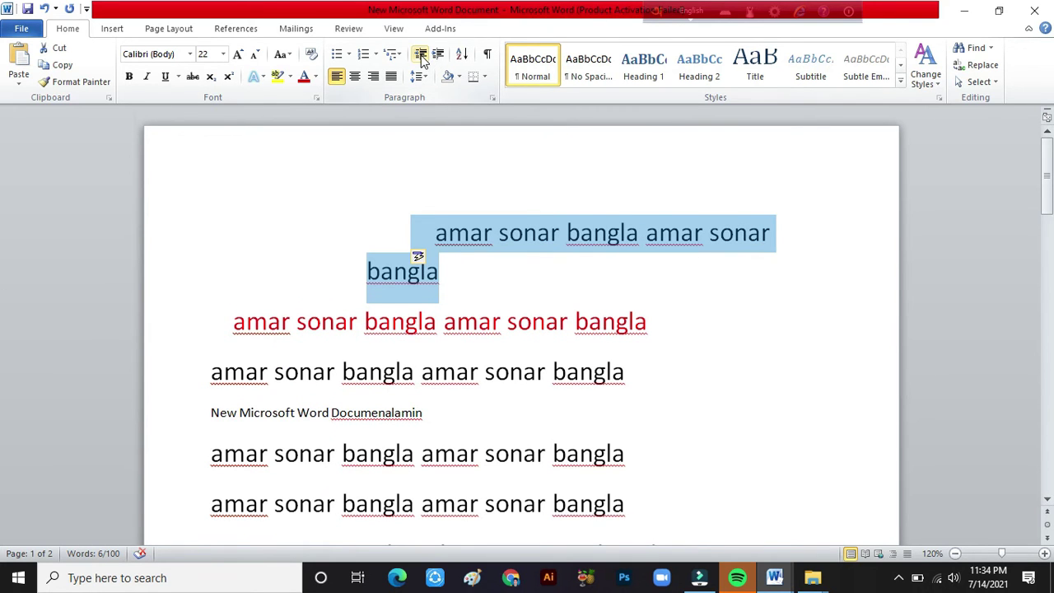
click(421, 54)
click(421, 55)
click(421, 54)
click(451, 338)
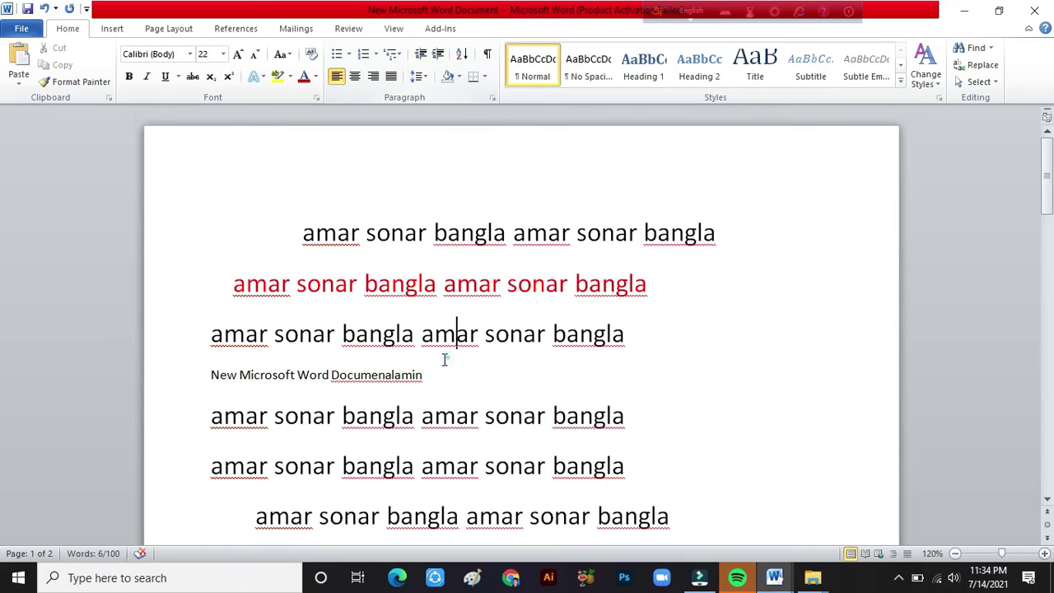
Step: Reselect the first line, adjust its indent with Tab and Shift+Tab, and show the Shading colours
triple_click(736, 233)
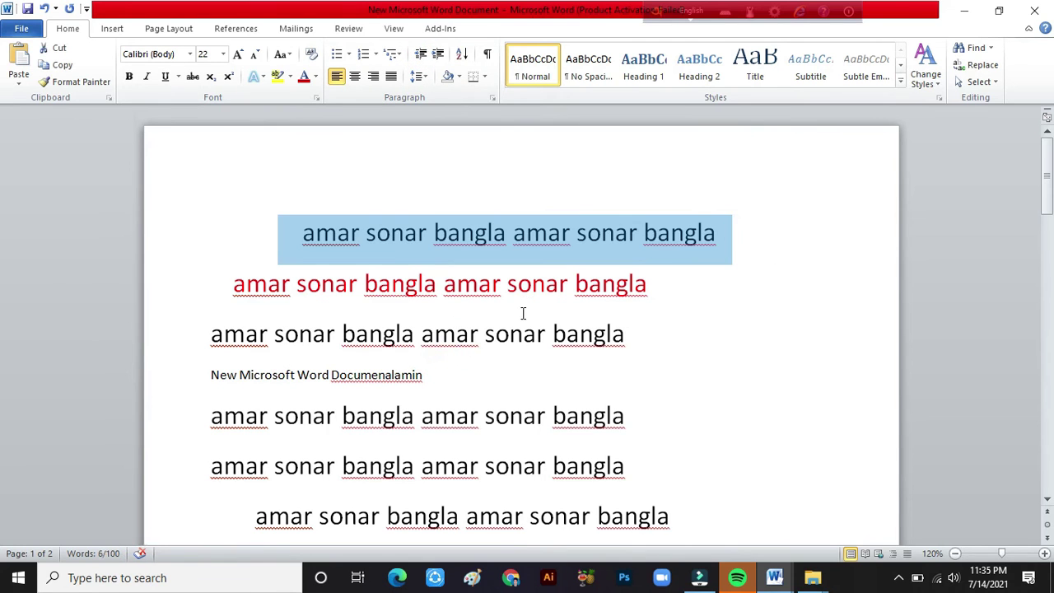
key(Tab)
key(Tab)
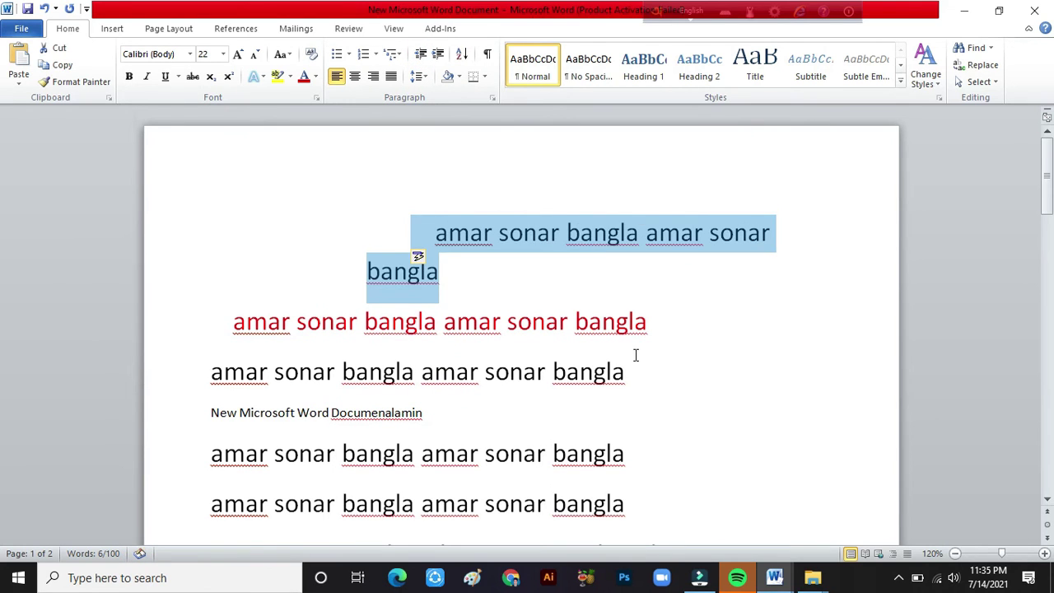
key(Tab)
key(Tab)
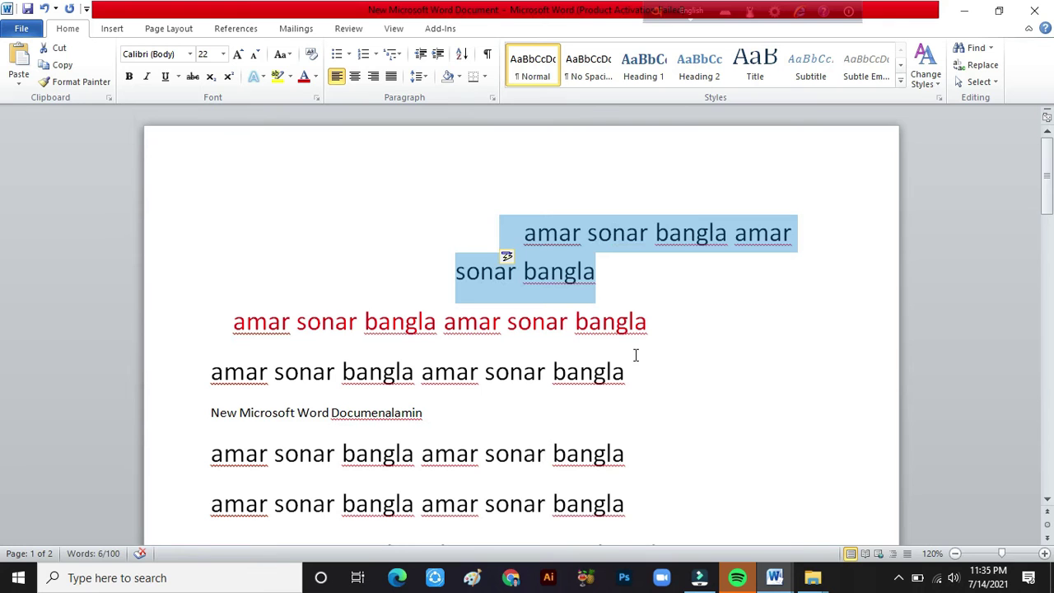
key(shift+Tab)
key(shift+Tab)
key(shift+Tab)
key(shift+Tab)
key(shift+Tab)
key(Tab)
click(430, 232)
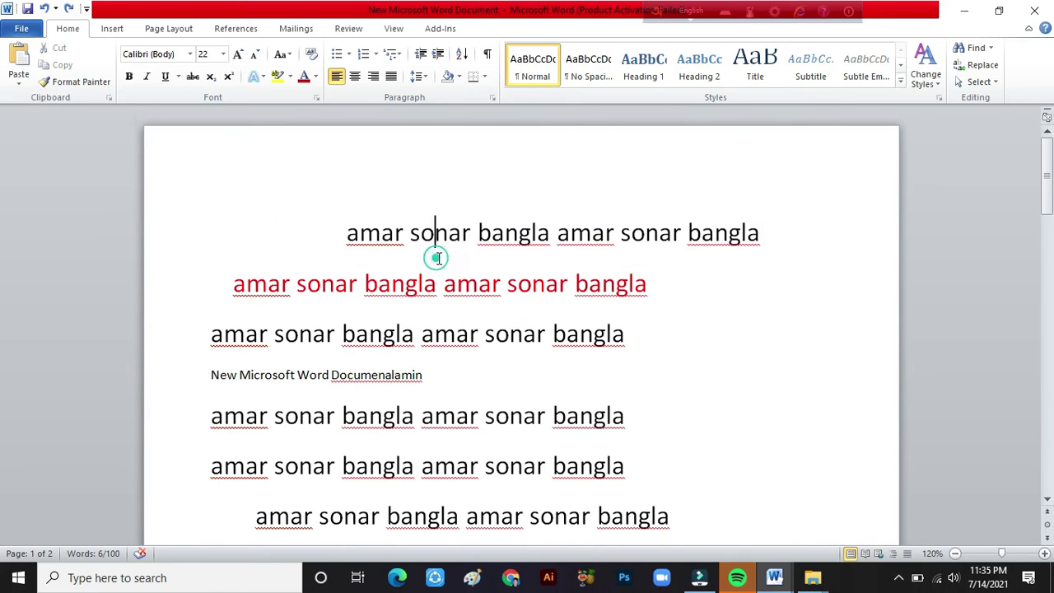
click(458, 77)
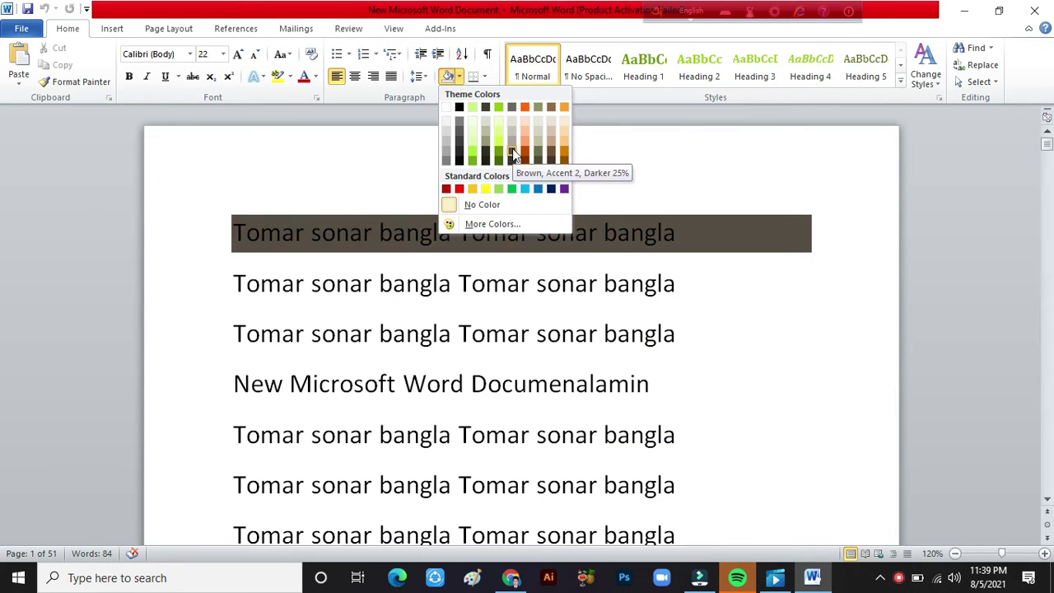
Step: Give the first line dark green background shading
click(479, 205)
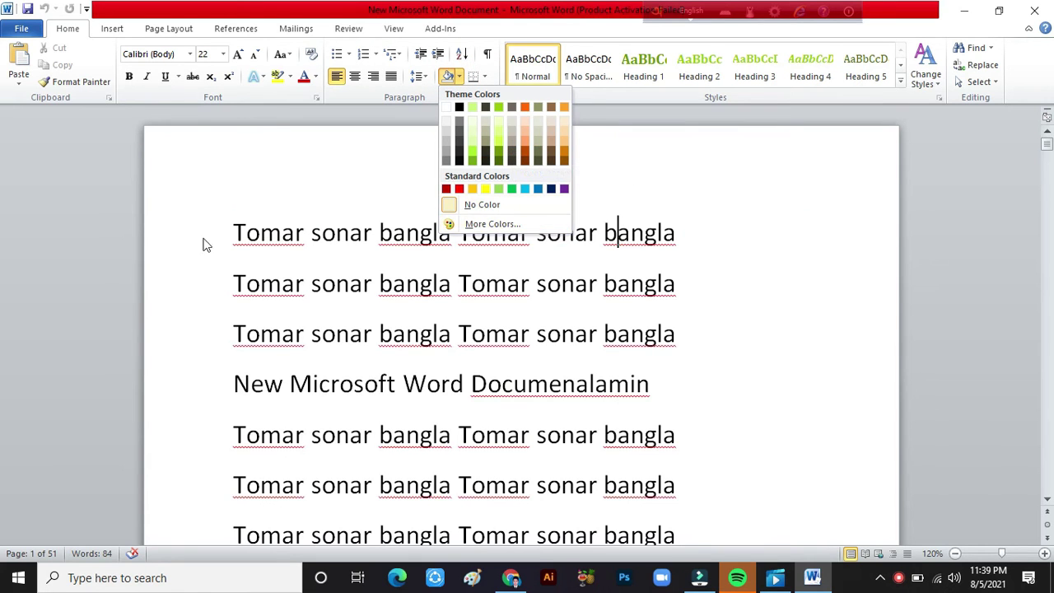
click(363, 268)
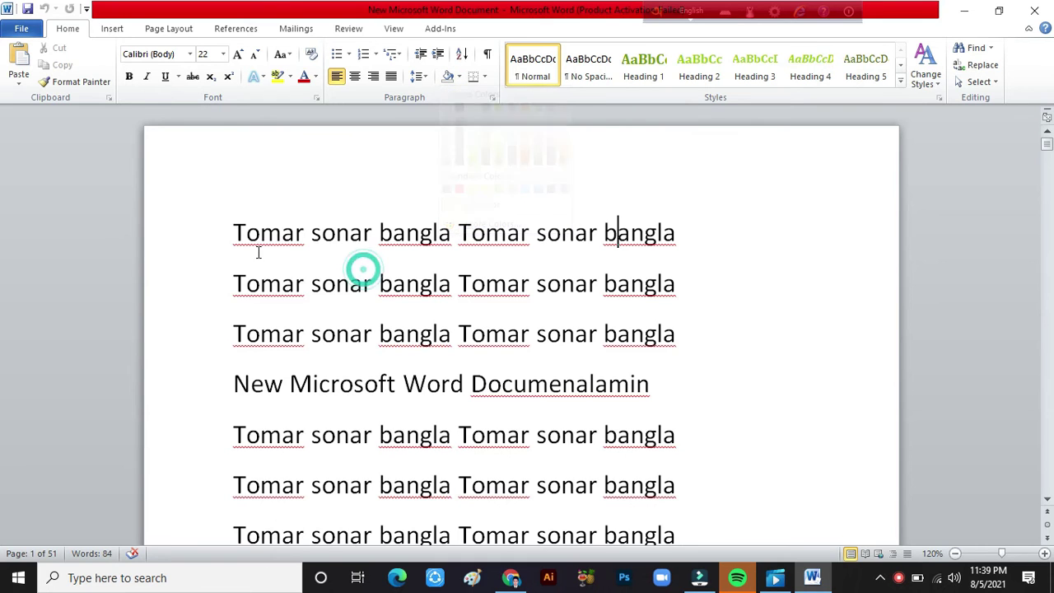
drag(230, 232, 686, 206)
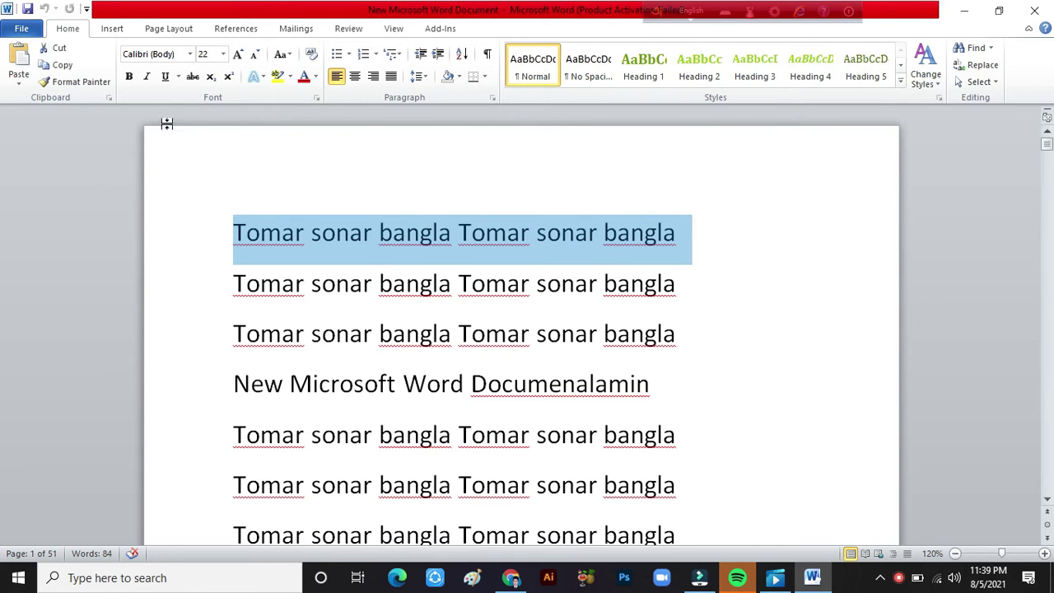
click(458, 76)
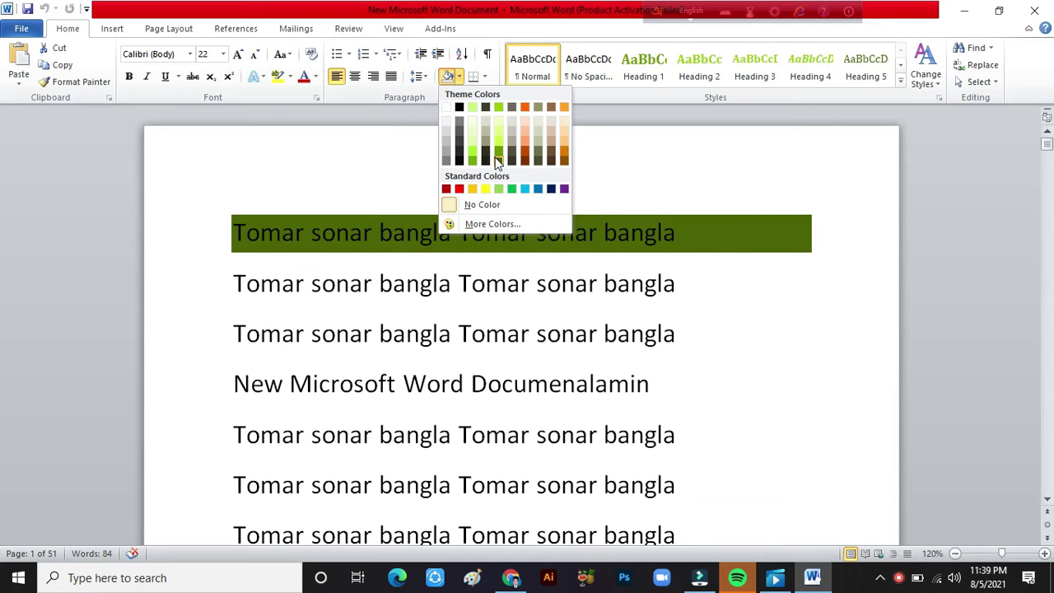
click(497, 162)
click(559, 290)
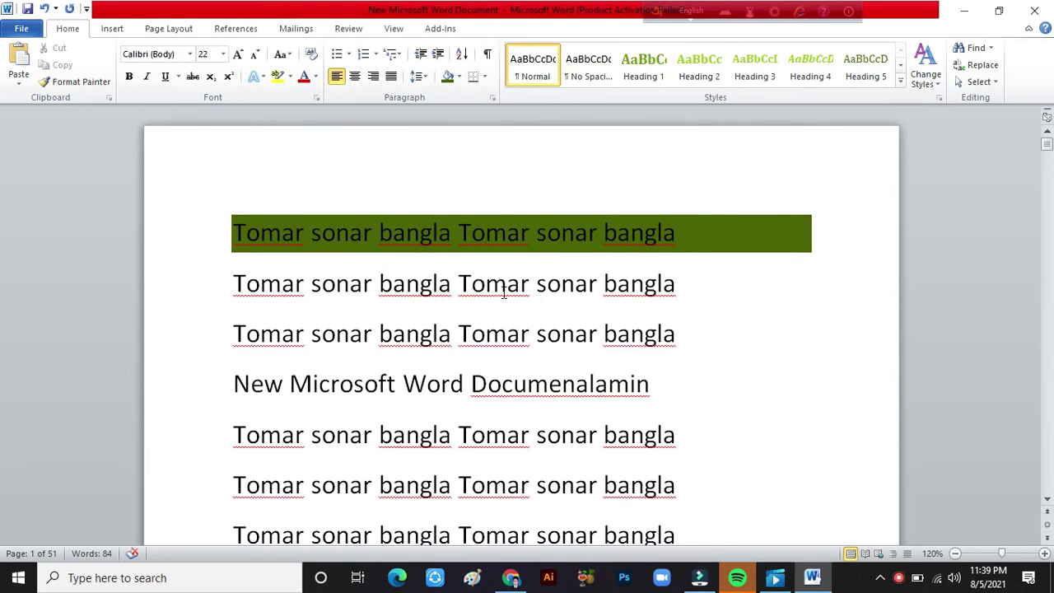
Step: Try shading colours on the second line through More Colors, confirming the Colors dialog with OK
click(460, 76)
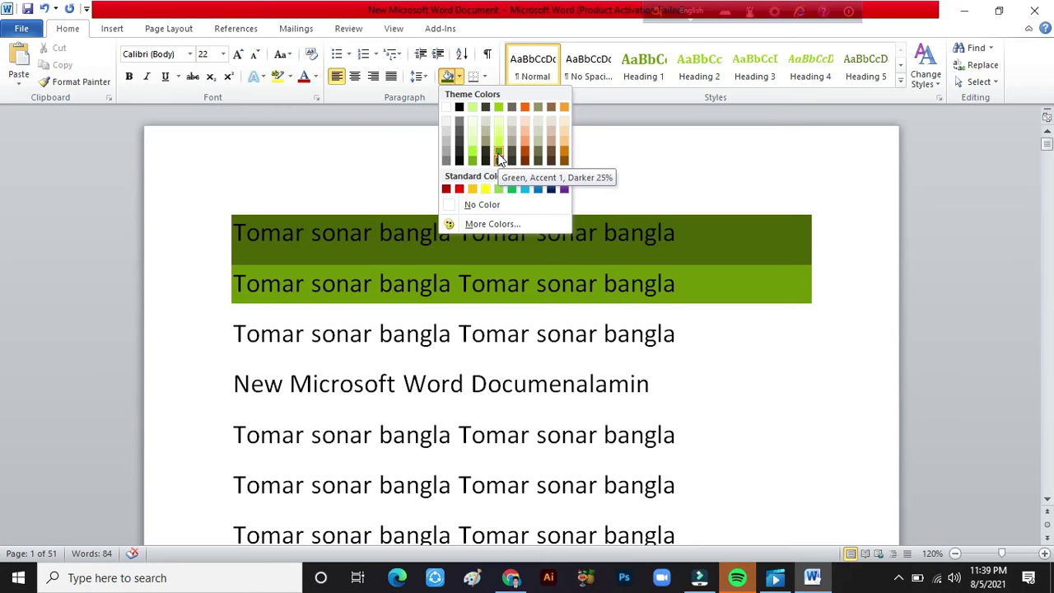
click(578, 241)
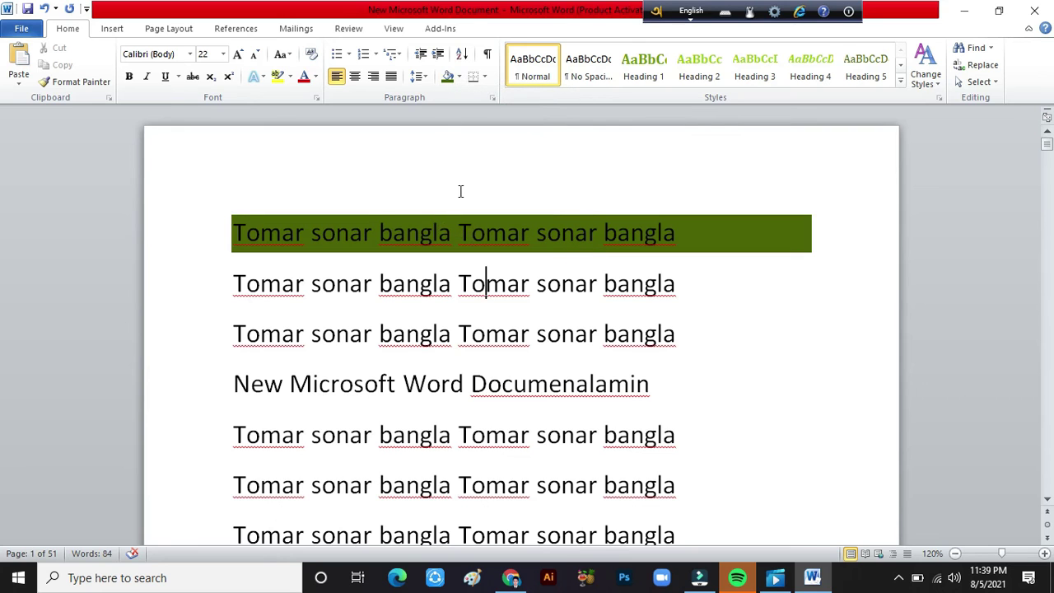
click(459, 76)
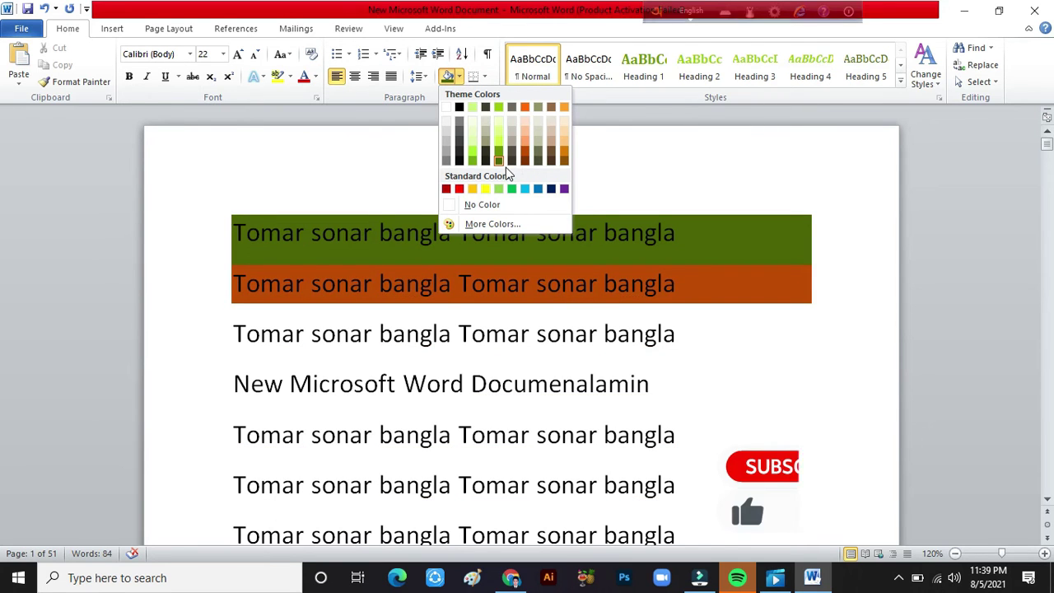
click(474, 224)
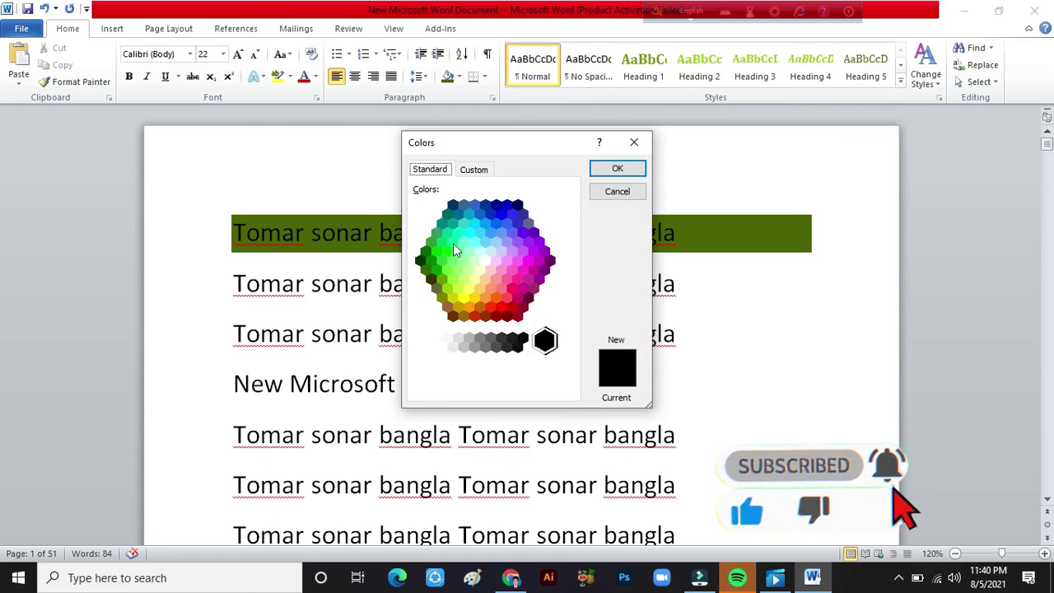
click(616, 171)
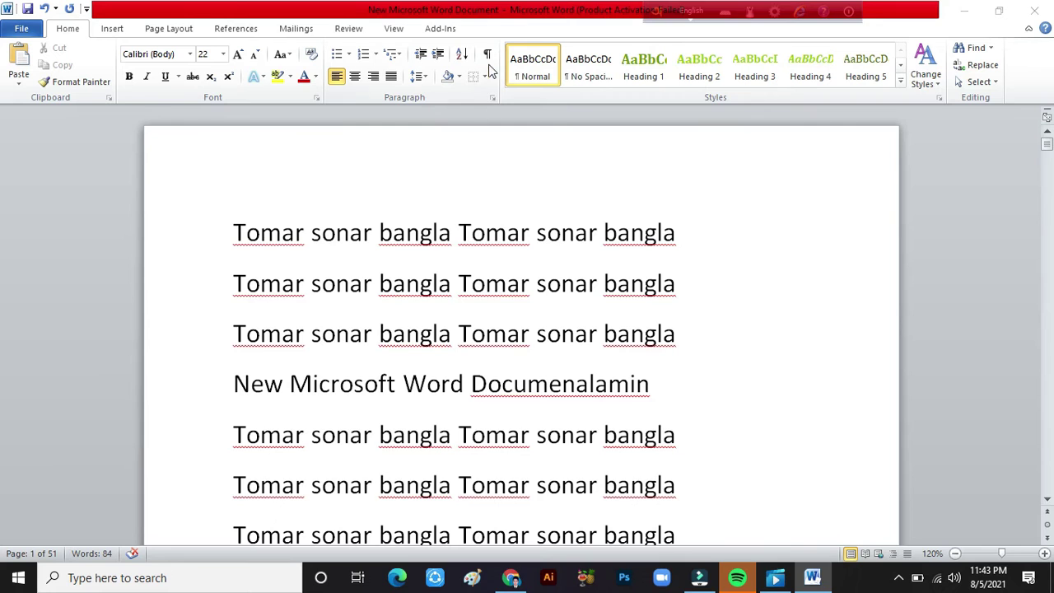
Step: Box the first line with bottom, top, left and right borders
click(485, 77)
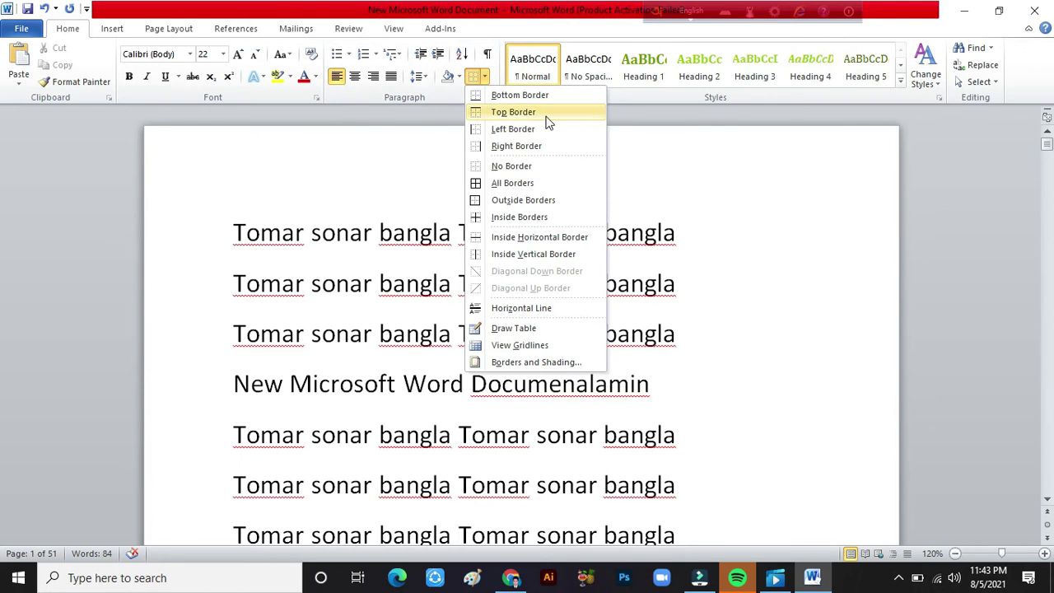
click(696, 315)
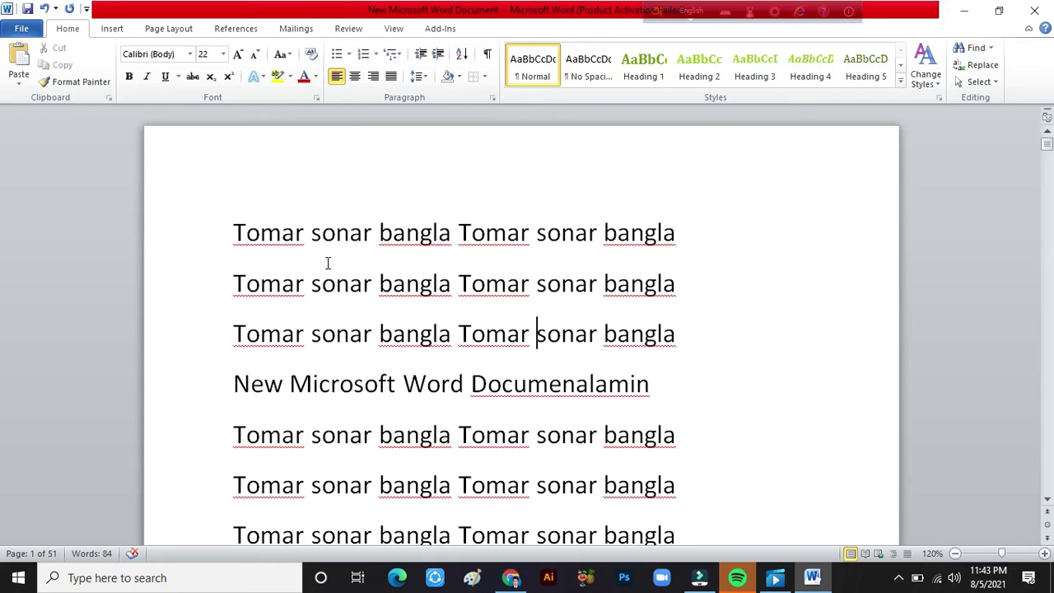
click(644, 233)
drag(233, 233, 658, 218)
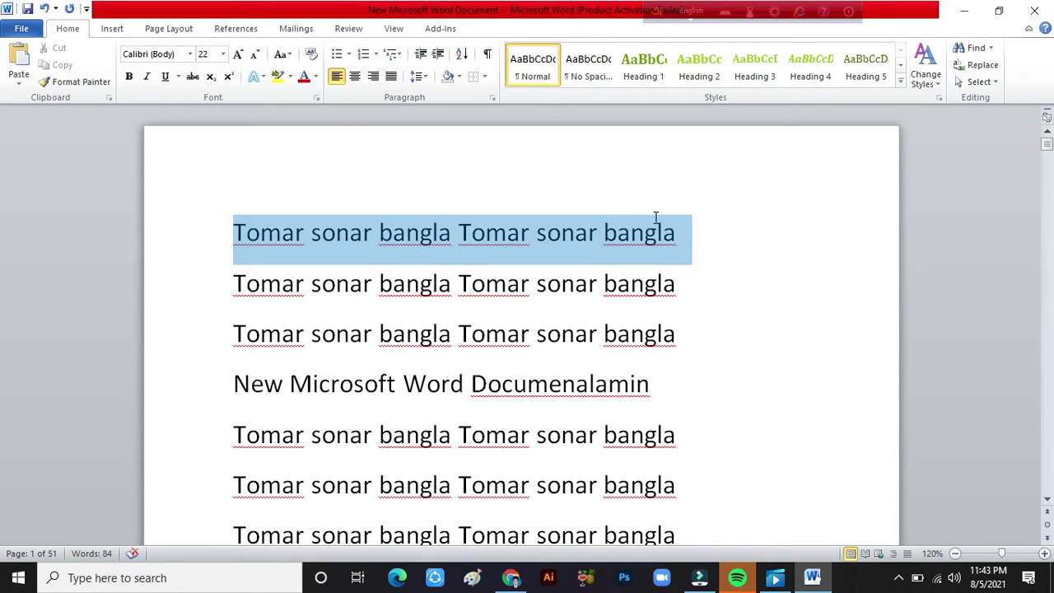
click(485, 76)
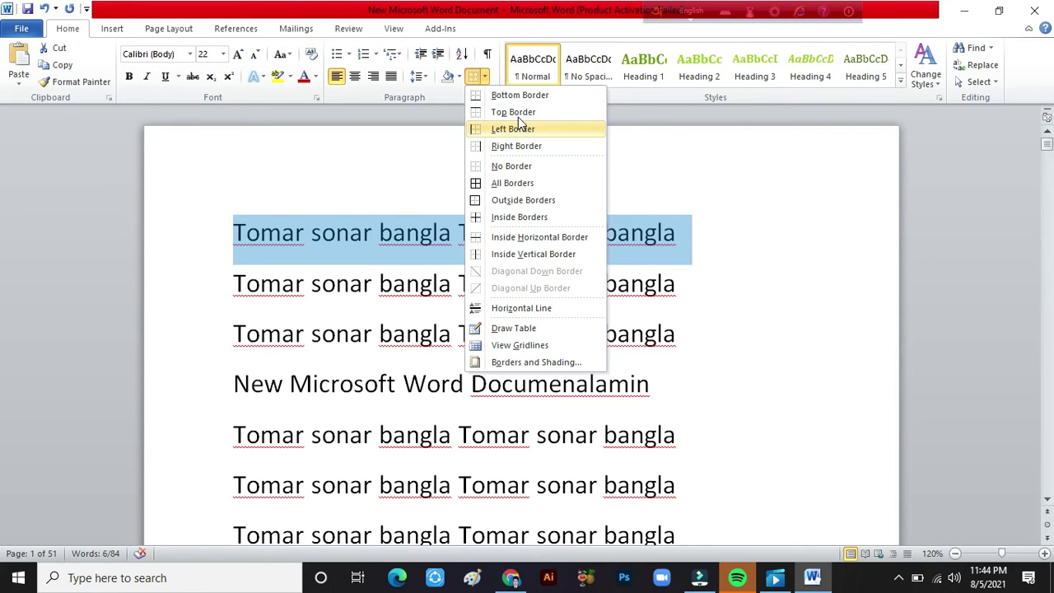
click(527, 95)
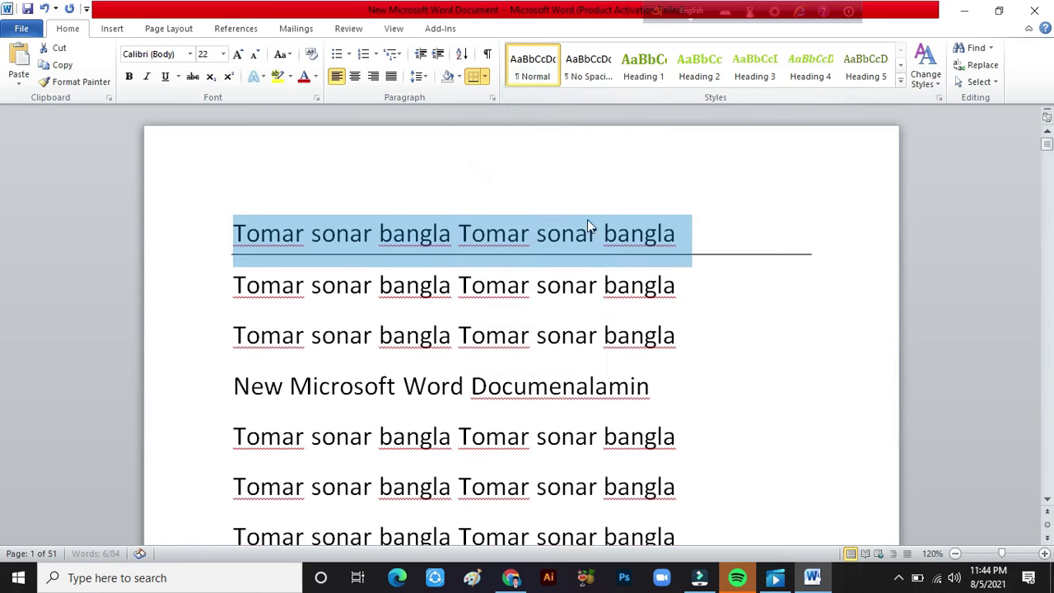
click(485, 78)
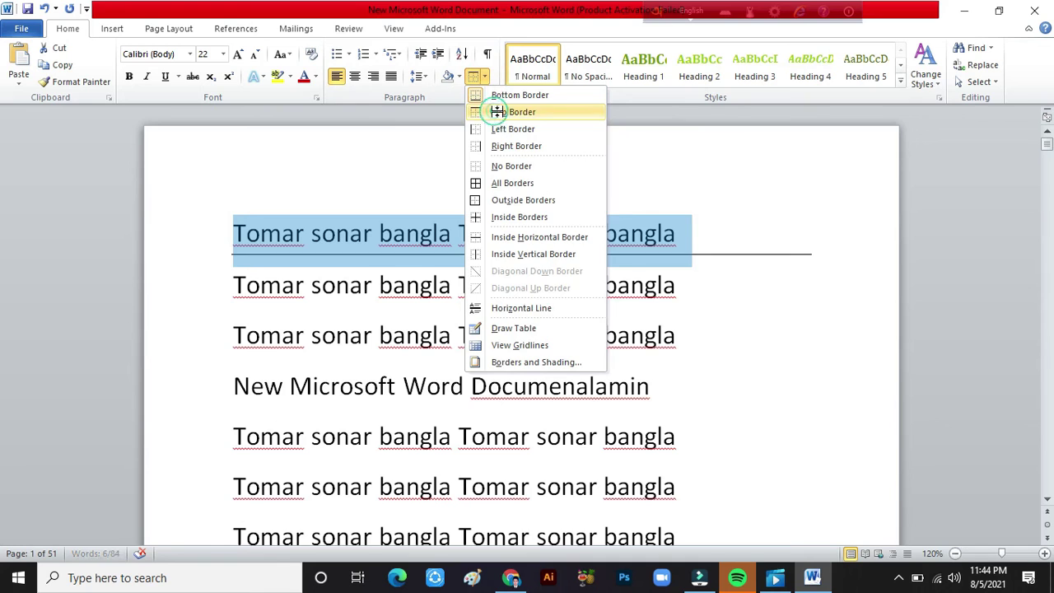
click(498, 115)
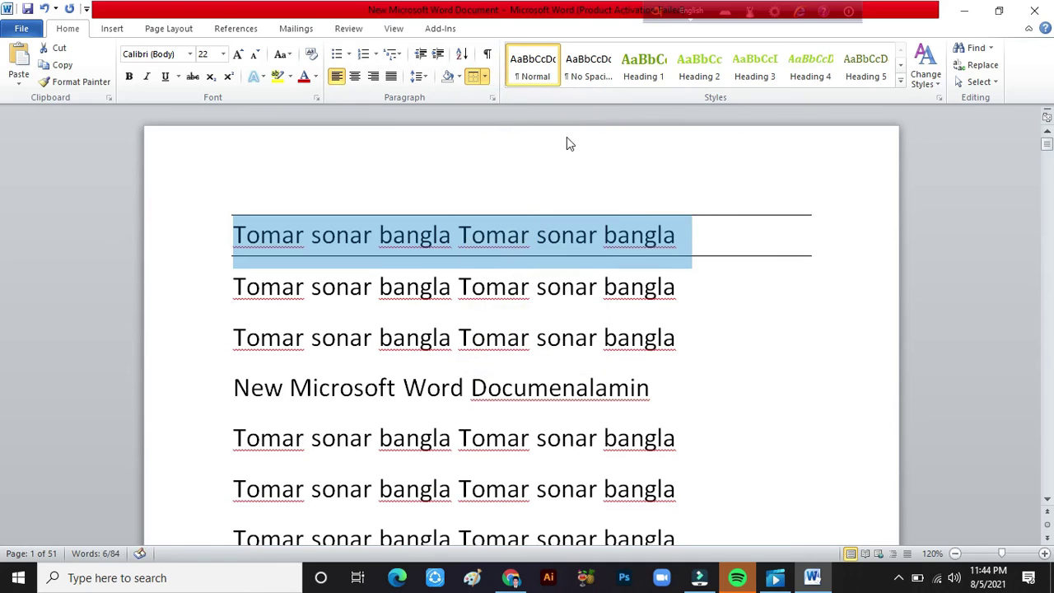
click(486, 79)
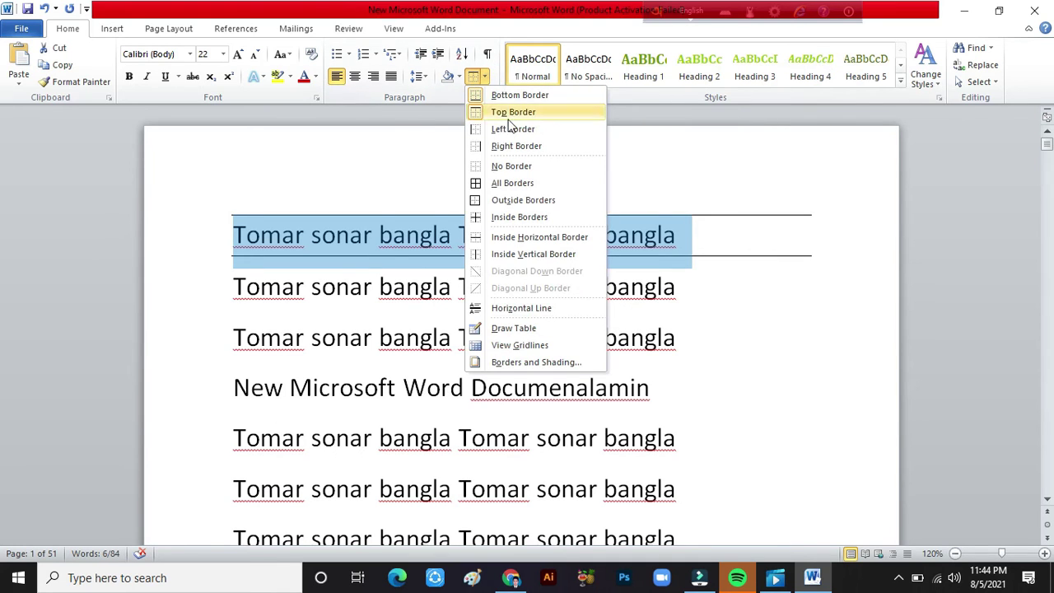
click(504, 129)
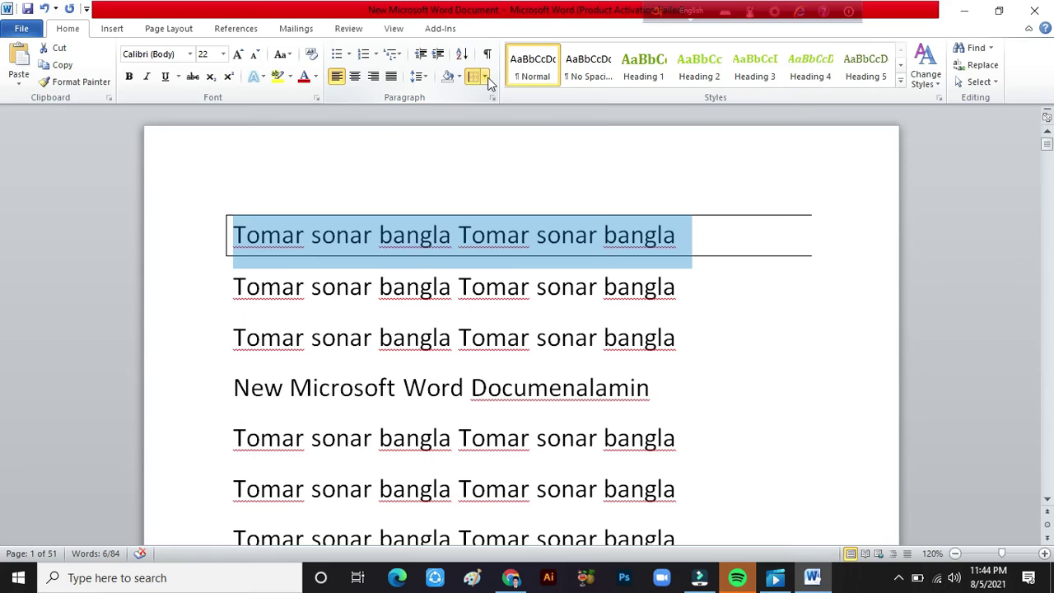
click(485, 77)
click(512, 148)
Step: Put a border box around the first two lines from the second line
click(521, 290)
click(437, 286)
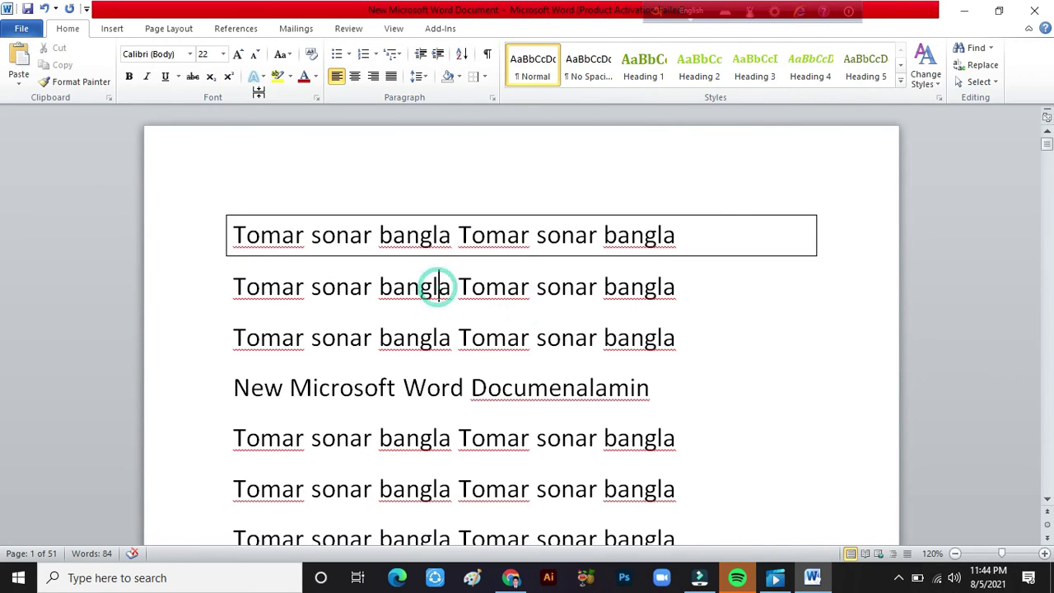
click(460, 78)
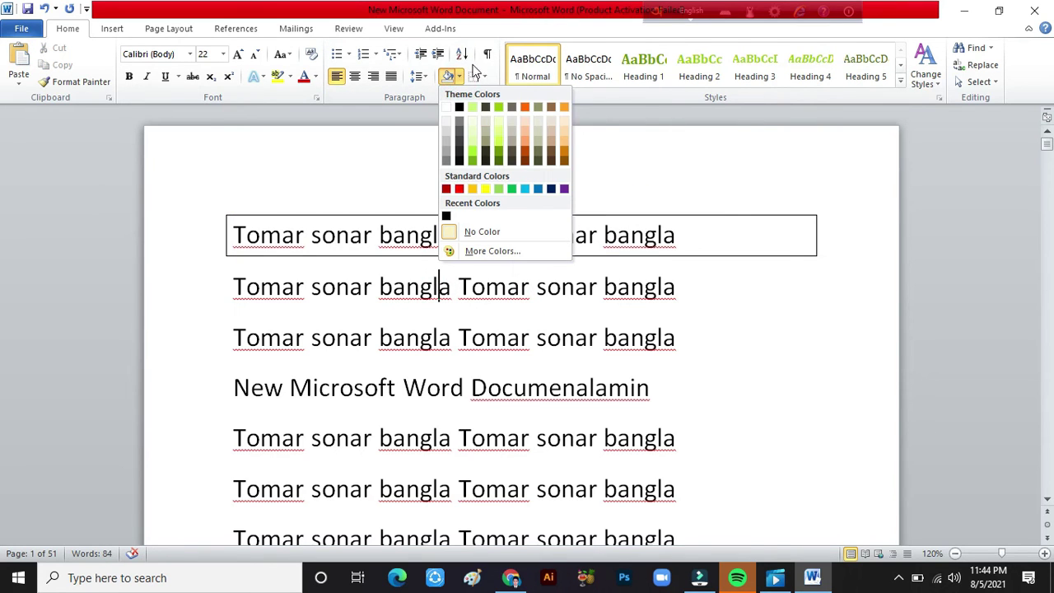
click(483, 77)
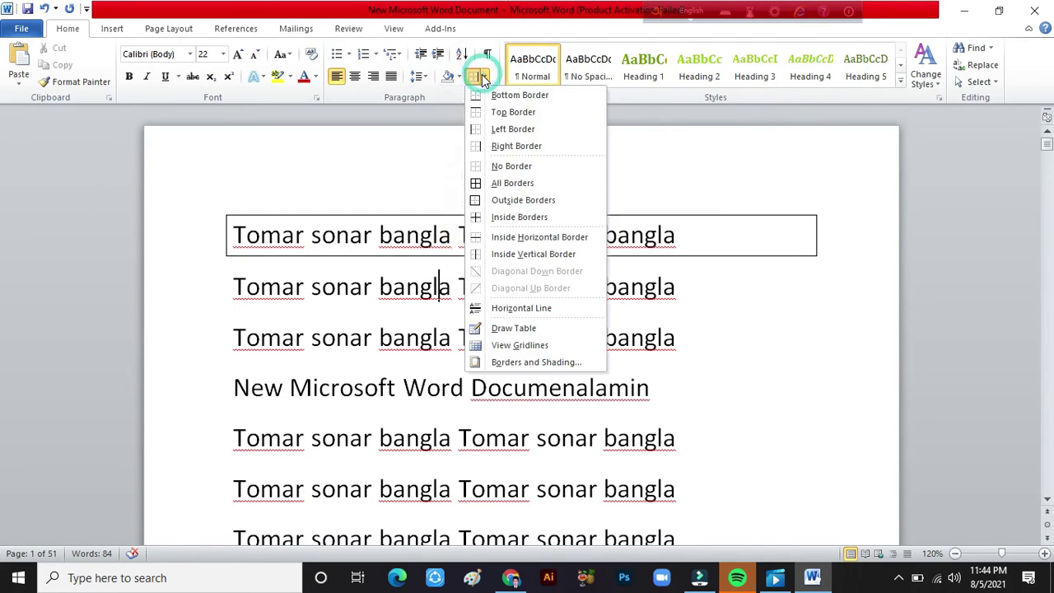
click(530, 183)
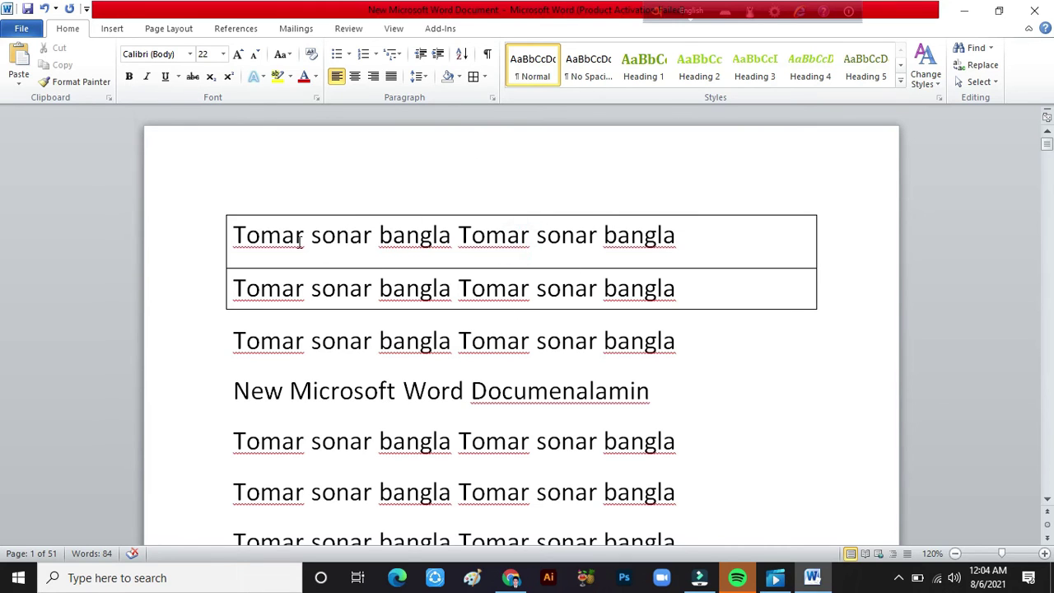
Step: Select the first two table lines and apply No Border to remove all borders
drag(234, 234, 693, 288)
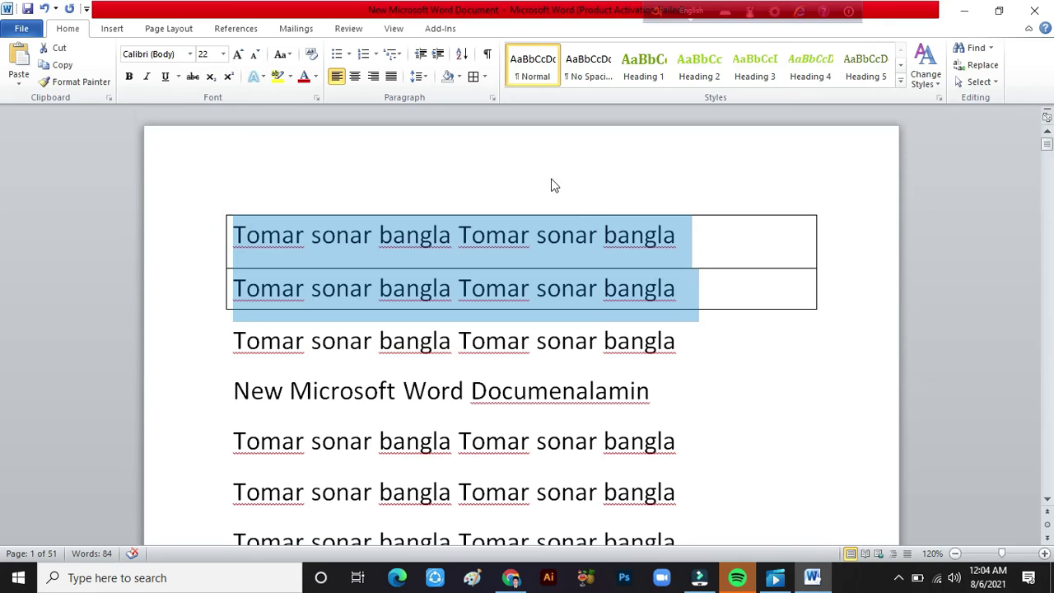
click(483, 77)
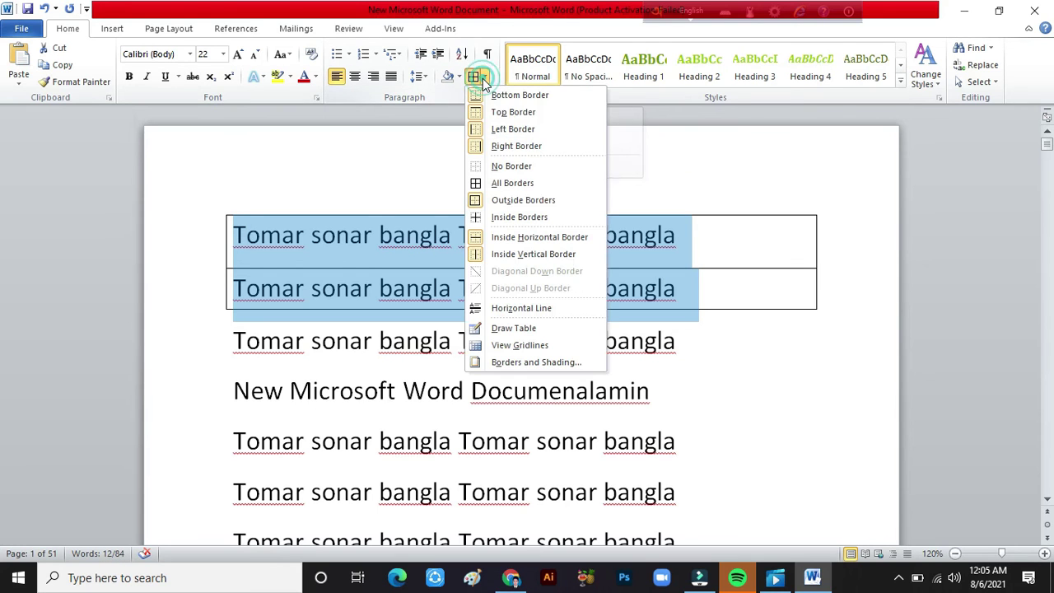
click(516, 167)
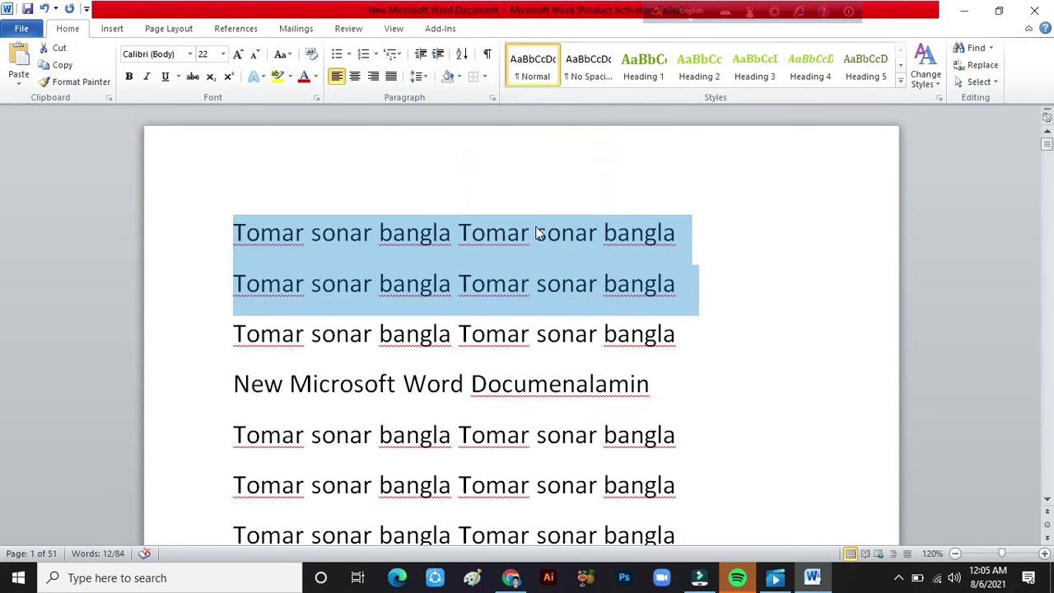
click(538, 263)
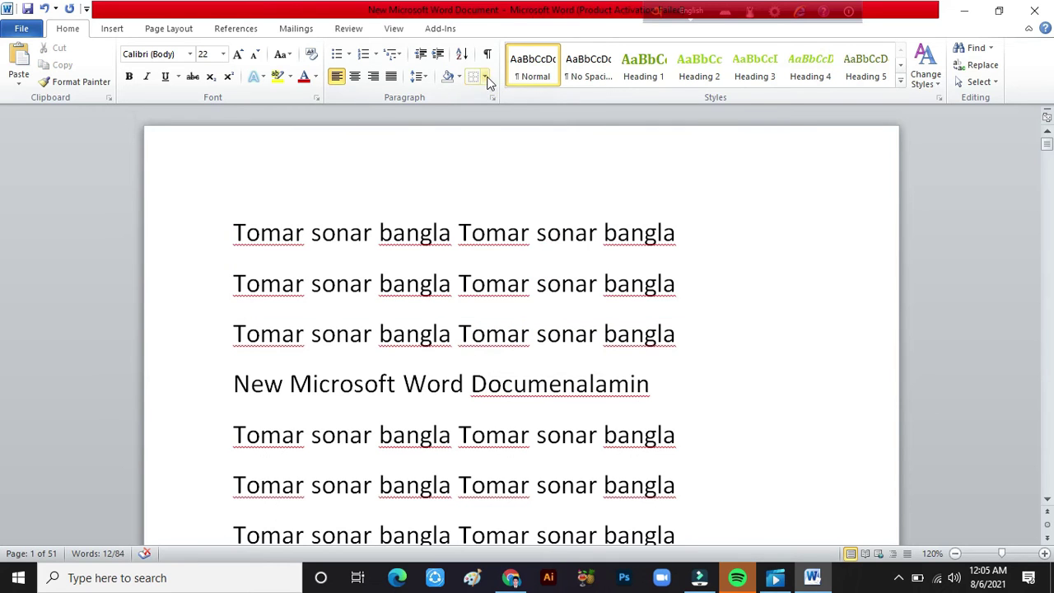
click(484, 77)
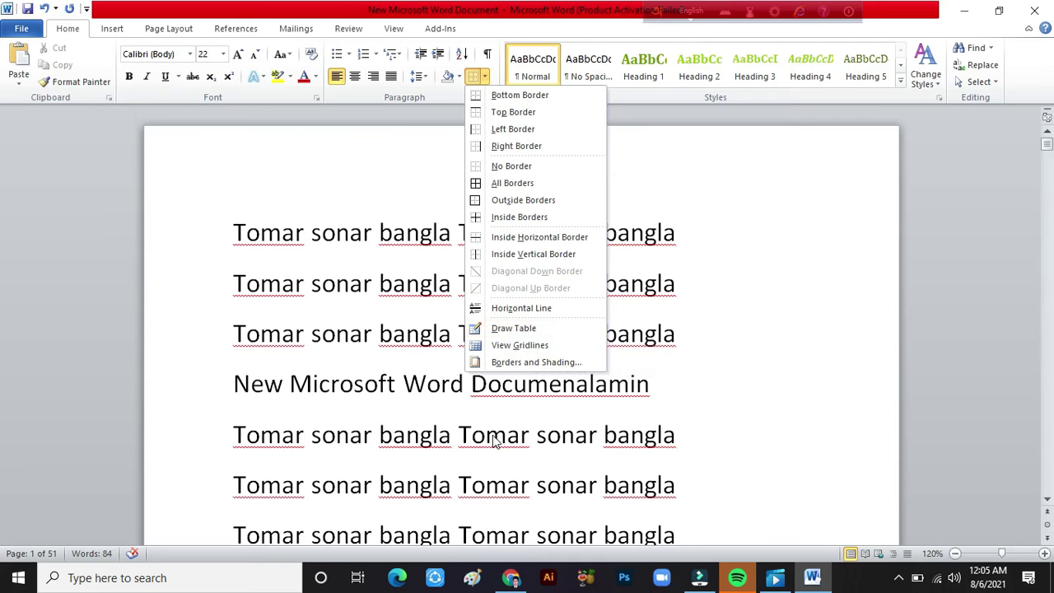
Step: Draw a one-row table on page 2 with three column dividers, giving four columns
scroll(493, 437, down, 5)
scroll(485, 427, down, 5)
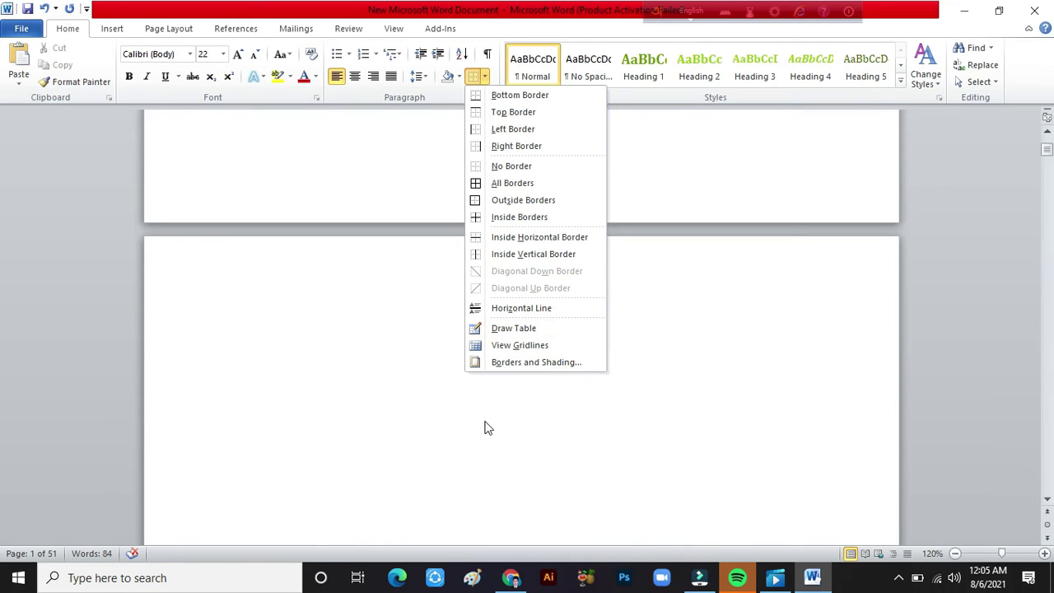
click(261, 311)
click(484, 76)
click(513, 329)
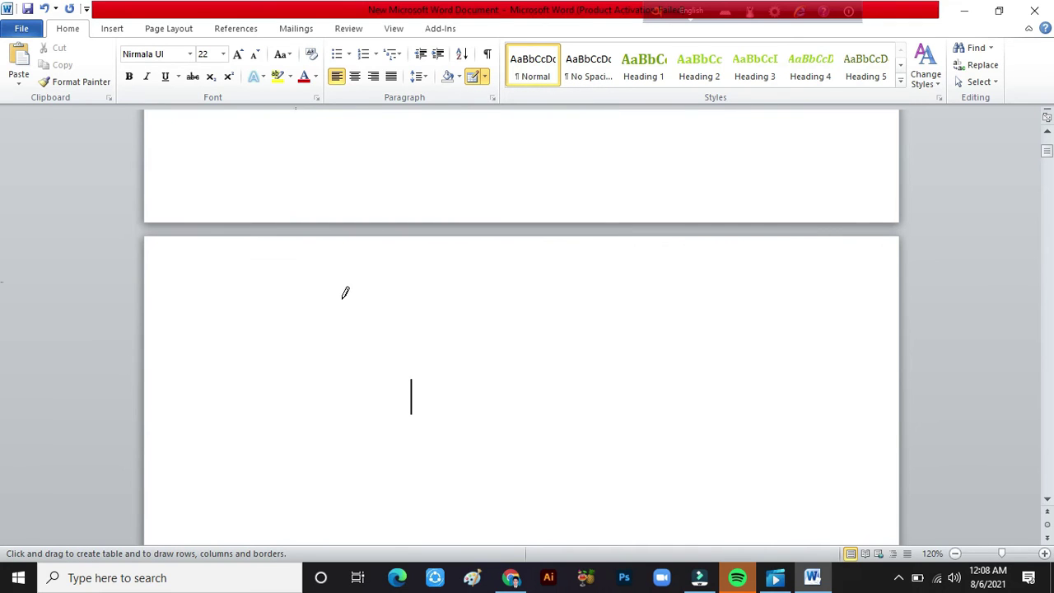
mouse_move(190, 304)
mouse_down()
mouse_move(882, 334)
mouse_move(873, 377)
mouse_up()
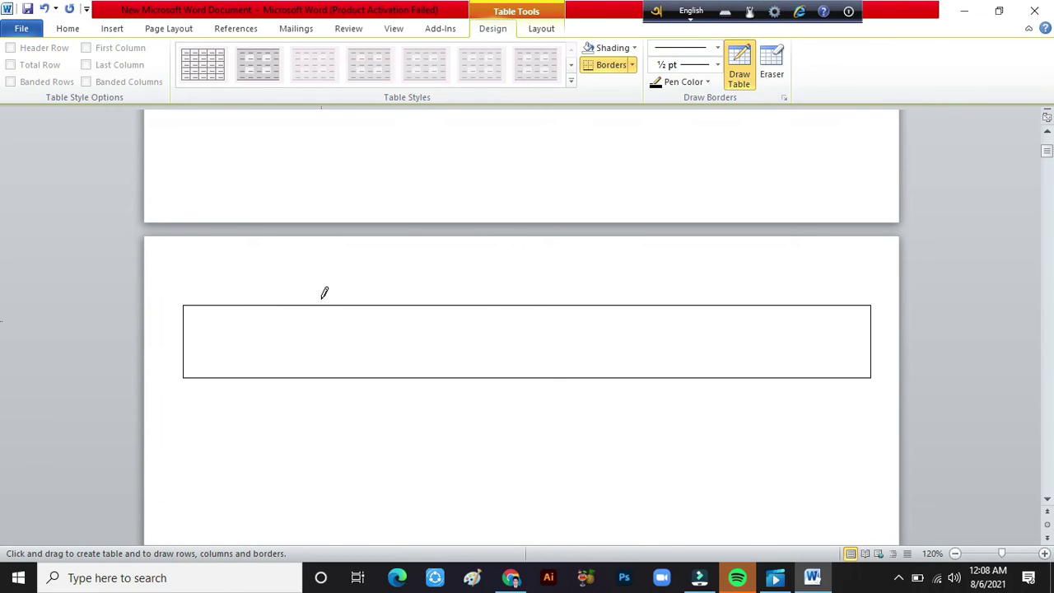
drag(307, 305, 302, 372)
drag(491, 305, 494, 374)
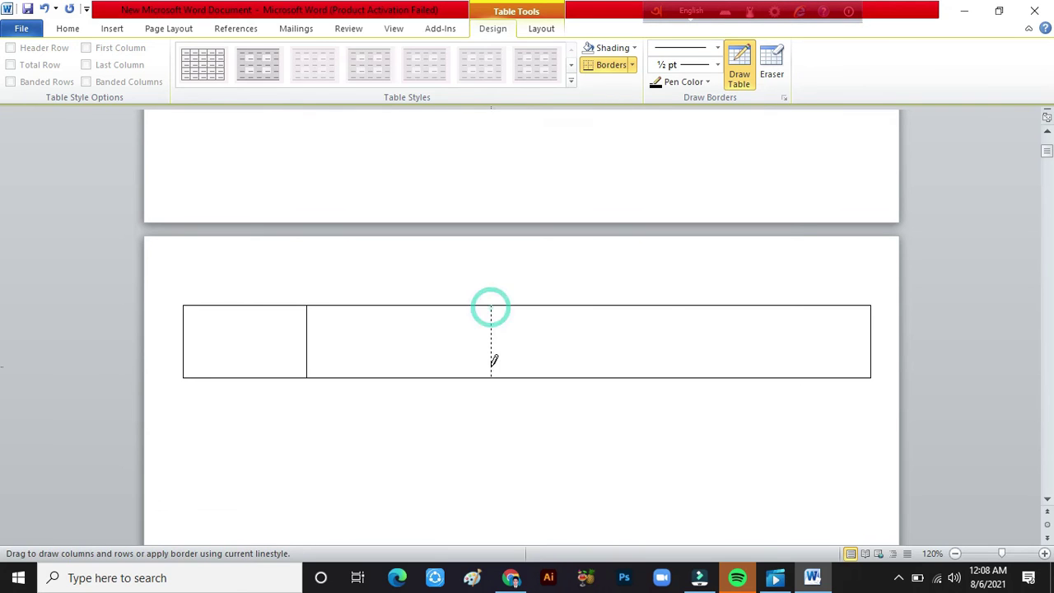
drag(672, 303, 675, 378)
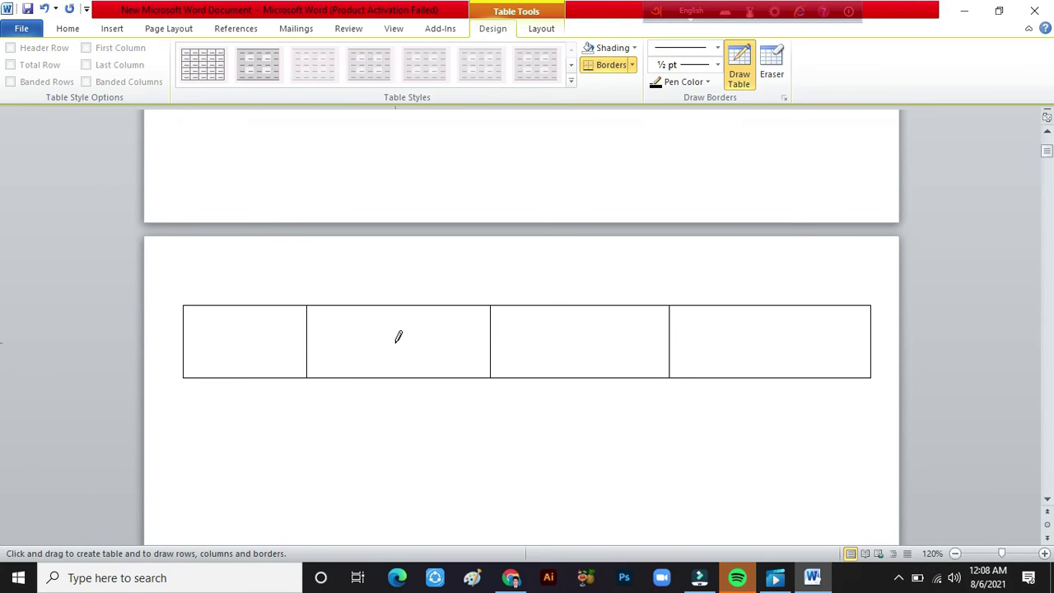
Step: Select the drawn table and apply No Border to strip all its borders
key(Escape)
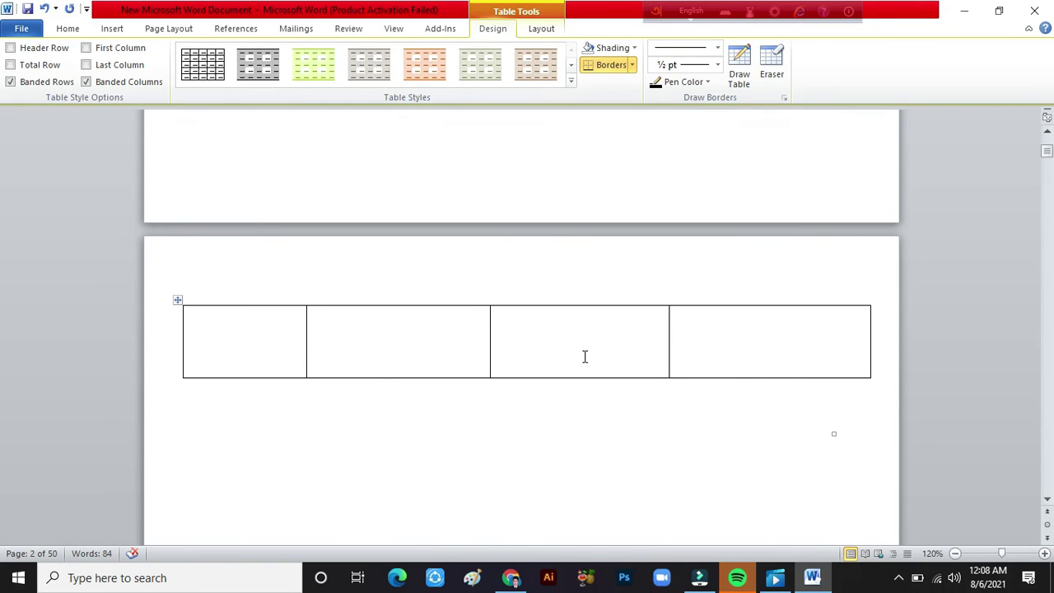
click(177, 303)
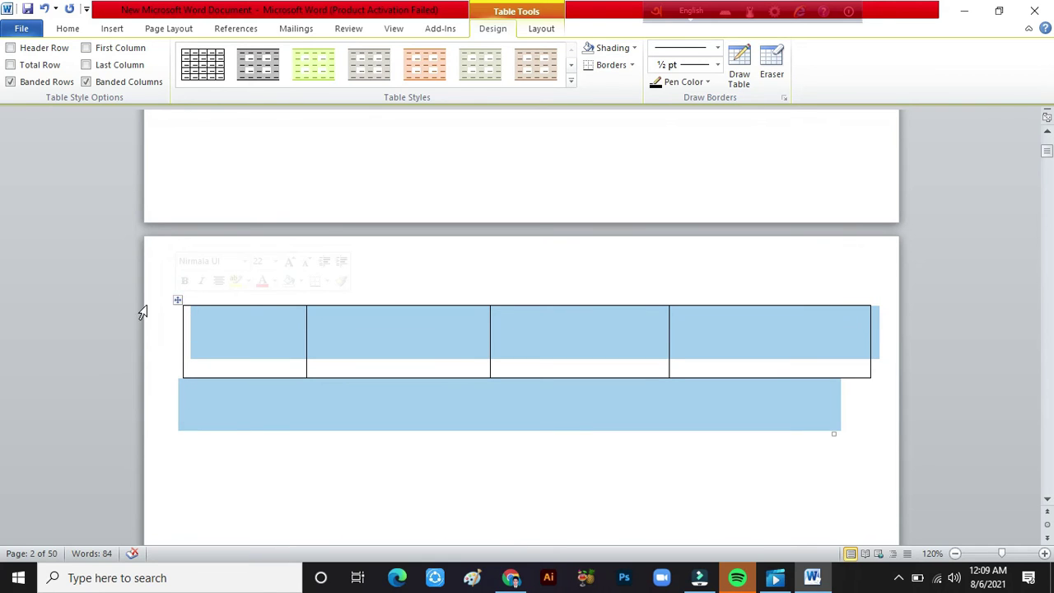
click(66, 31)
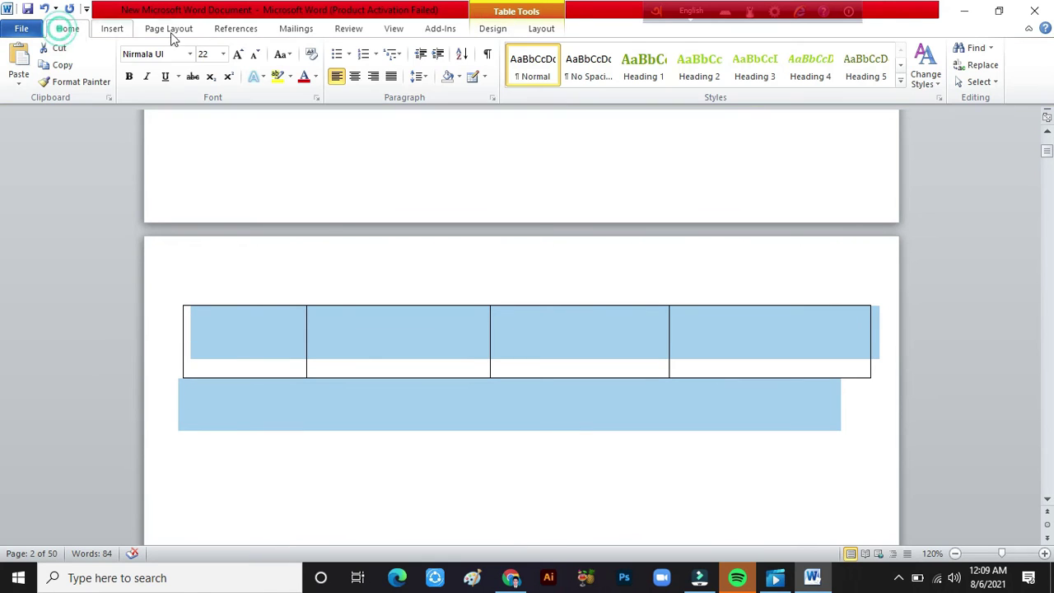
click(483, 77)
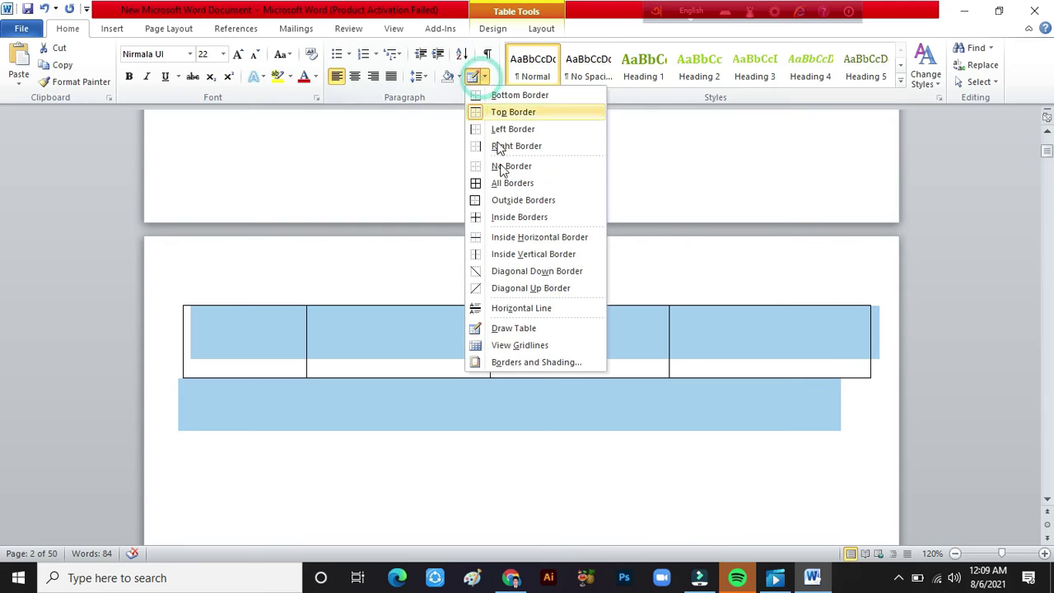
click(499, 168)
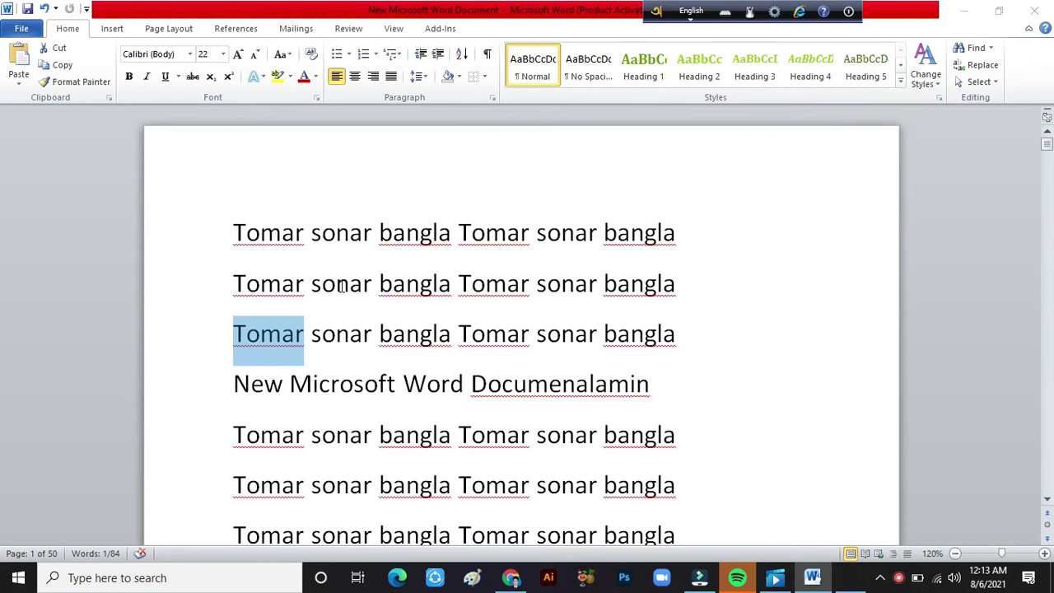
click(351, 284)
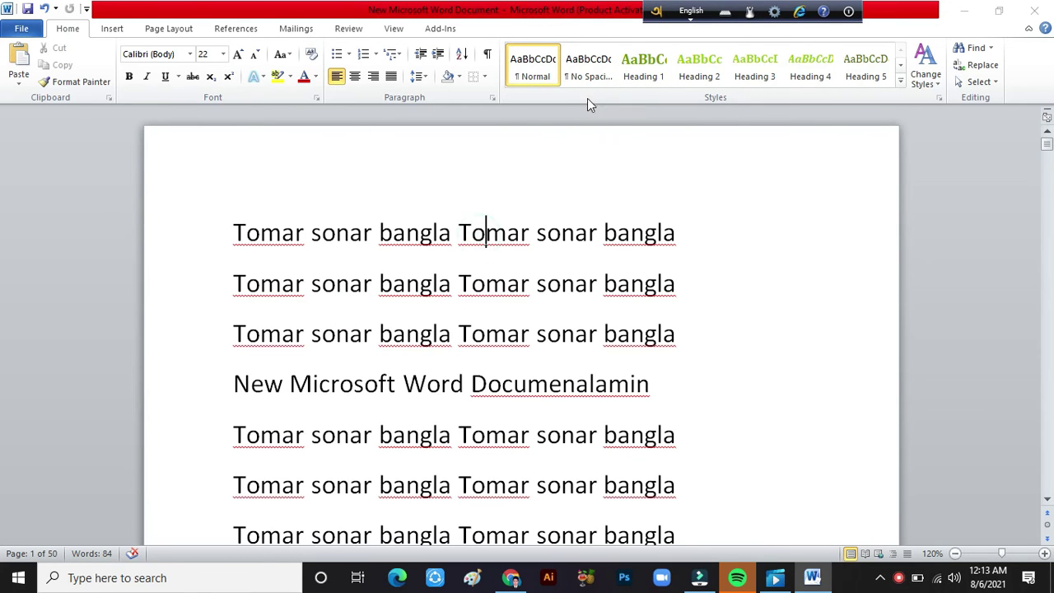
Step: Try No Spacing and Heading 1 through Heading 5 on the first line, leaving it as Heading 5
click(587, 73)
click(634, 70)
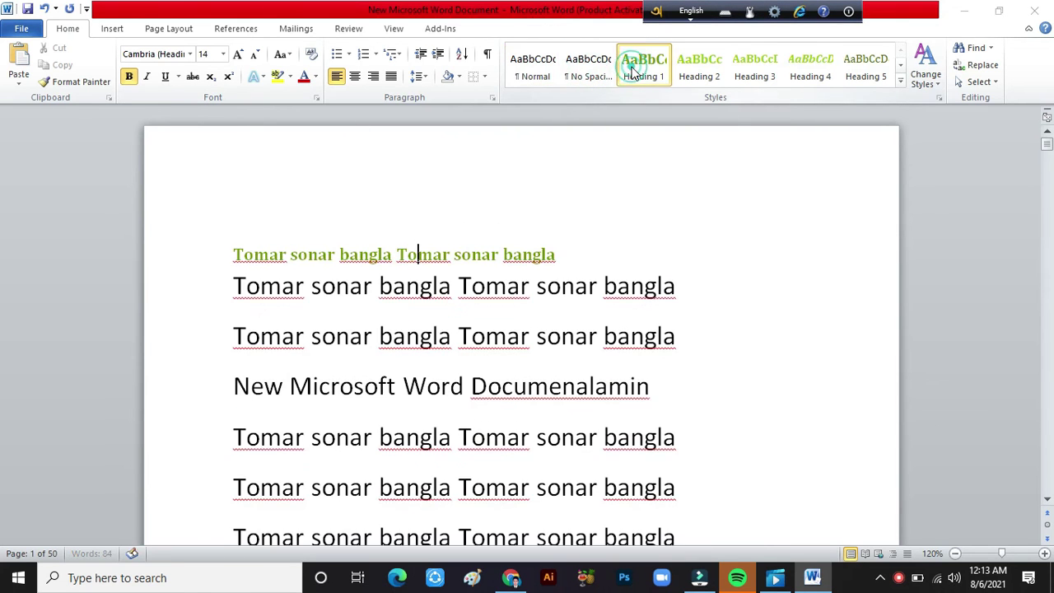
click(699, 70)
click(751, 79)
click(807, 73)
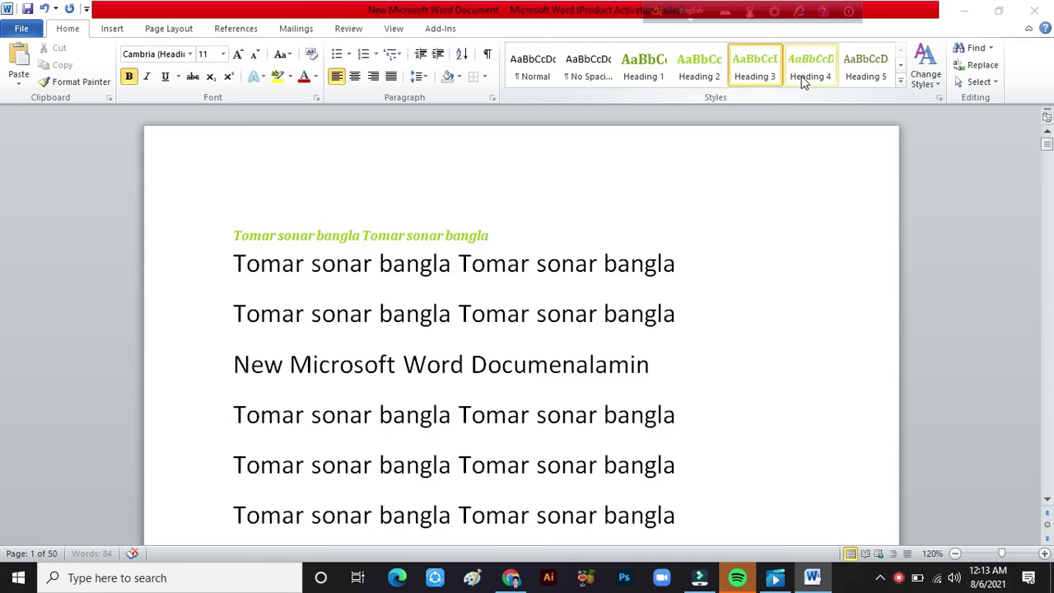
click(864, 73)
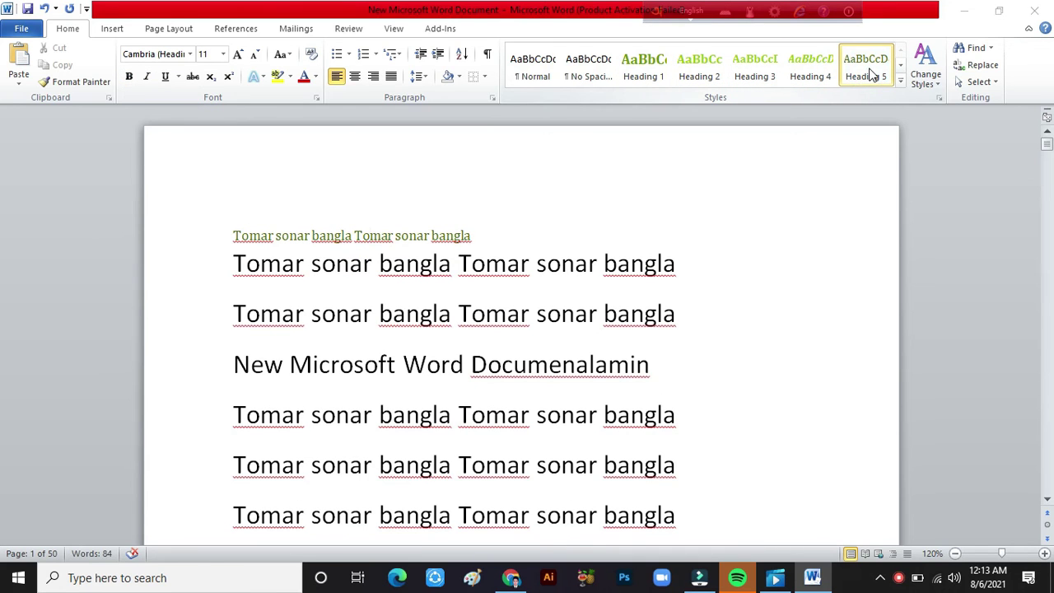
click(939, 85)
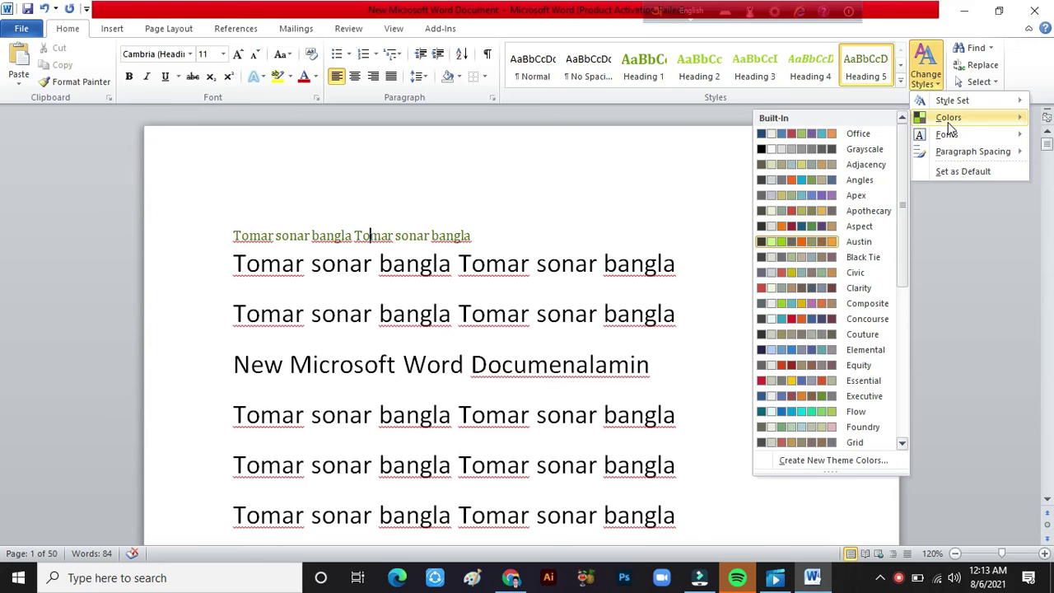
mouse_move(971, 152)
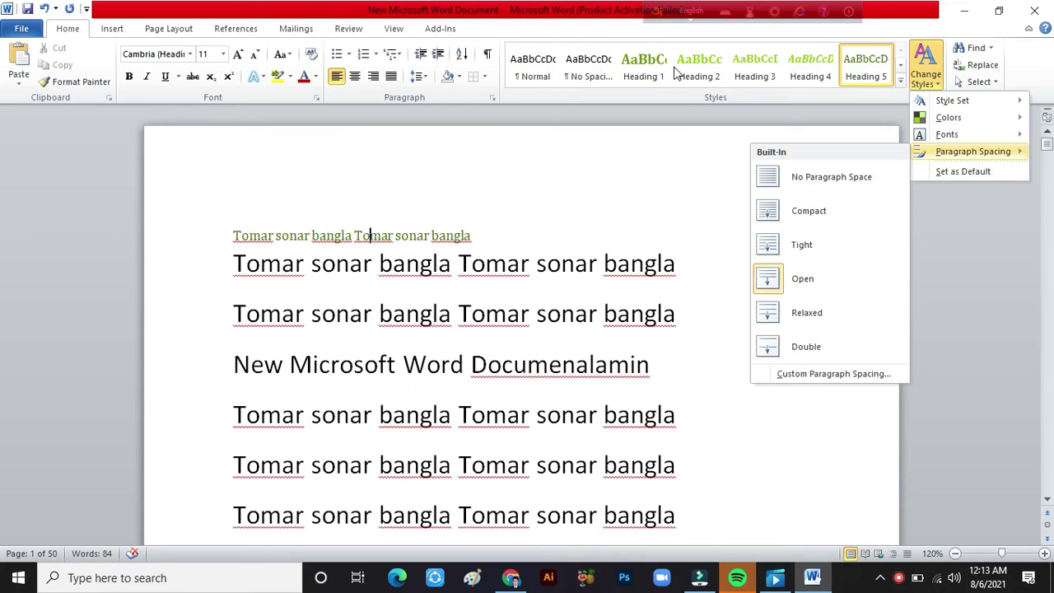
click(518, 201)
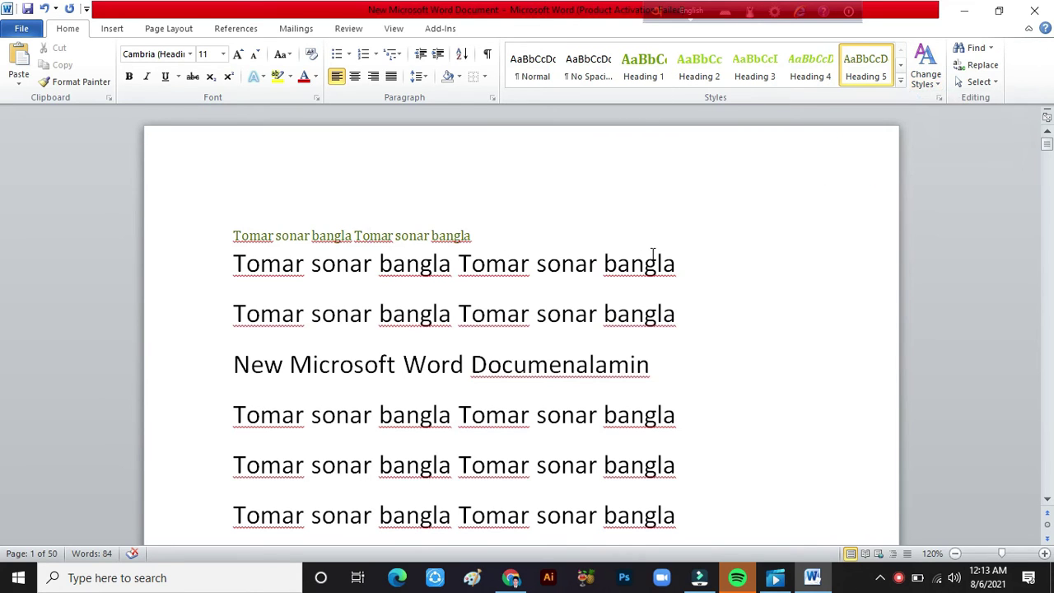
drag(493, 238, 64, 236)
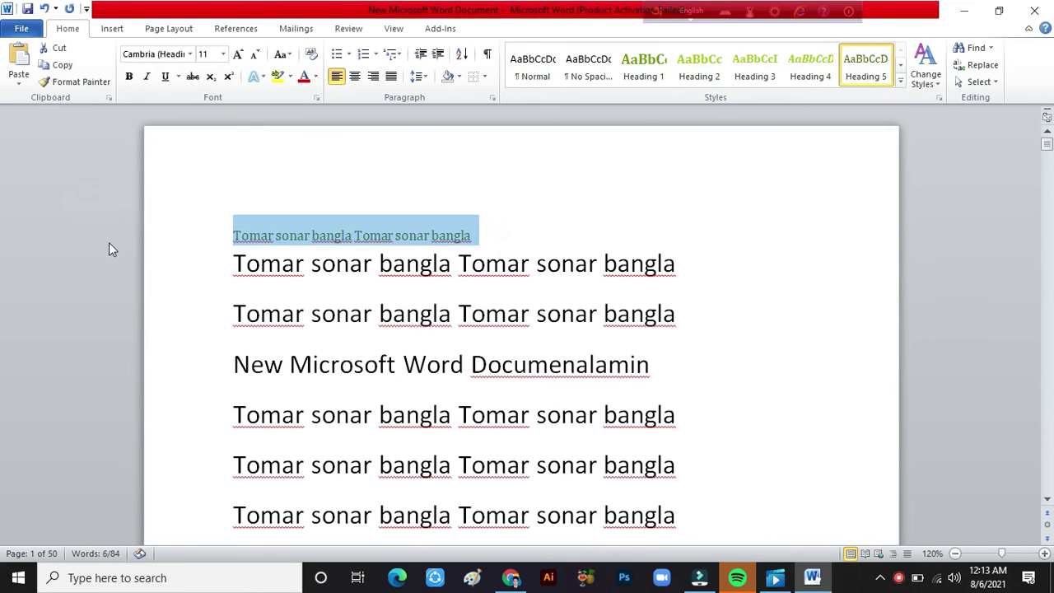
Step: Delete the Heading 5 line, highlight the Tomar matches, then clear the search and close the pane
key(Delete)
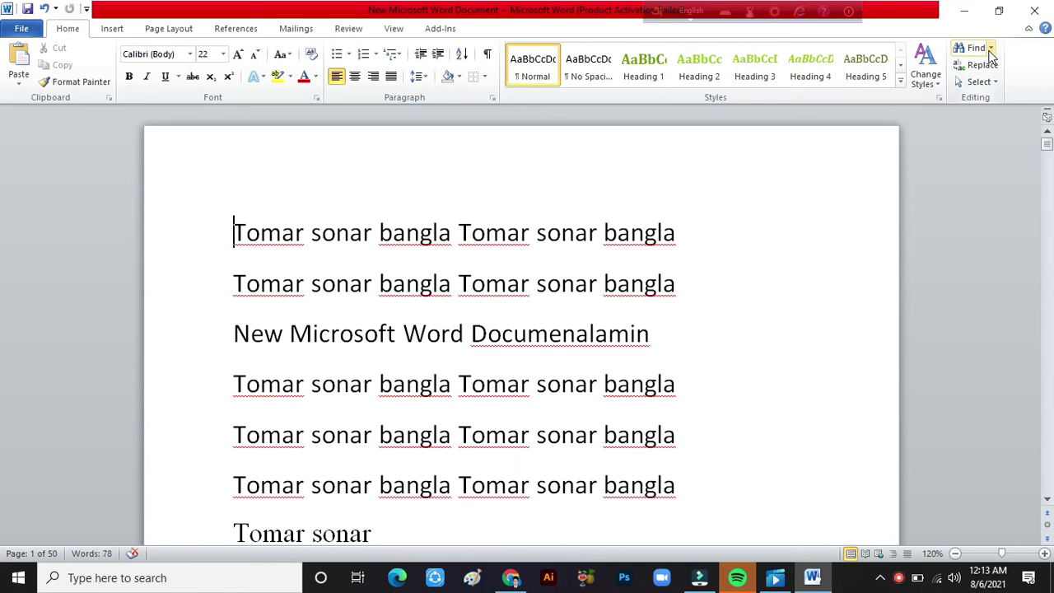
click(987, 51)
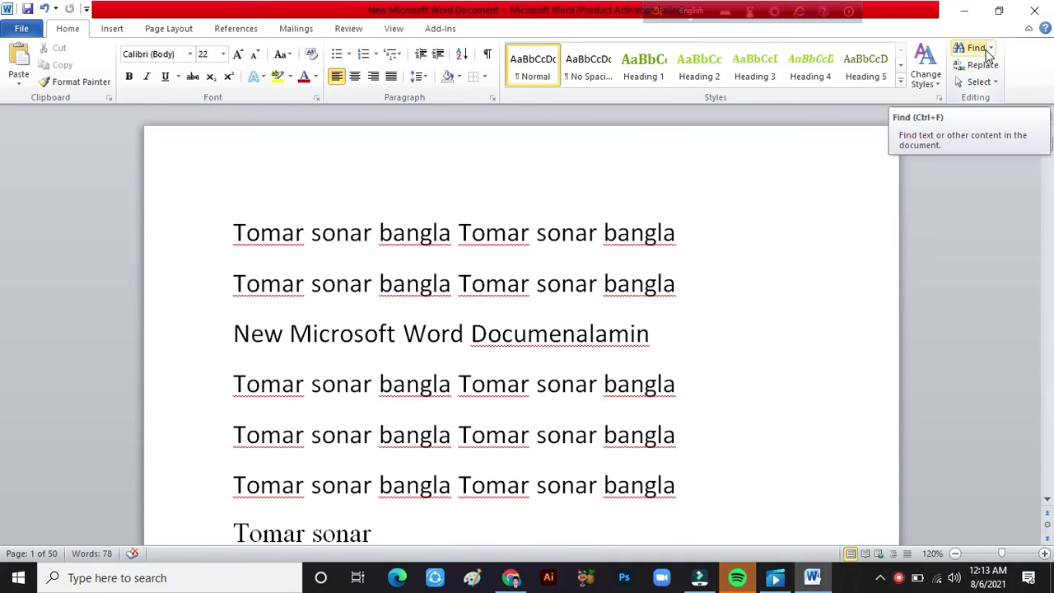
click(987, 51)
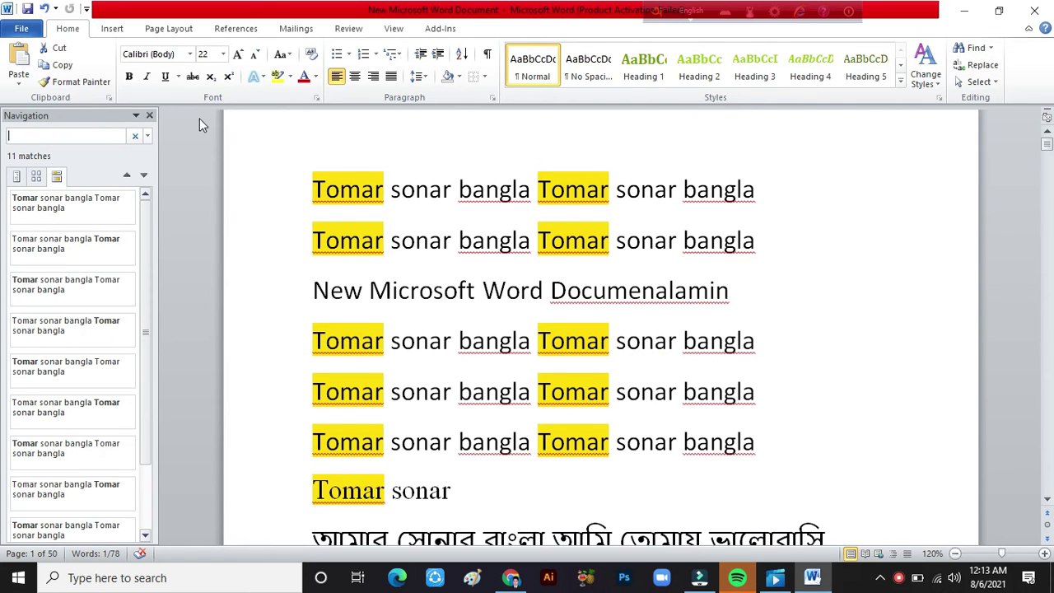
key(Escape)
click(150, 117)
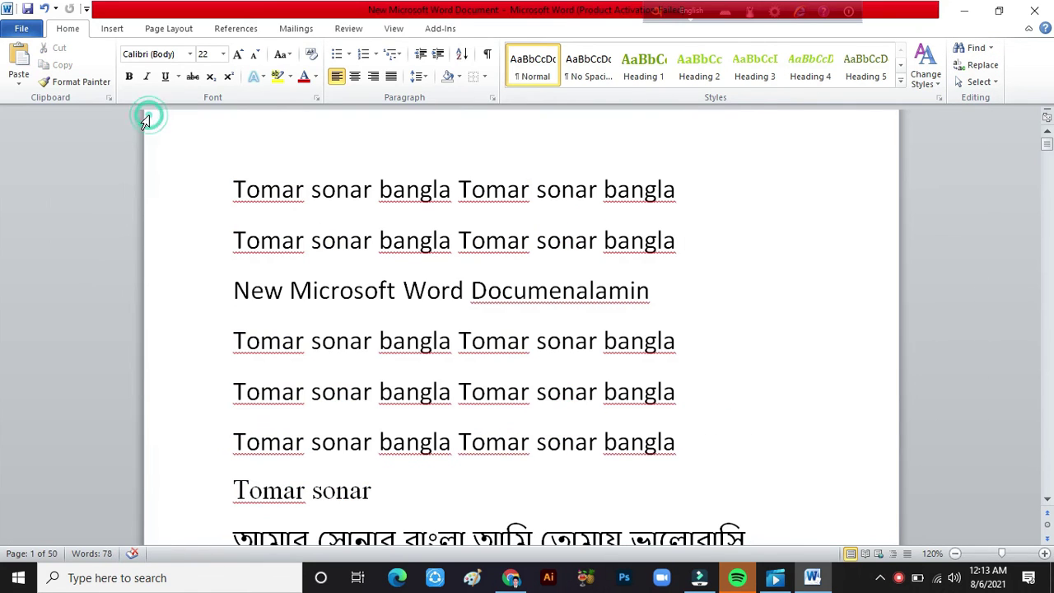
Step: Reopen the Navigation search and start a new search term with 'o'
click(975, 49)
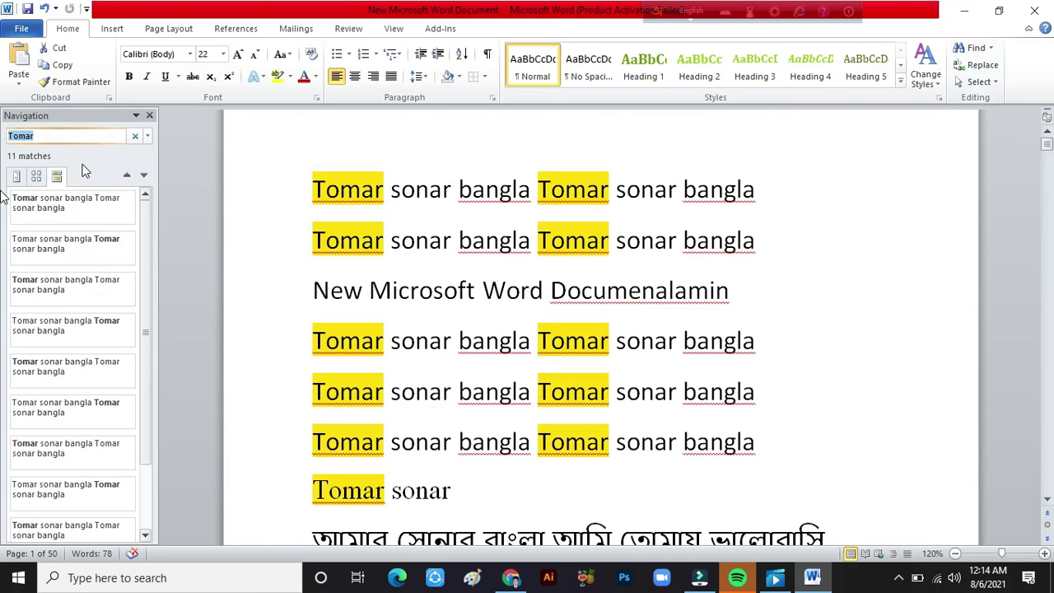
click(62, 136)
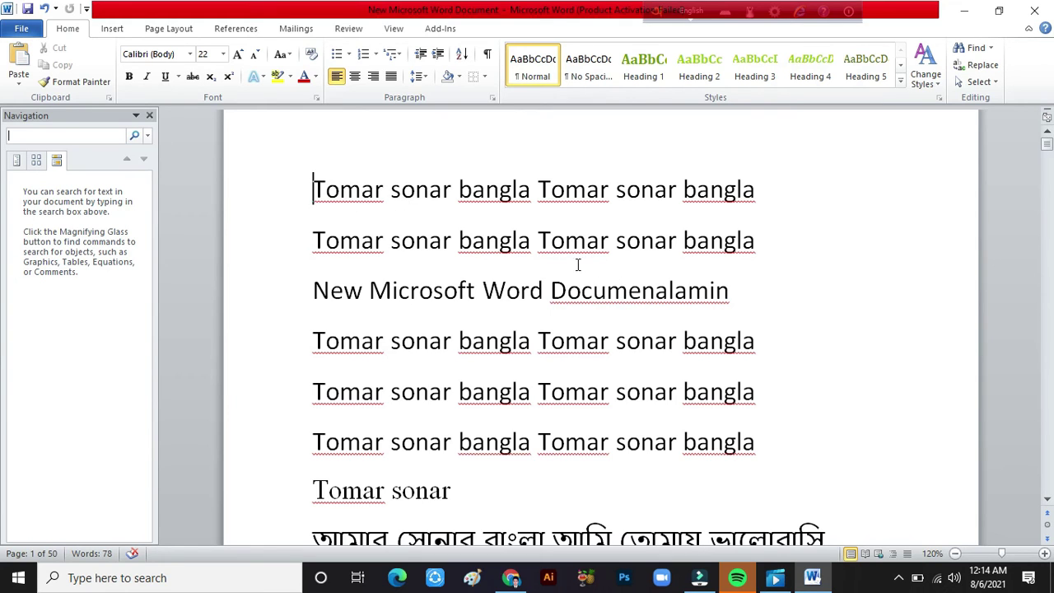
drag(611, 241, 538, 241)
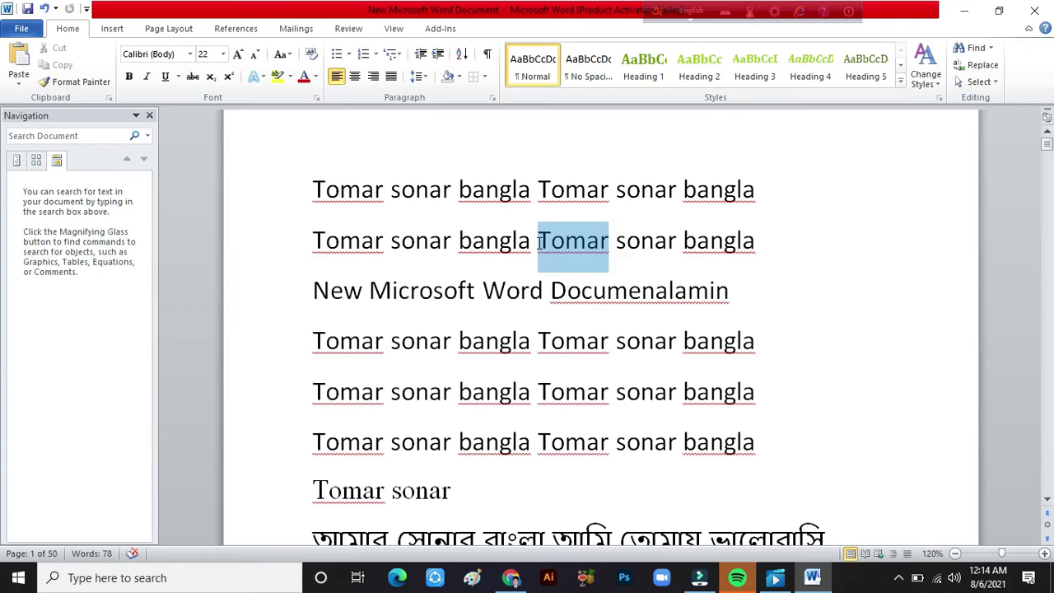
click(51, 135)
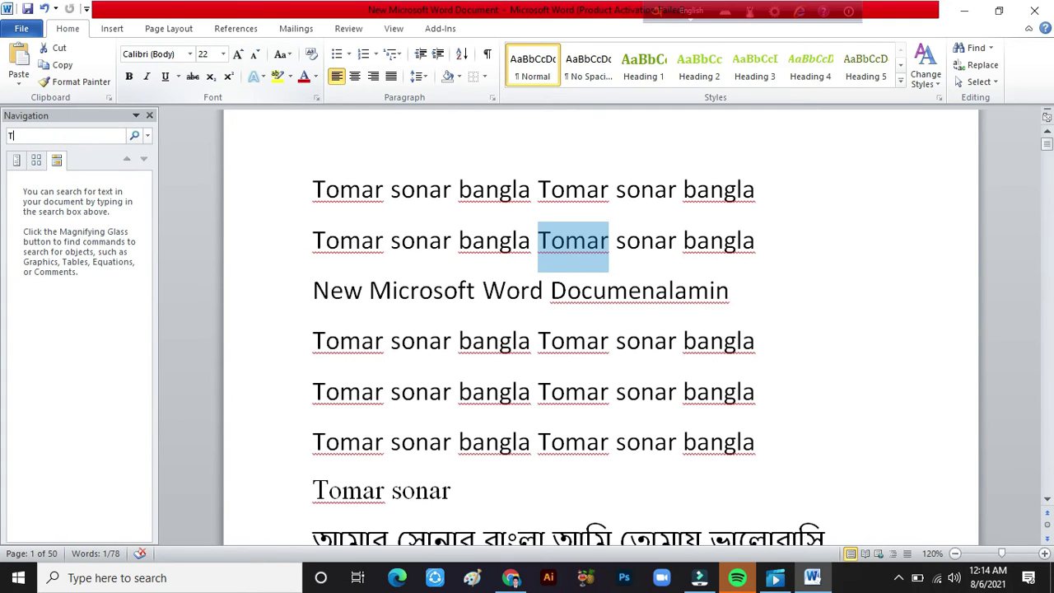
text(omar)
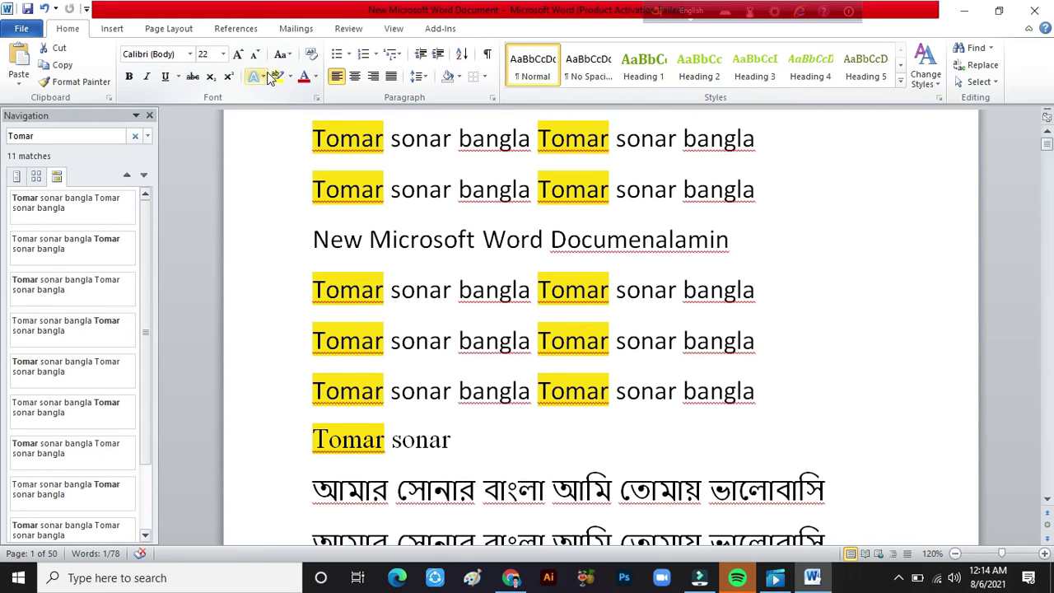
scroll(570, 253, down, 5)
scroll(543, 251, up, 4)
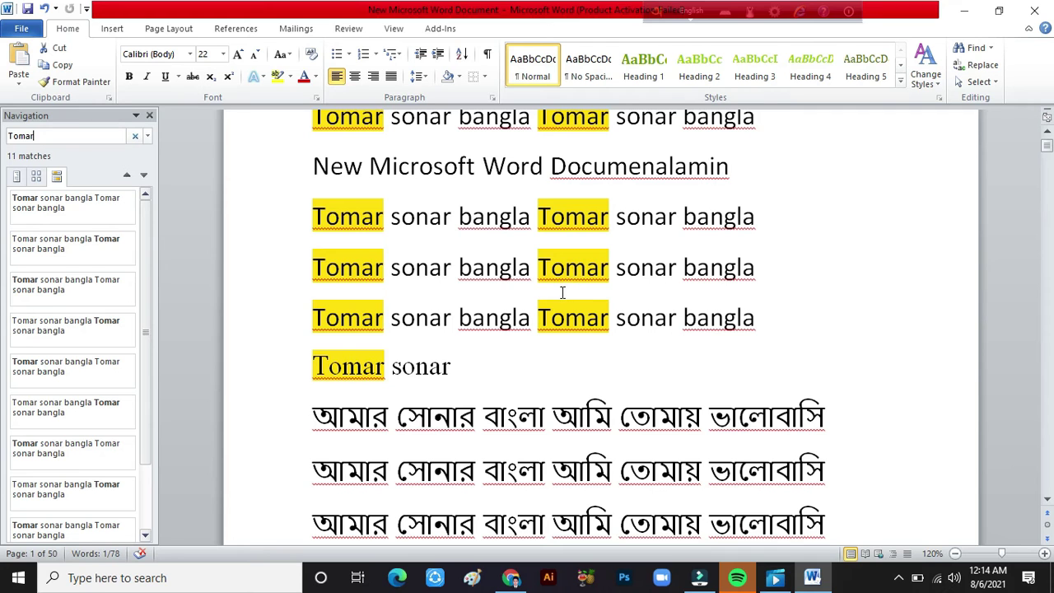
click(151, 115)
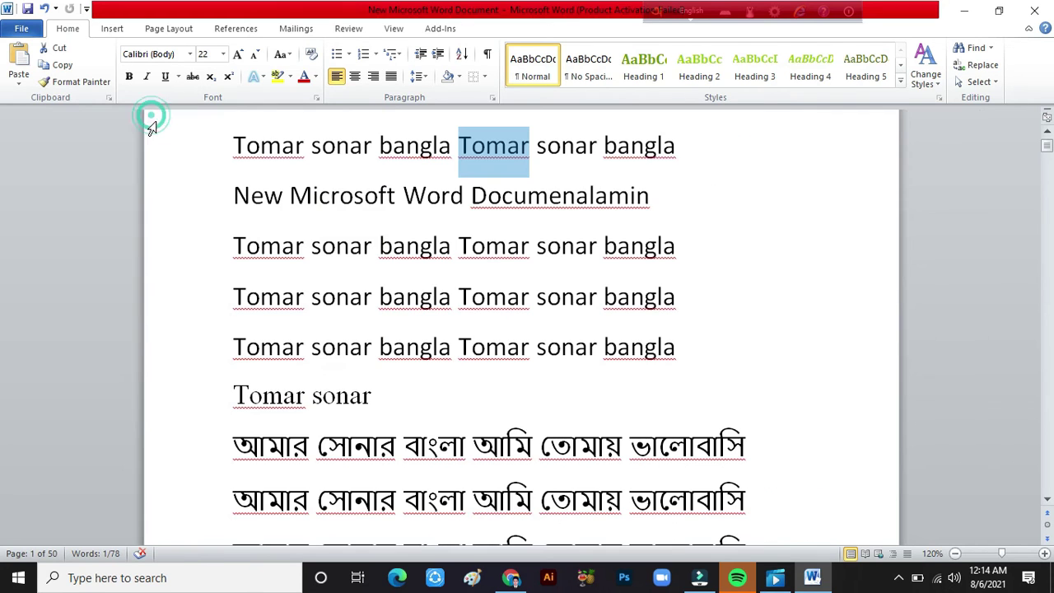
click(991, 50)
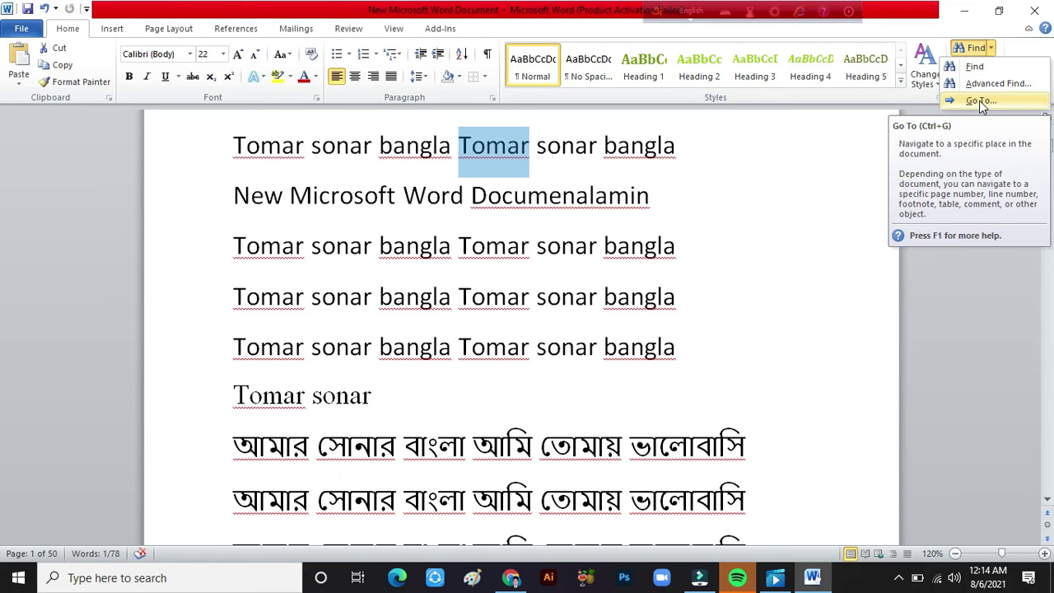
click(977, 101)
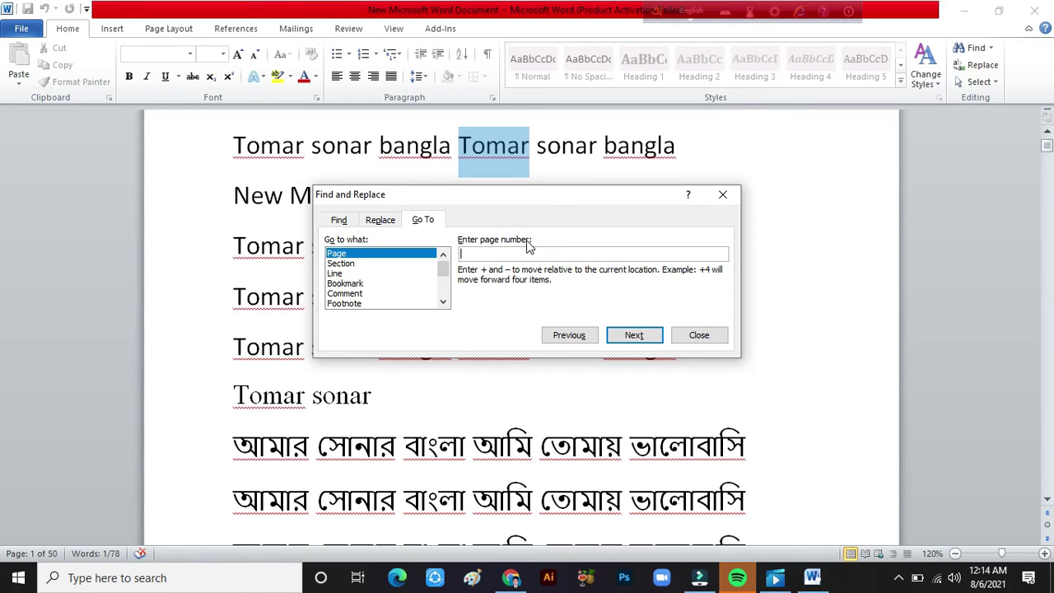
click(723, 195)
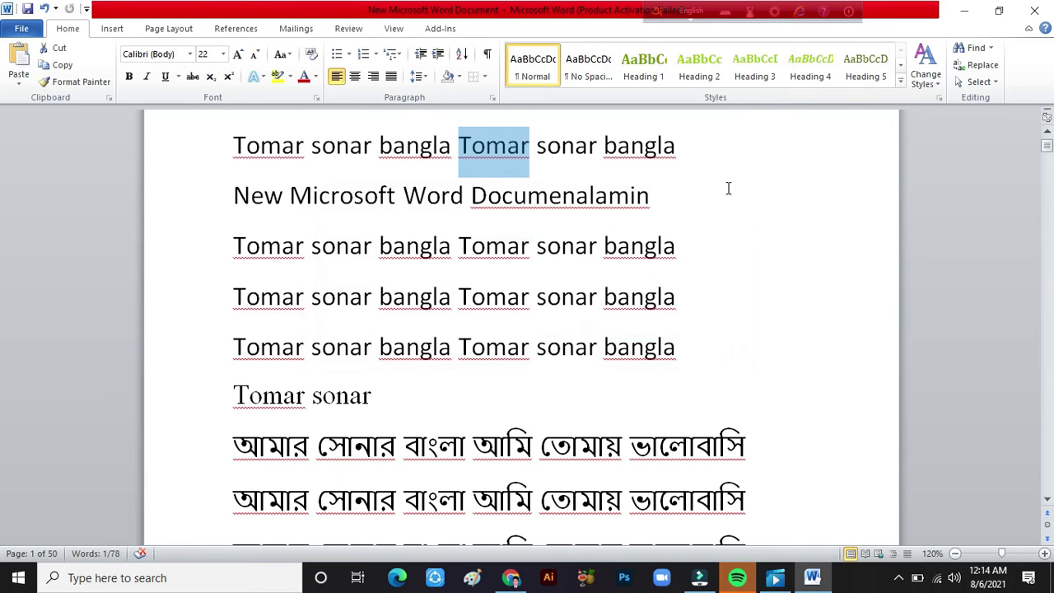
click(504, 148)
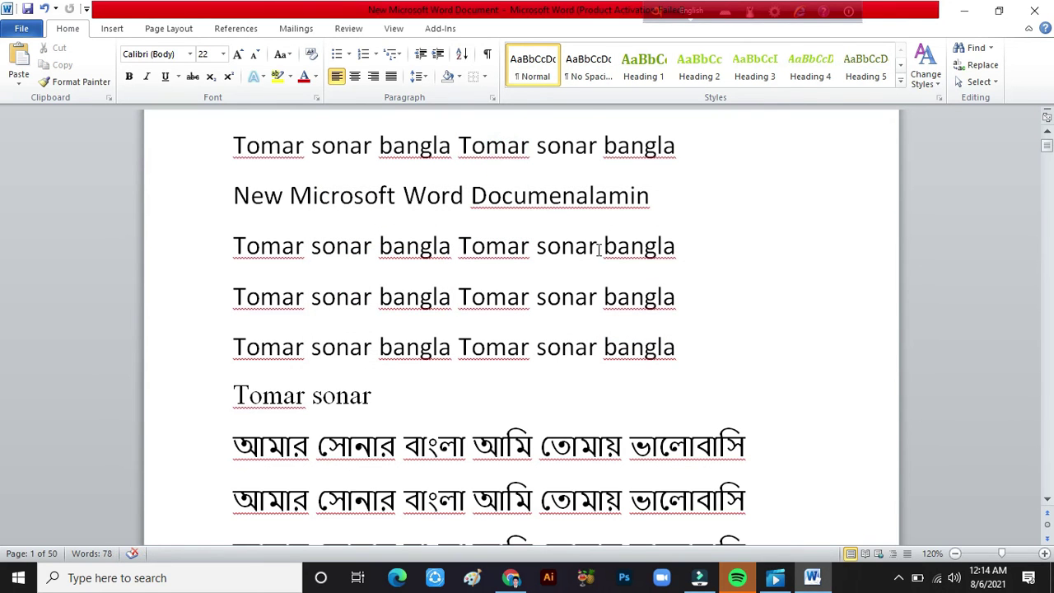
Step: Add blank pages from the page-2 table until the document reaches 107 pages
scroll(641, 306, down, 2)
scroll(649, 313, up, 3)
click(591, 275)
scroll(573, 256, down, 3)
scroll(638, 345, down, 5)
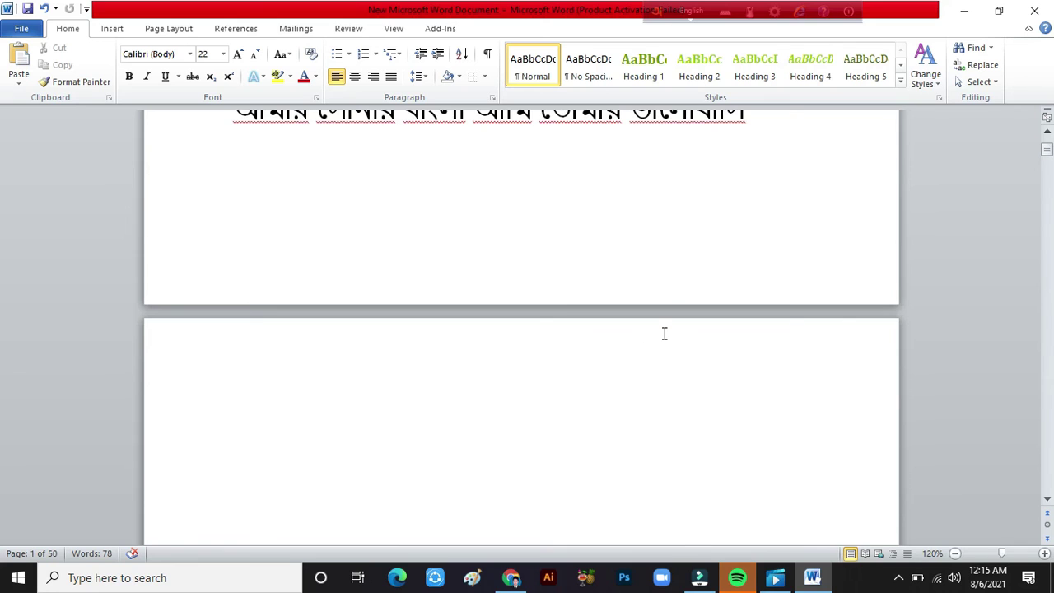
scroll(664, 333, down, 3)
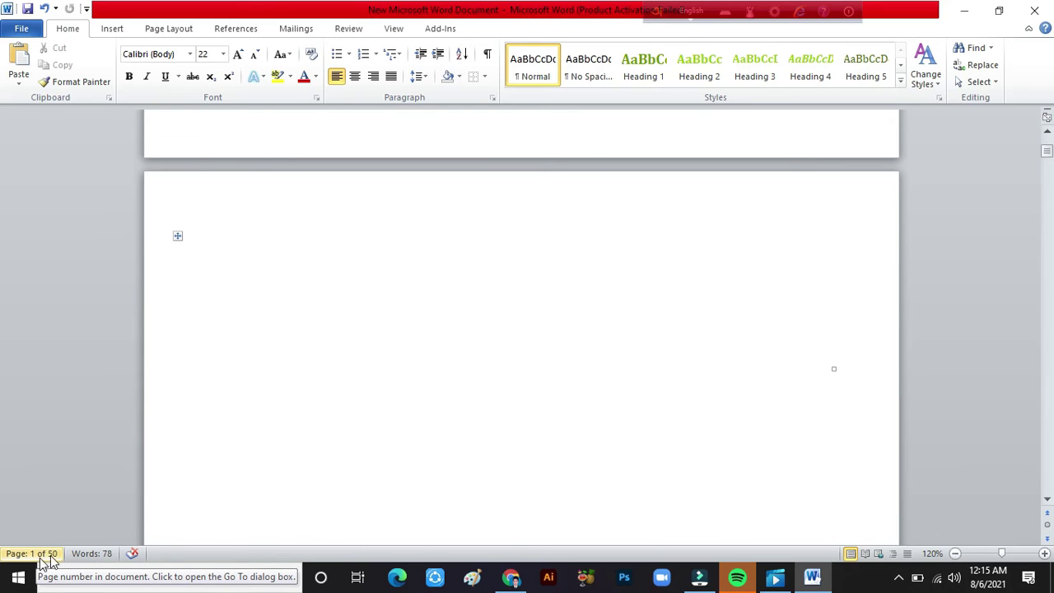
click(213, 247)
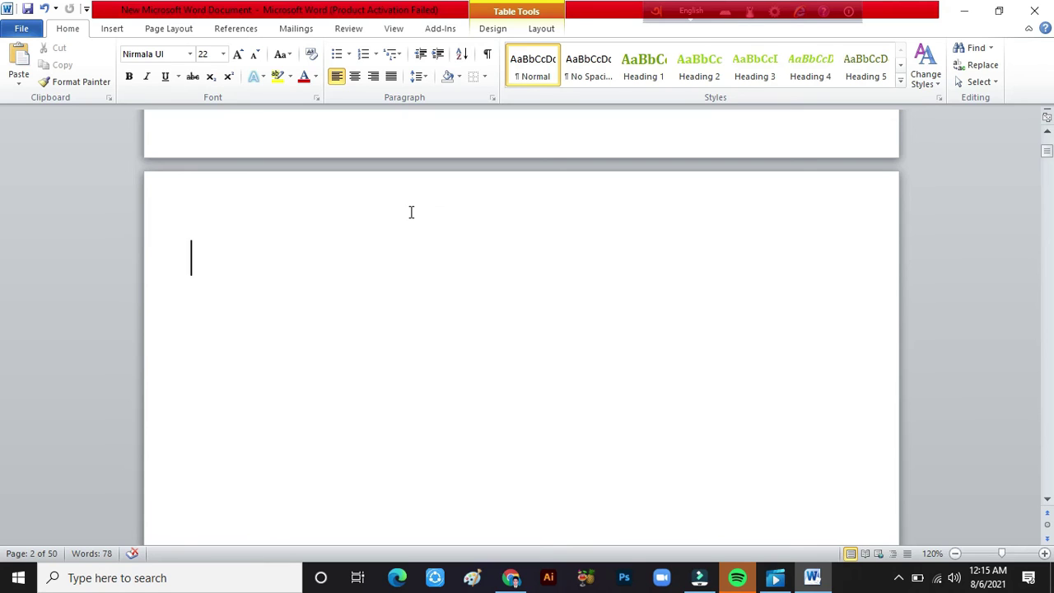
key(Up)
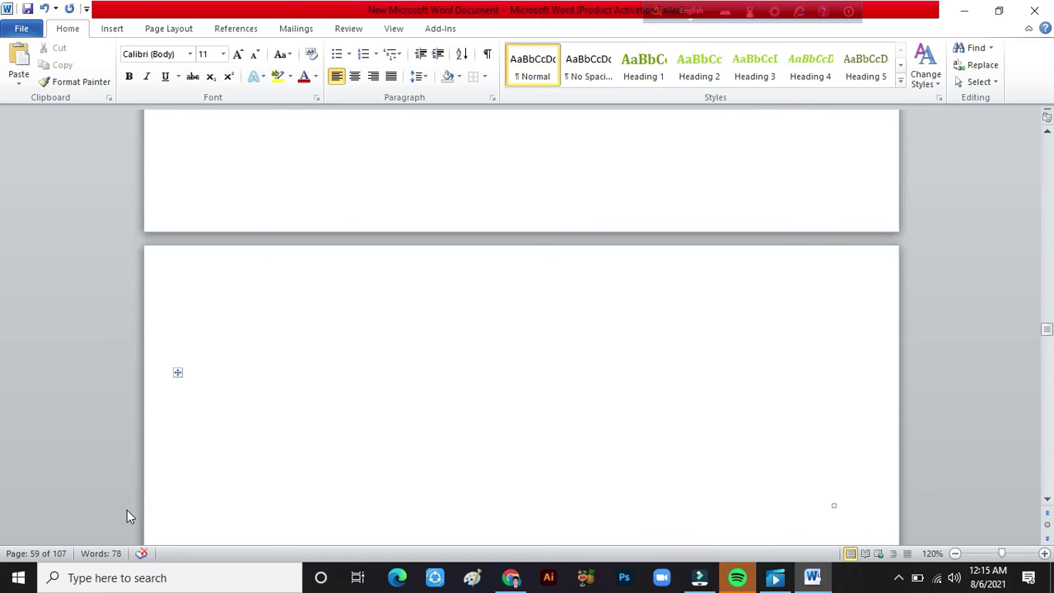
click(42, 554)
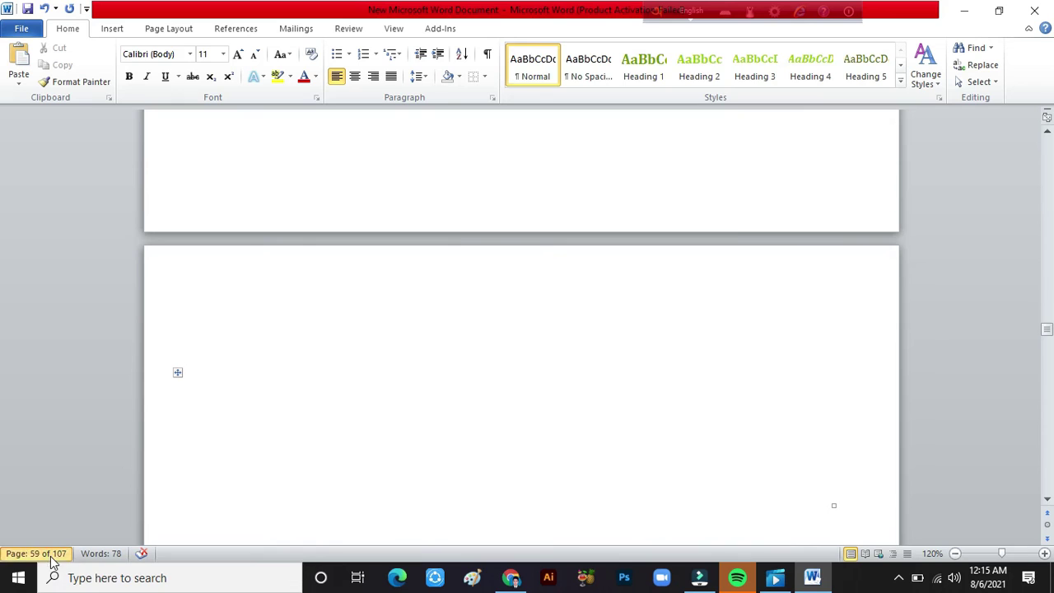
click(704, 338)
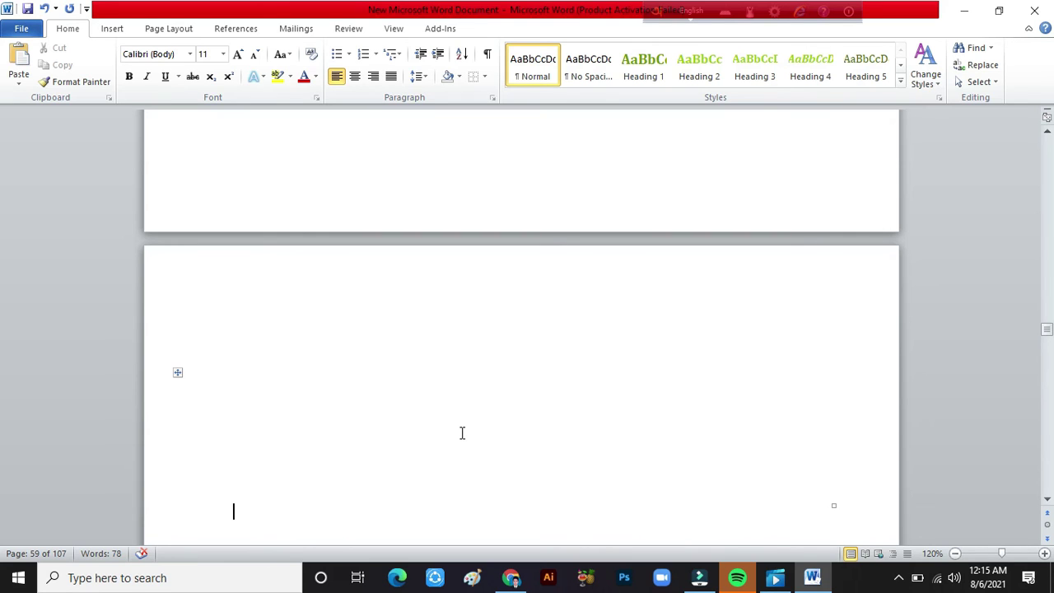
click(990, 48)
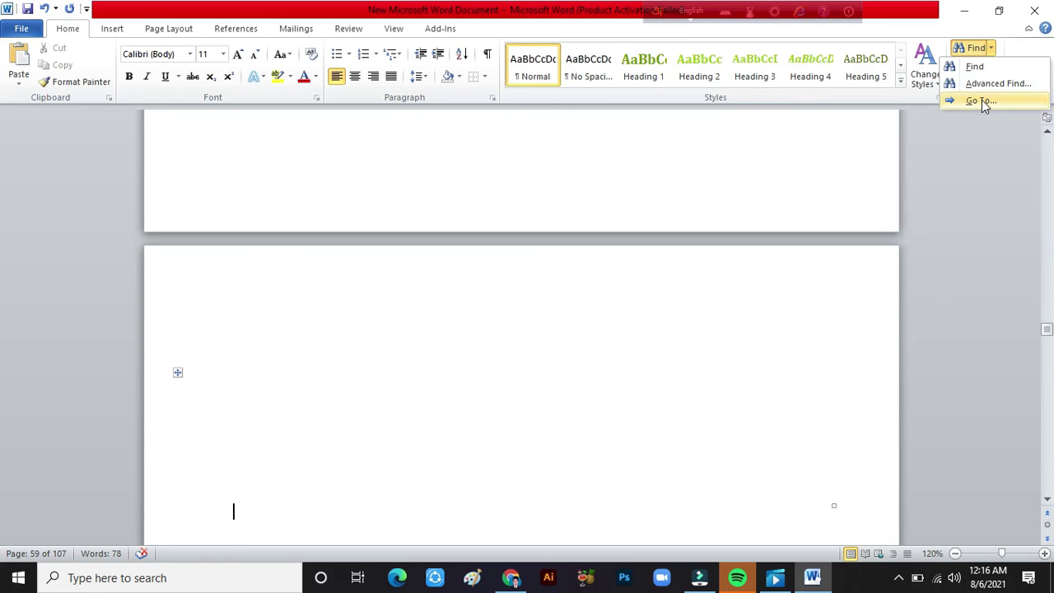
Step: Jump to page 64 with Go To, then return to the opening lines on page 1
click(981, 99)
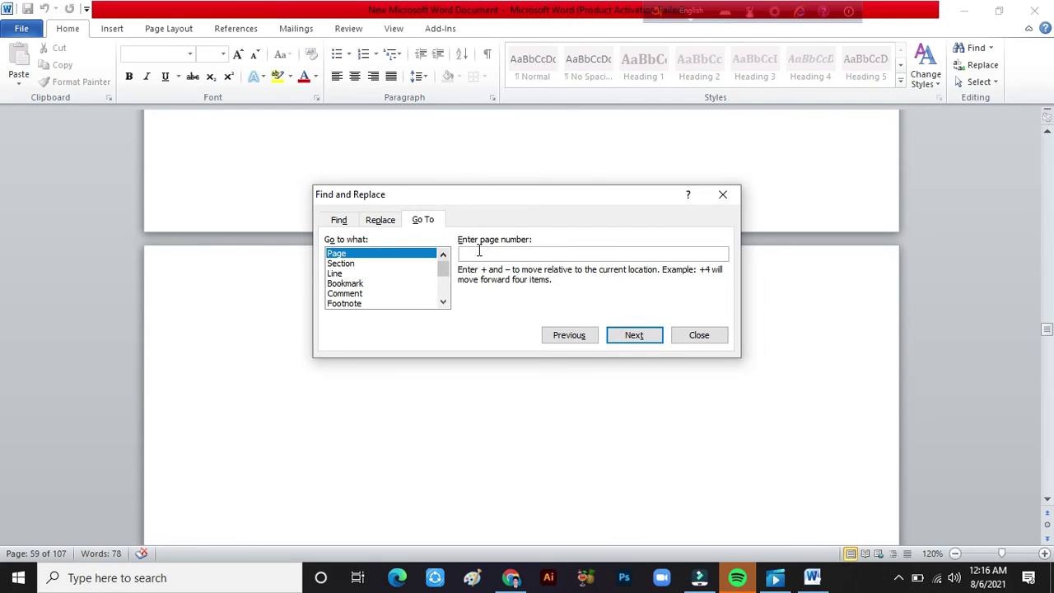
click(501, 249)
text(64)
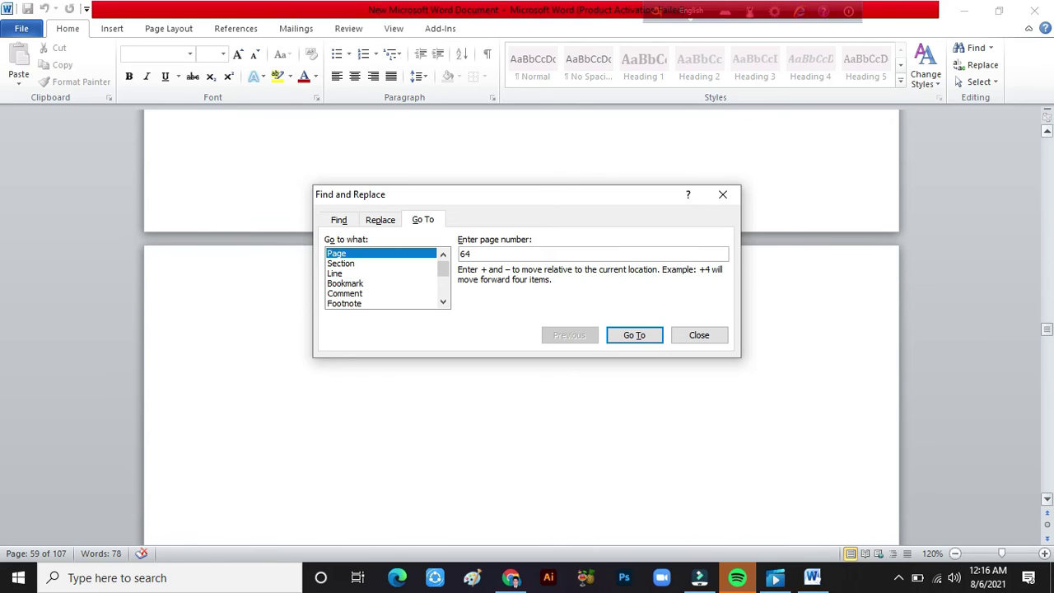
key(Return)
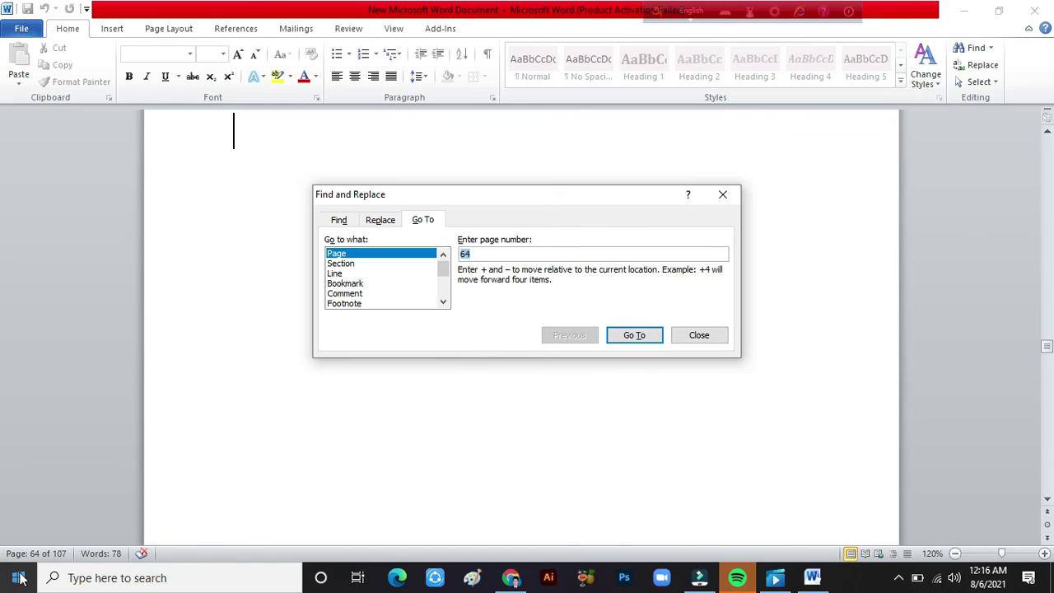
click(47, 534)
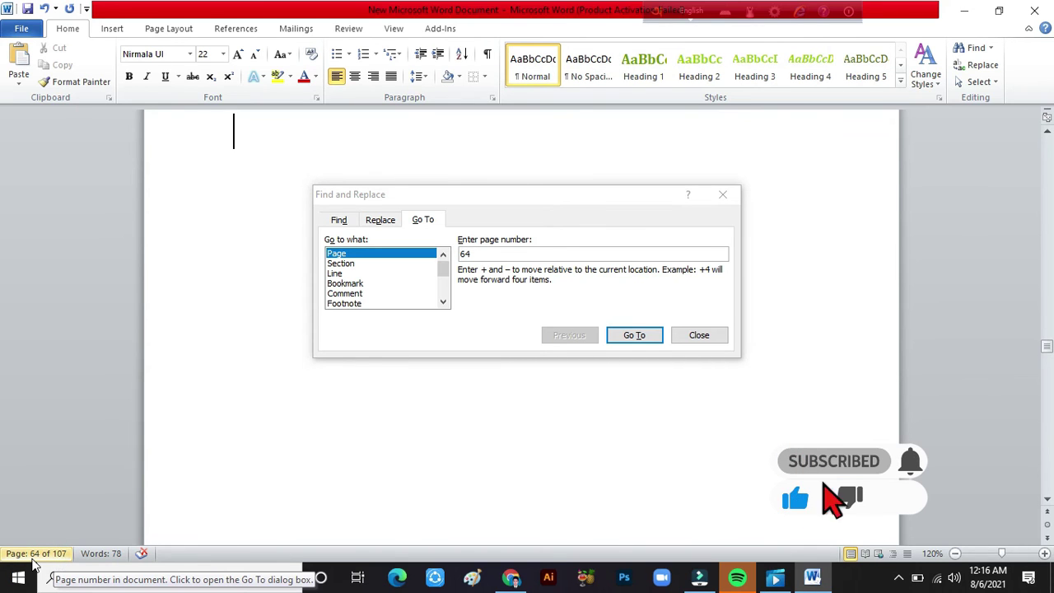
click(91, 289)
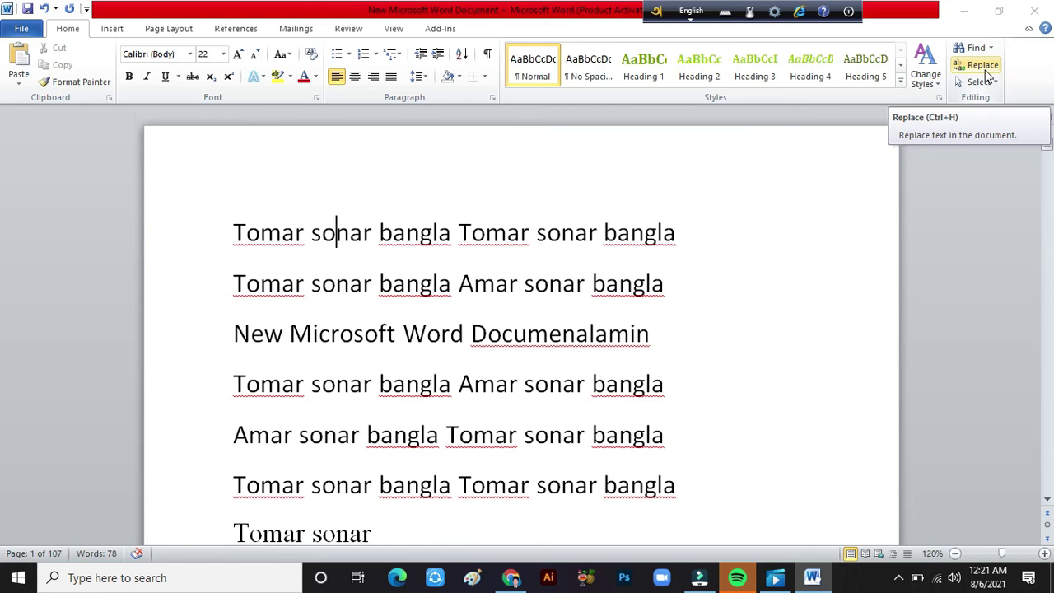
Step: Open Find and Replace, move it aside and clear the old Find what text
click(982, 66)
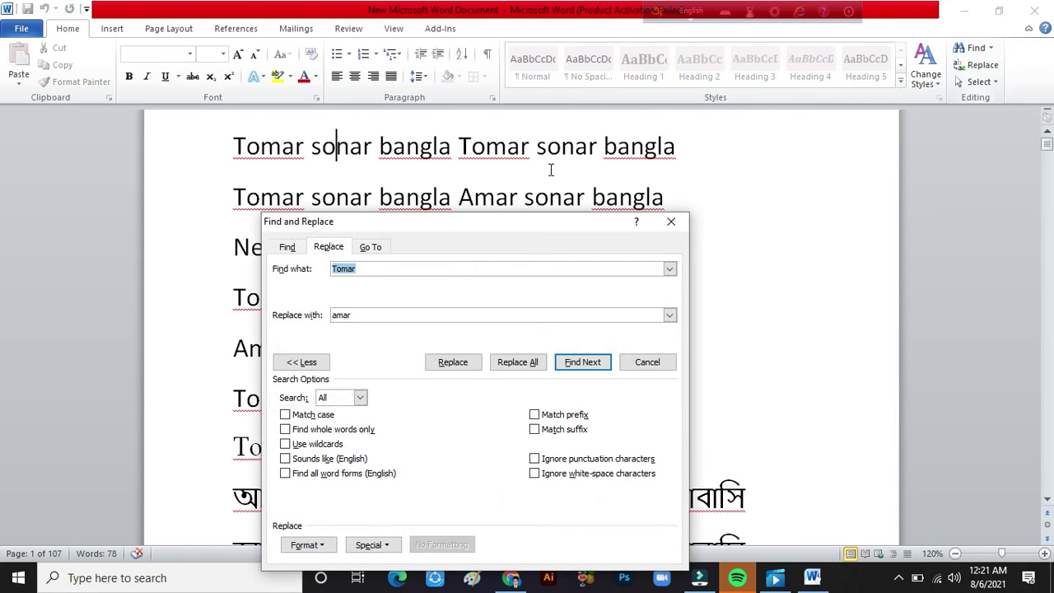
drag(488, 221, 872, 97)
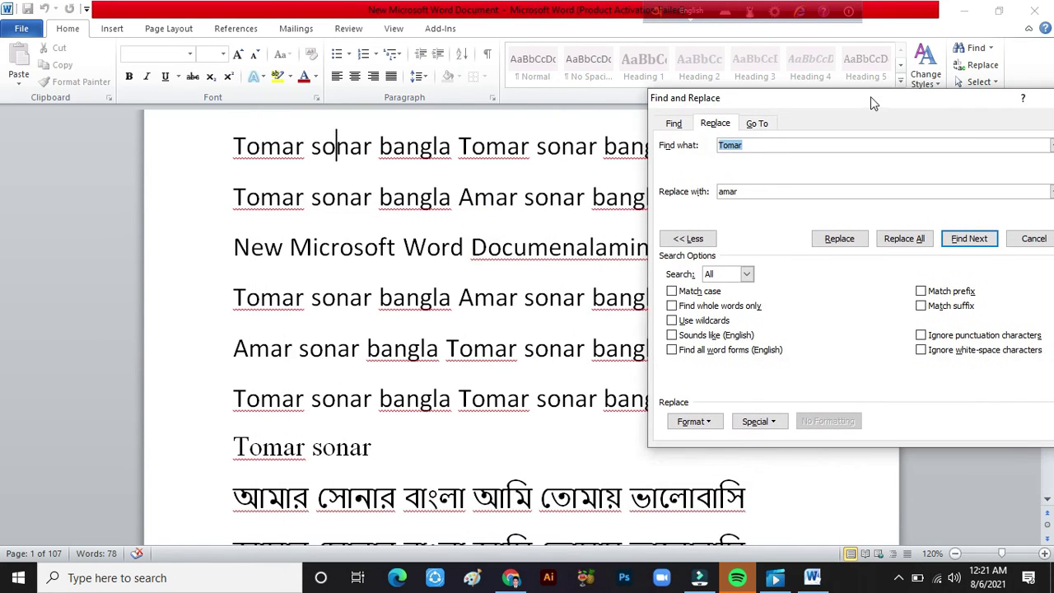
click(772, 144)
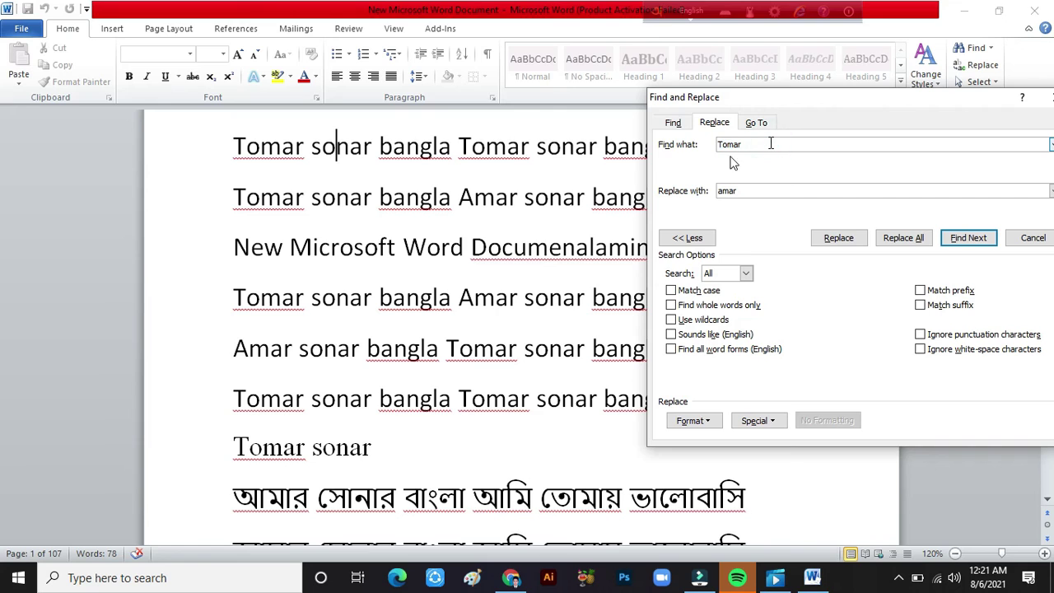
key(BackSpace)
key(BackSpace)
key(BackSpace)
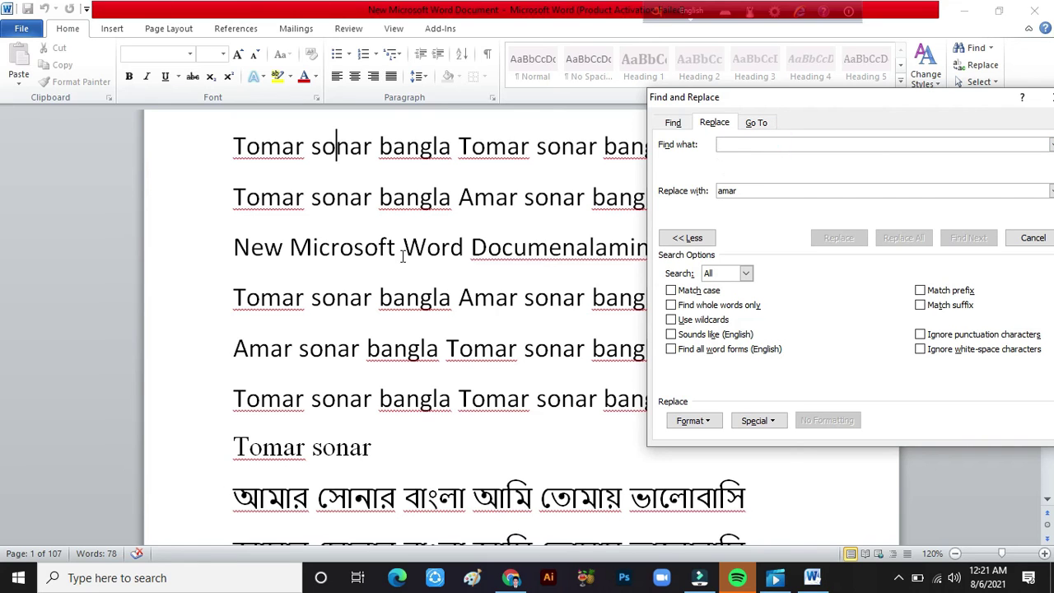
click(309, 146)
click(274, 156)
click(294, 150)
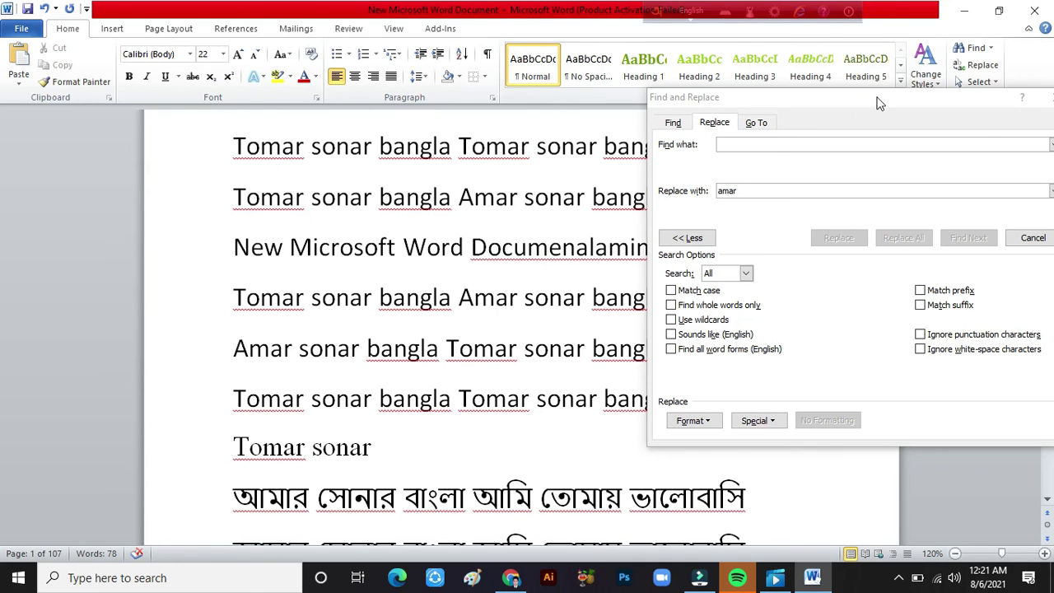
Step: Enter 'tomar' in Find what, keeping 'amar' as the replacement
drag(877, 103, 788, 153)
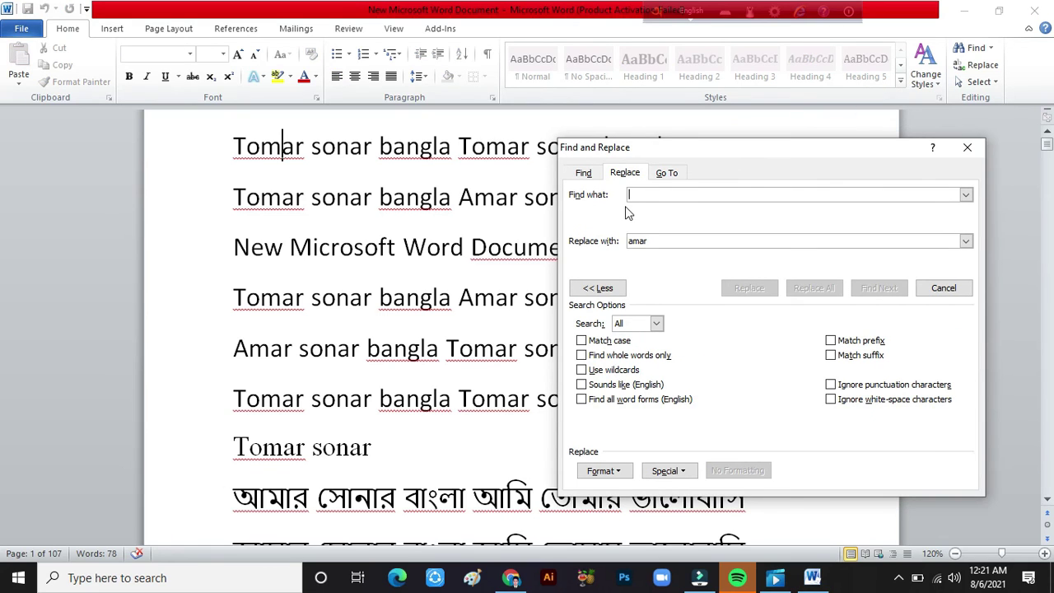
click(284, 151)
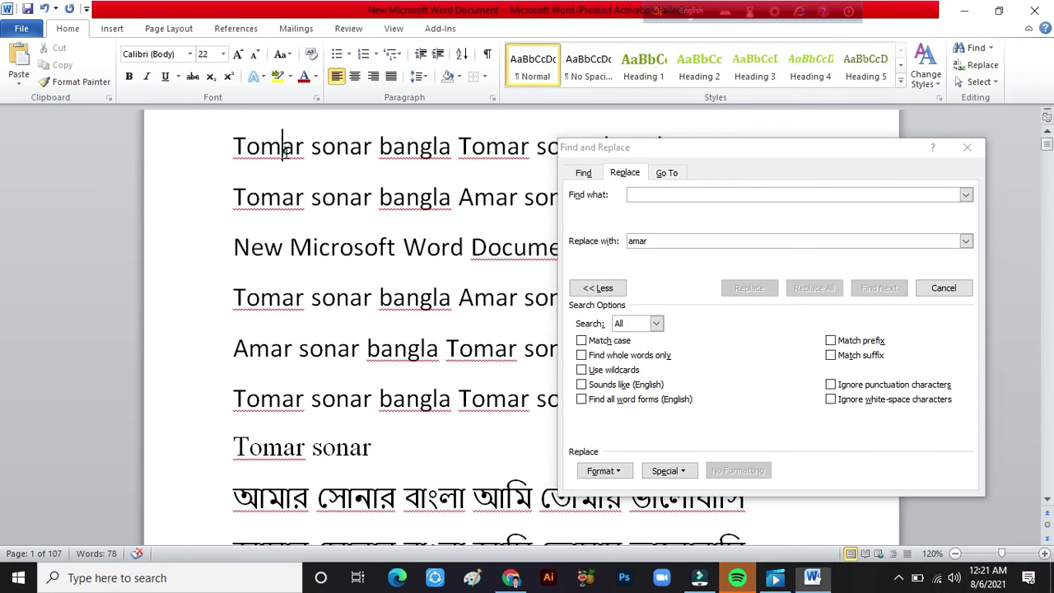
double_click(284, 151)
click(284, 152)
click(640, 194)
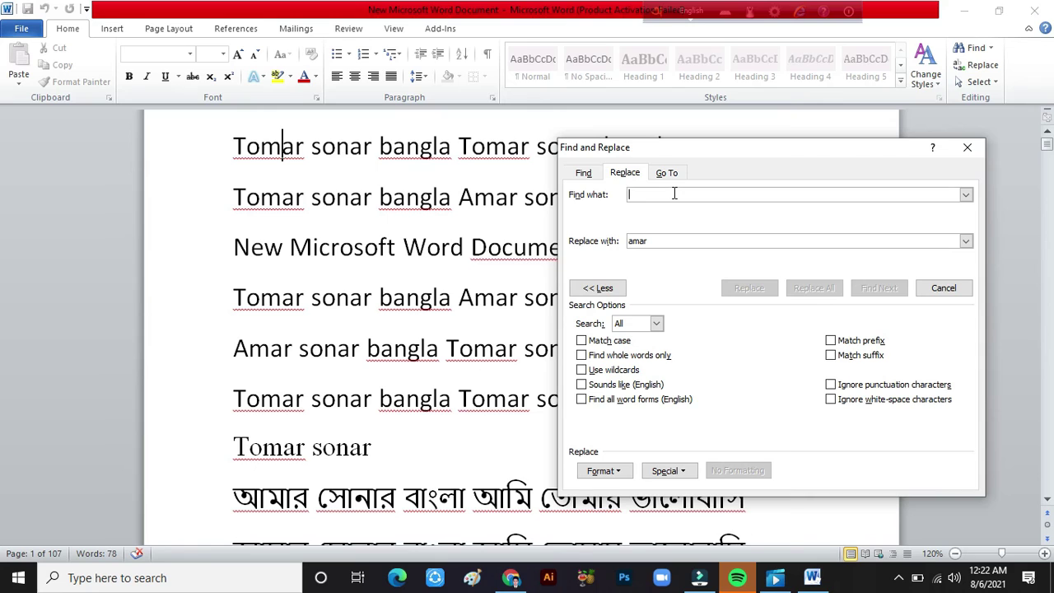
text(tomar)
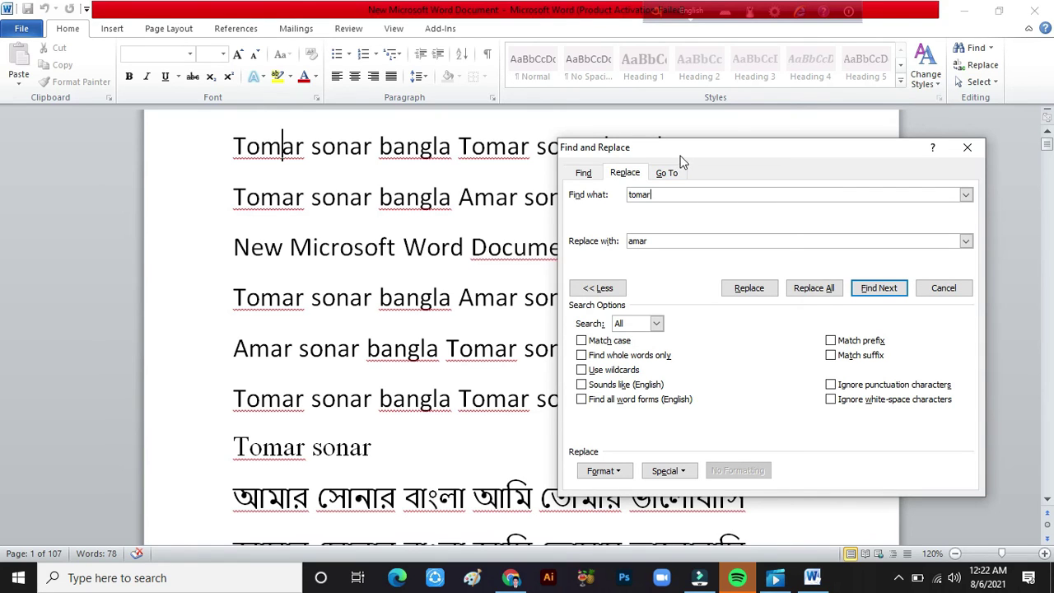
double_click(648, 240)
click(654, 240)
Step: Replace individual Tomar matches with Amar one at a time using Find Next and Replace
click(755, 294)
click(755, 294)
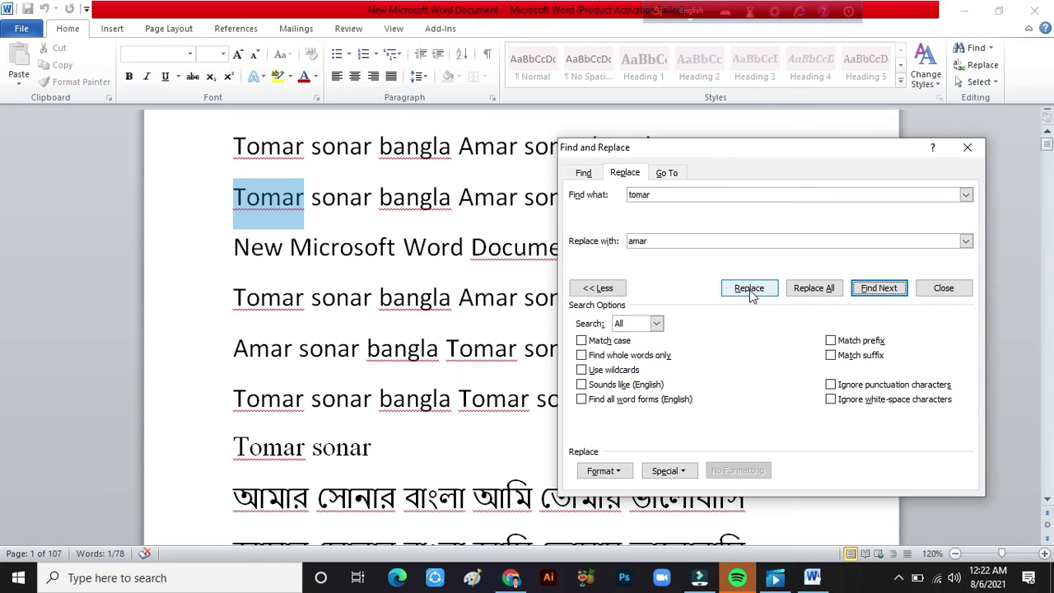
click(749, 290)
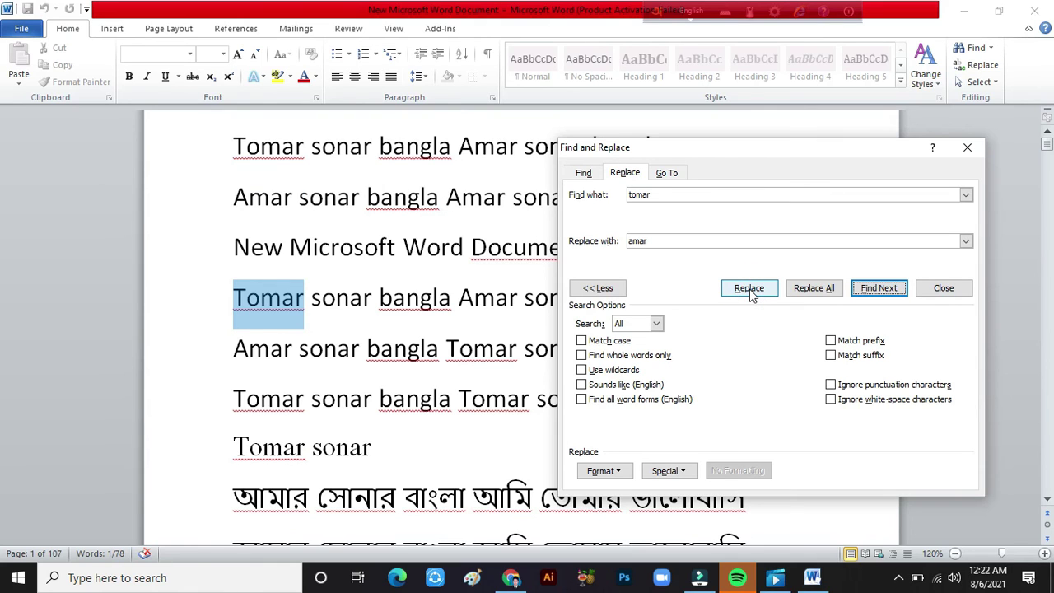
click(272, 197)
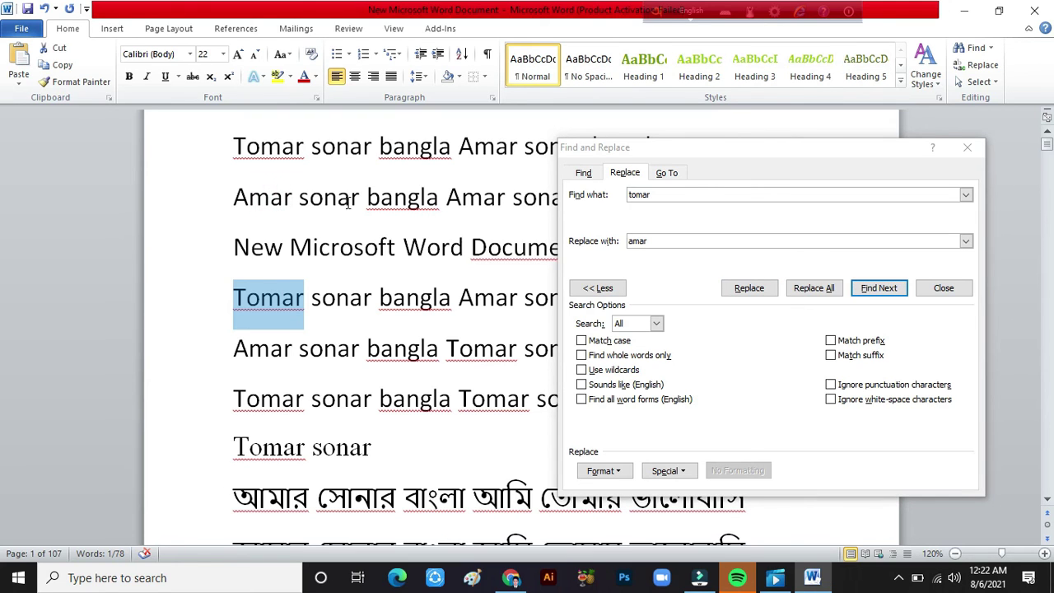
click(246, 303)
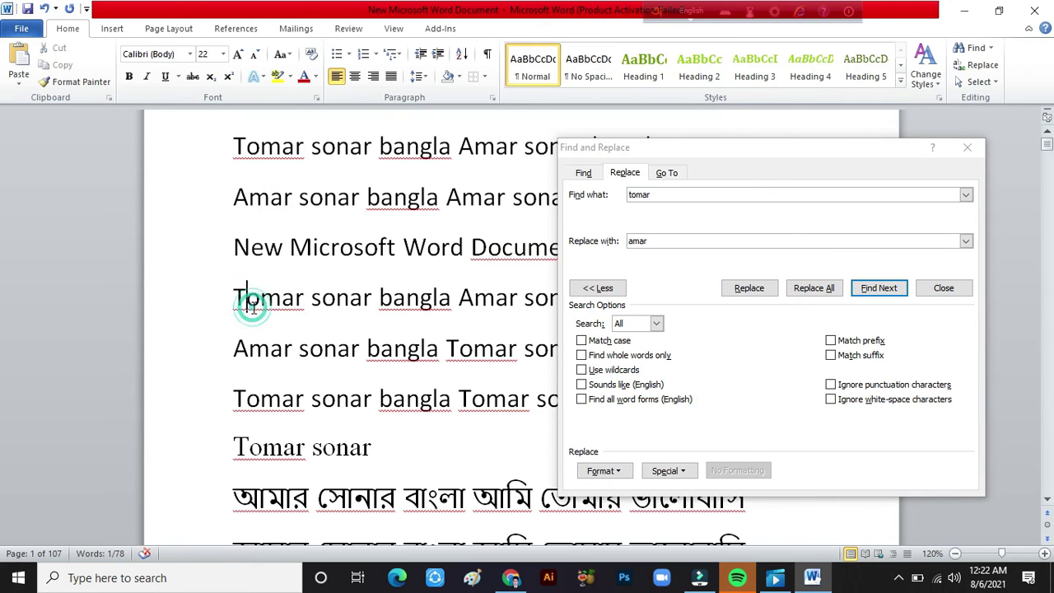
click(761, 288)
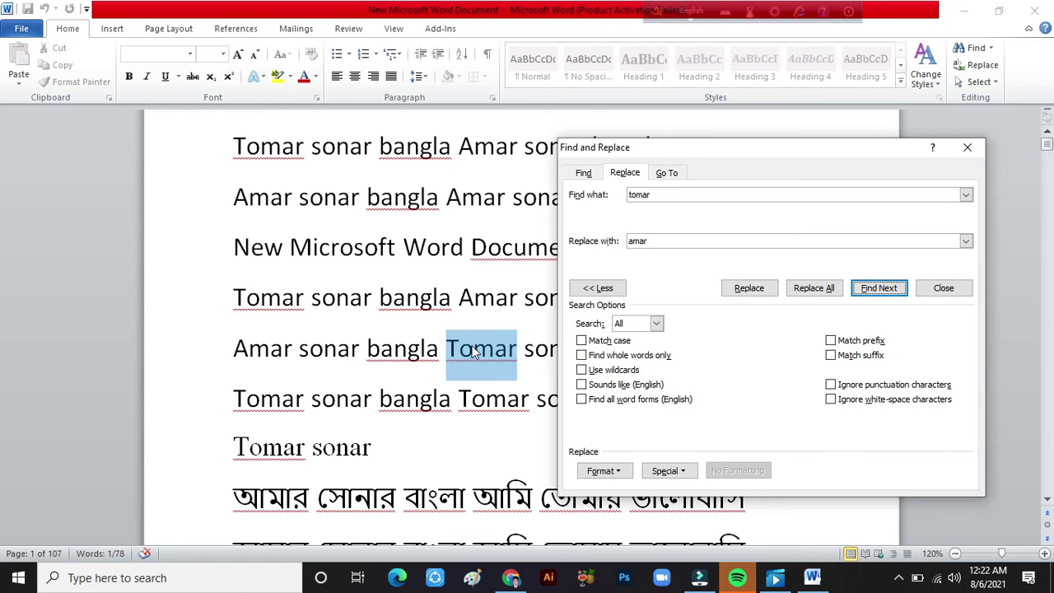
click(752, 290)
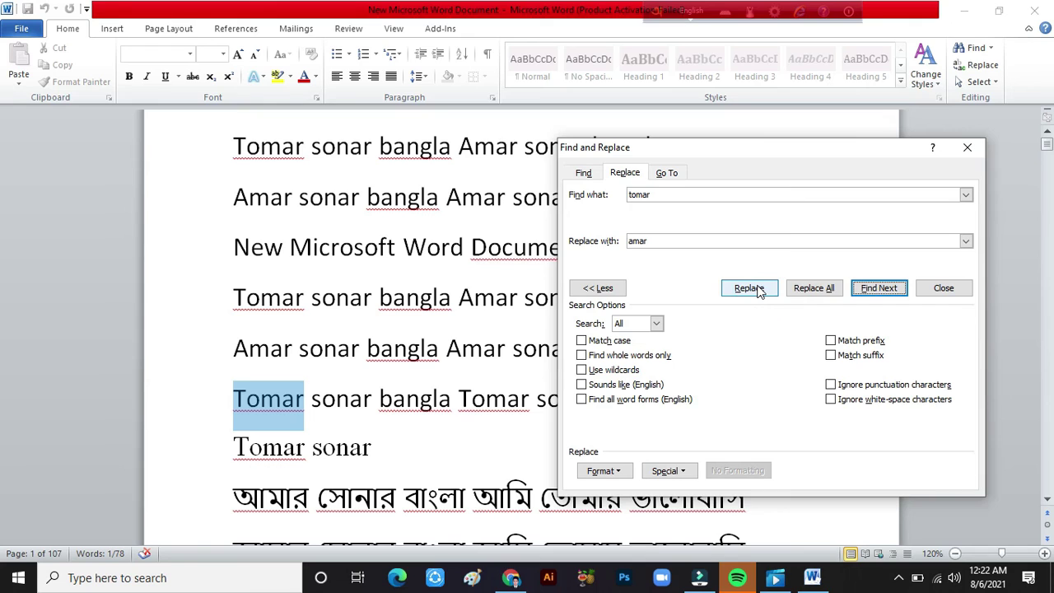
click(814, 303)
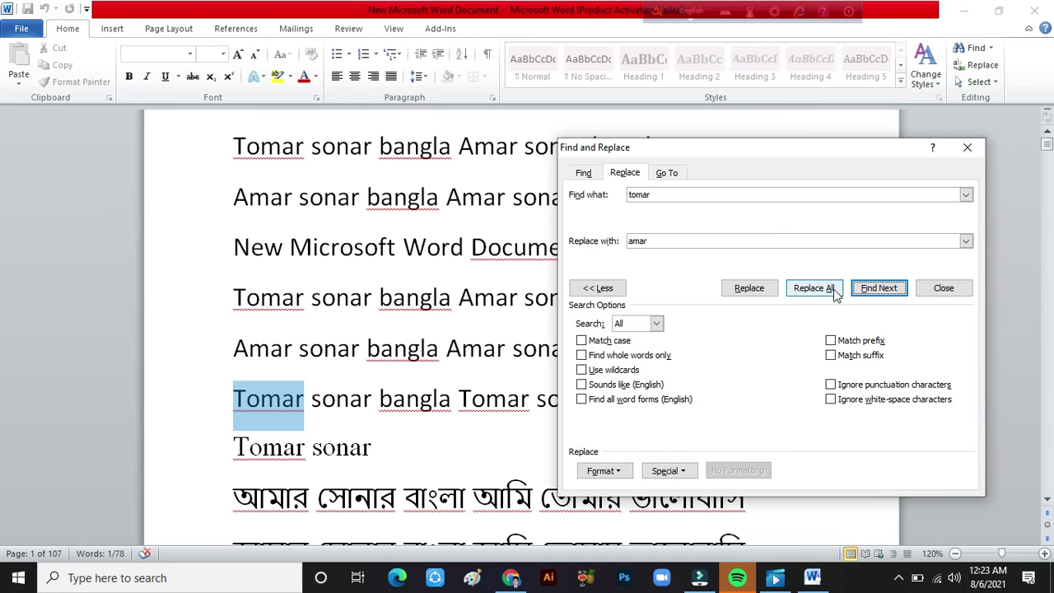
Step: Replace All remaining Tomar with Amar (5 replacements) and close the dialog
click(825, 294)
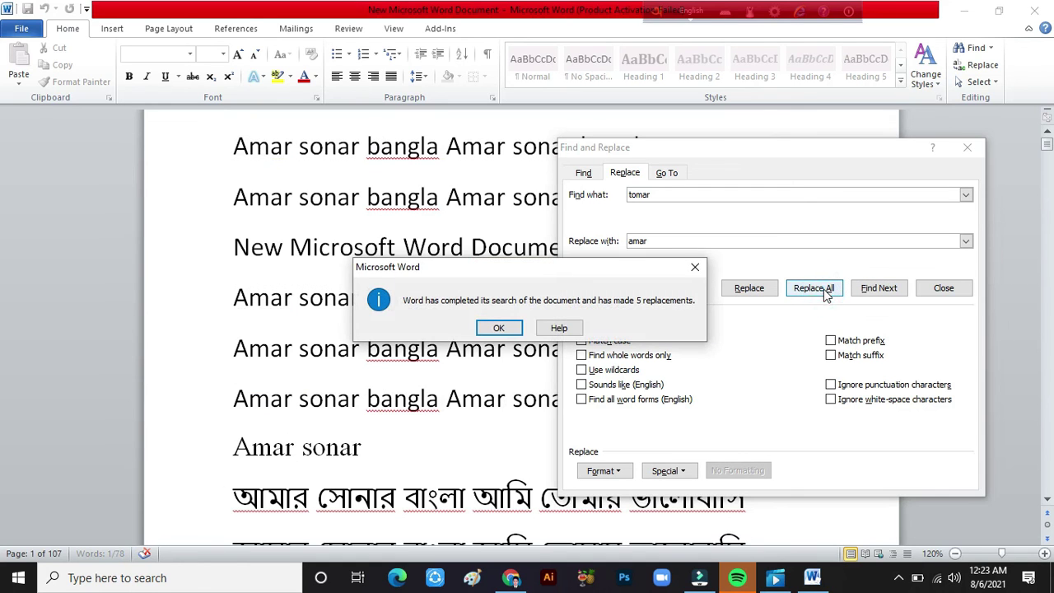
click(498, 328)
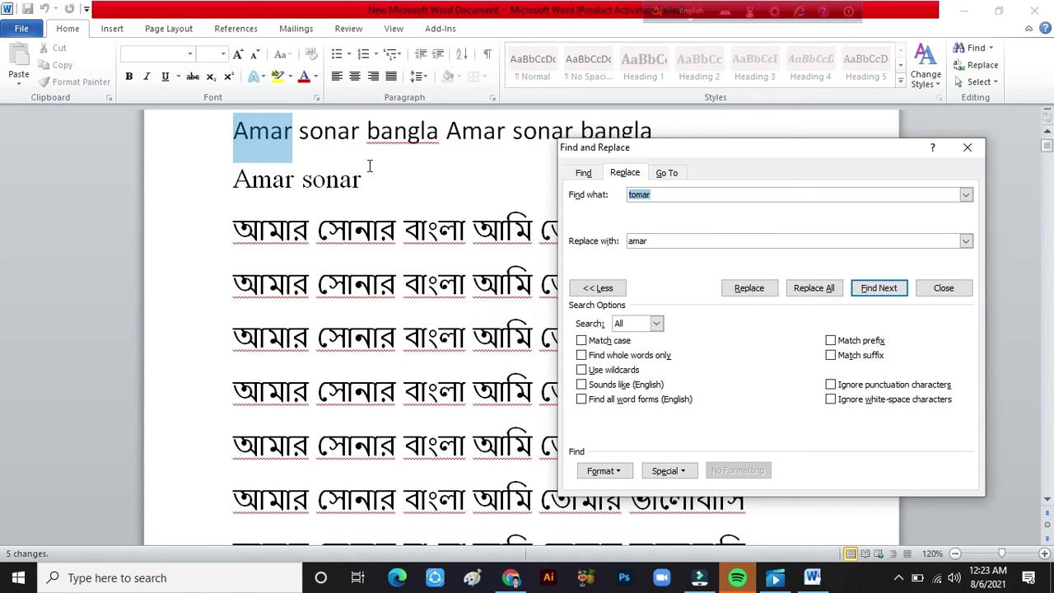
scroll(367, 164, up, 2)
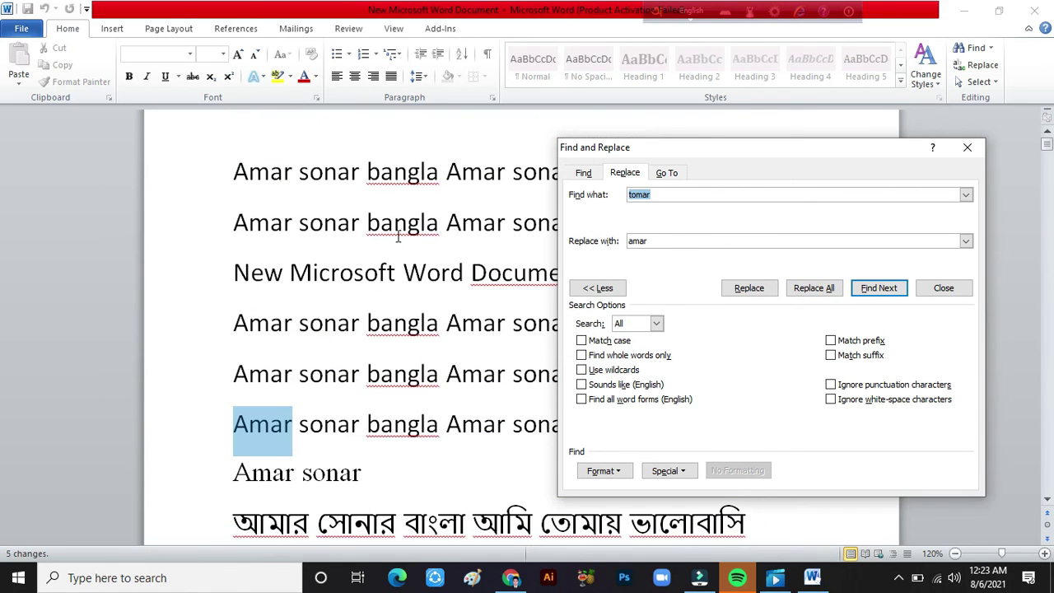
click(261, 176)
click(284, 222)
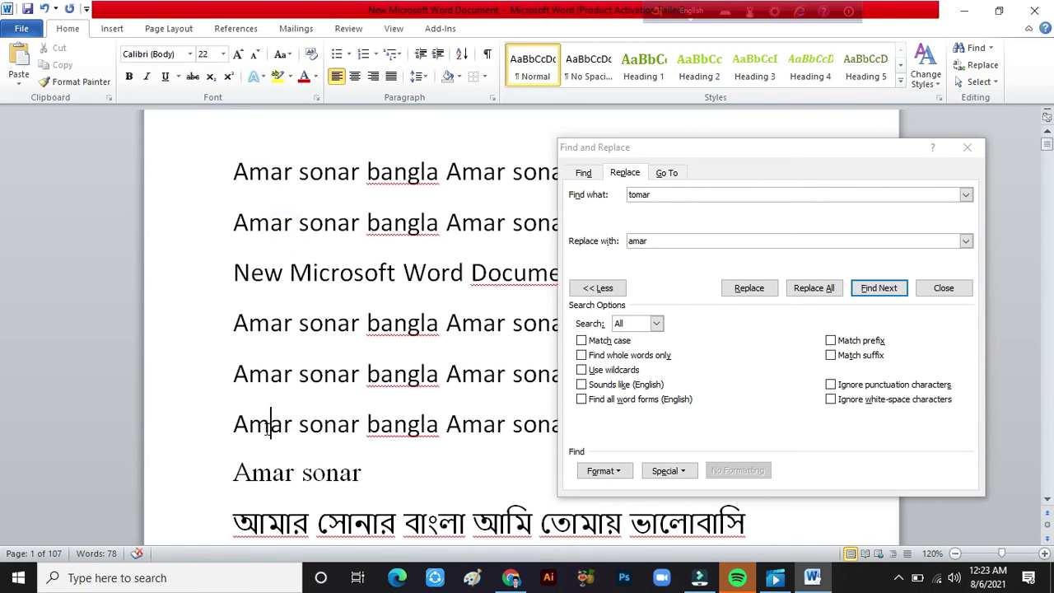
drag(248, 323, 275, 359)
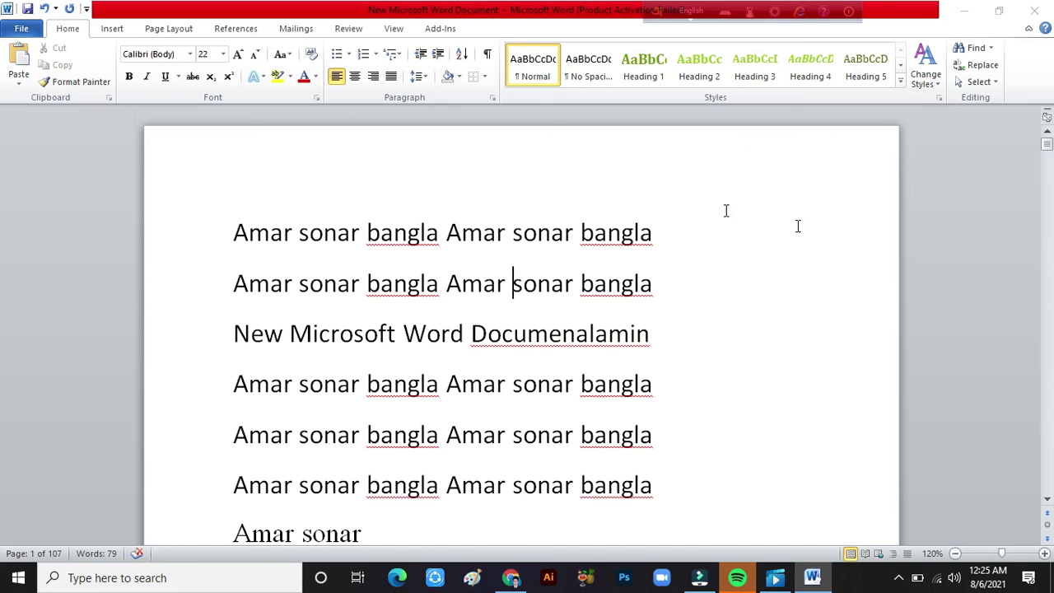
click(535, 231)
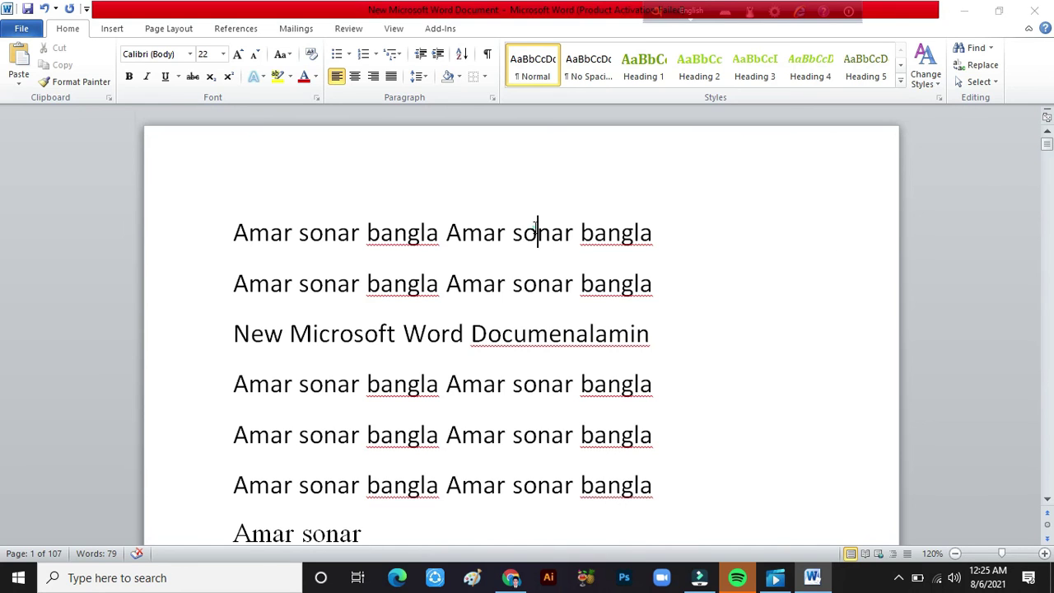
click(998, 82)
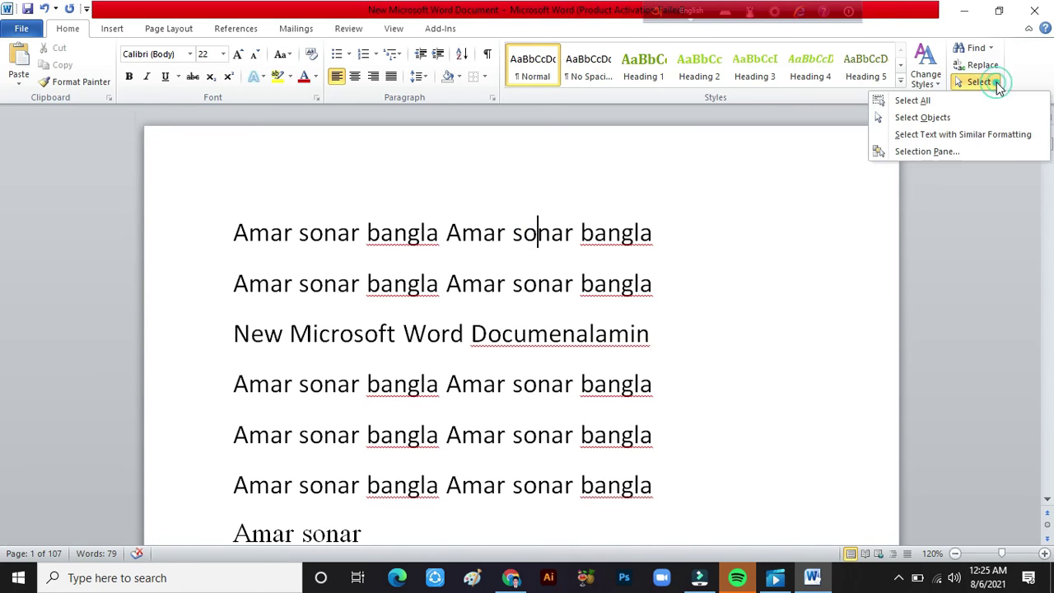
click(910, 100)
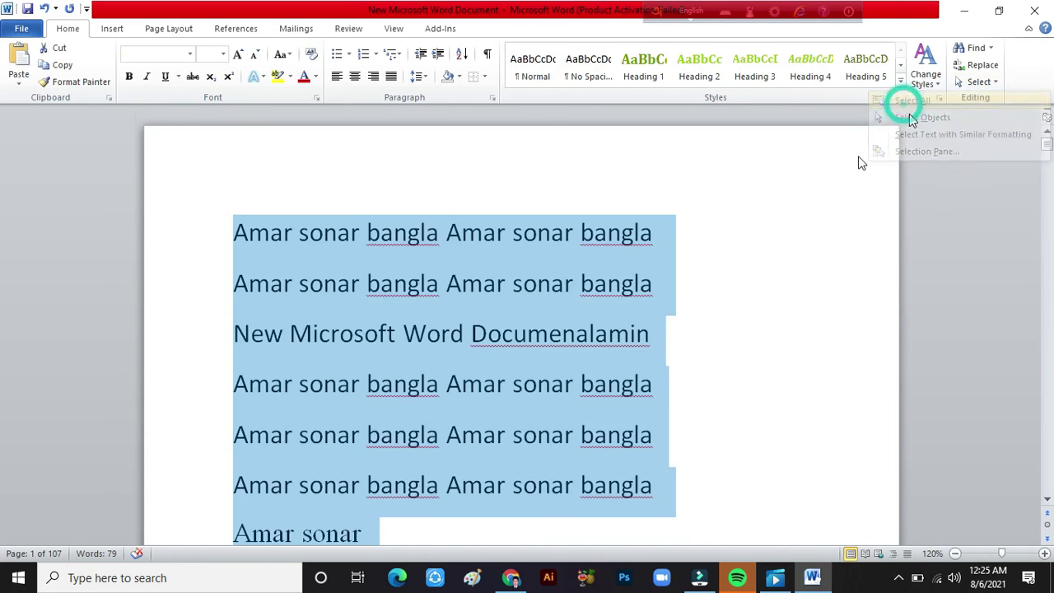
scroll(576, 315, down, 3)
scroll(576, 316, down, 3)
scroll(604, 341, up, 6)
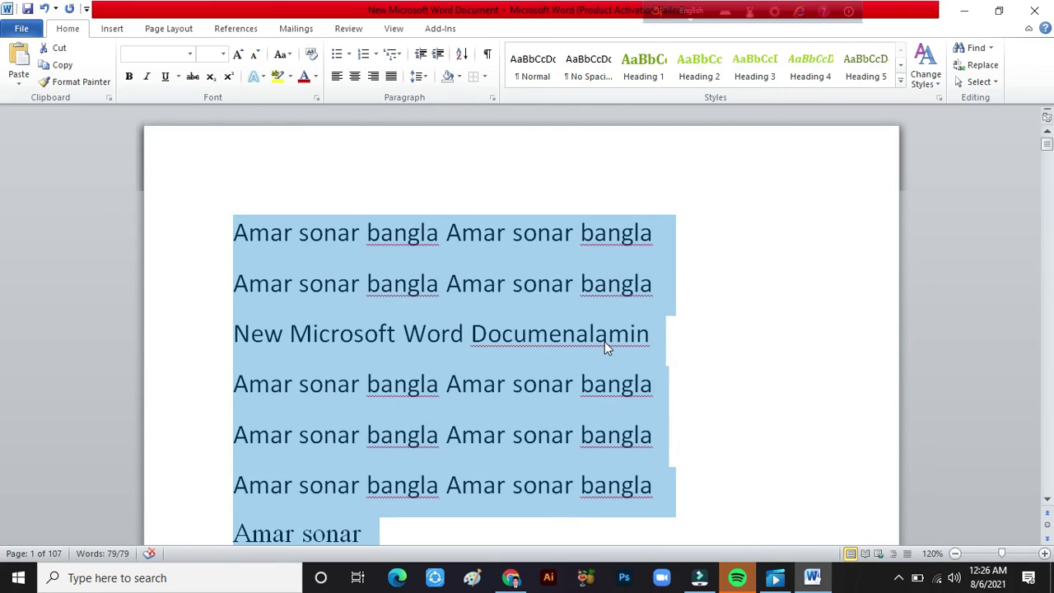
scroll(604, 342, down, 7)
scroll(604, 341, up, 2)
scroll(604, 341, up, 3)
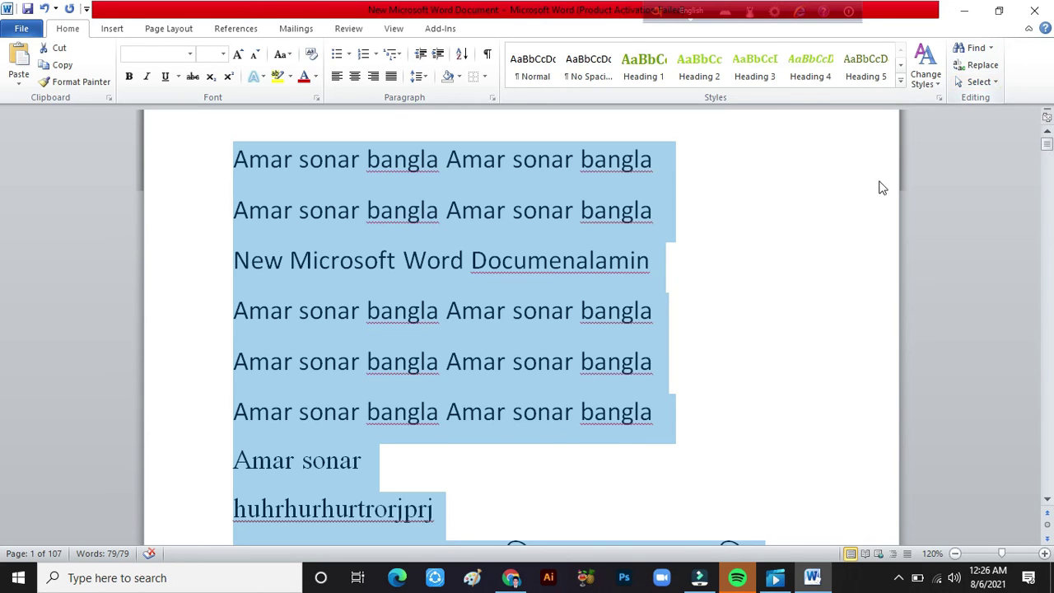
click(490, 233)
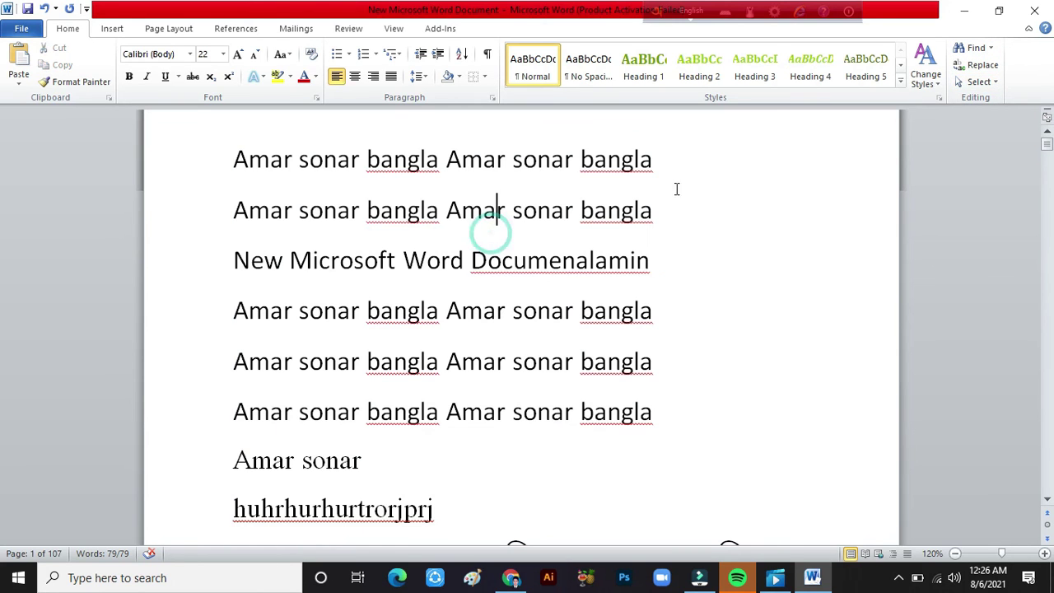
click(988, 85)
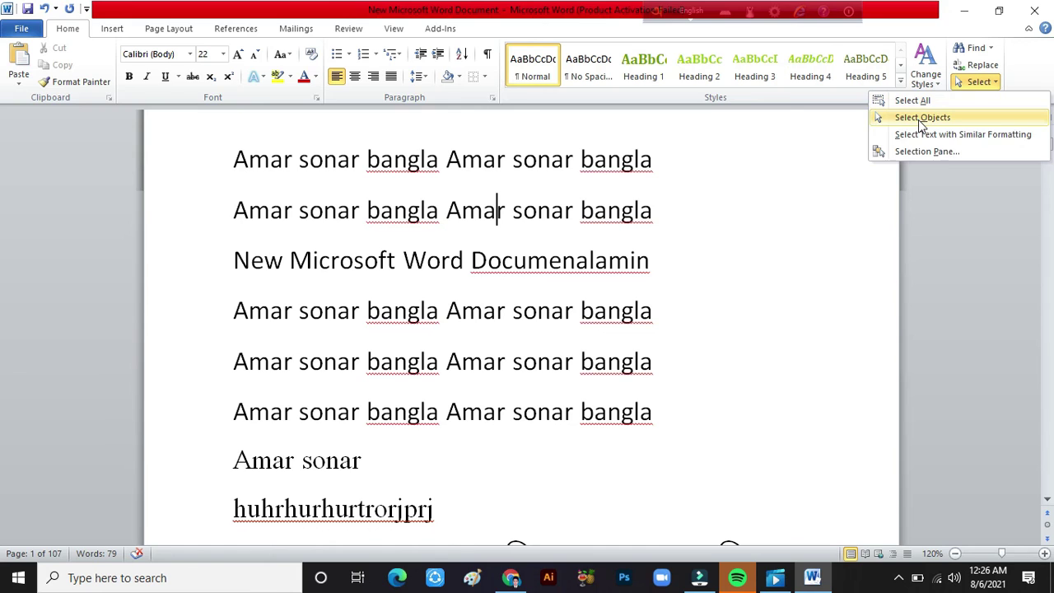
click(571, 227)
drag(502, 271, 512, 272)
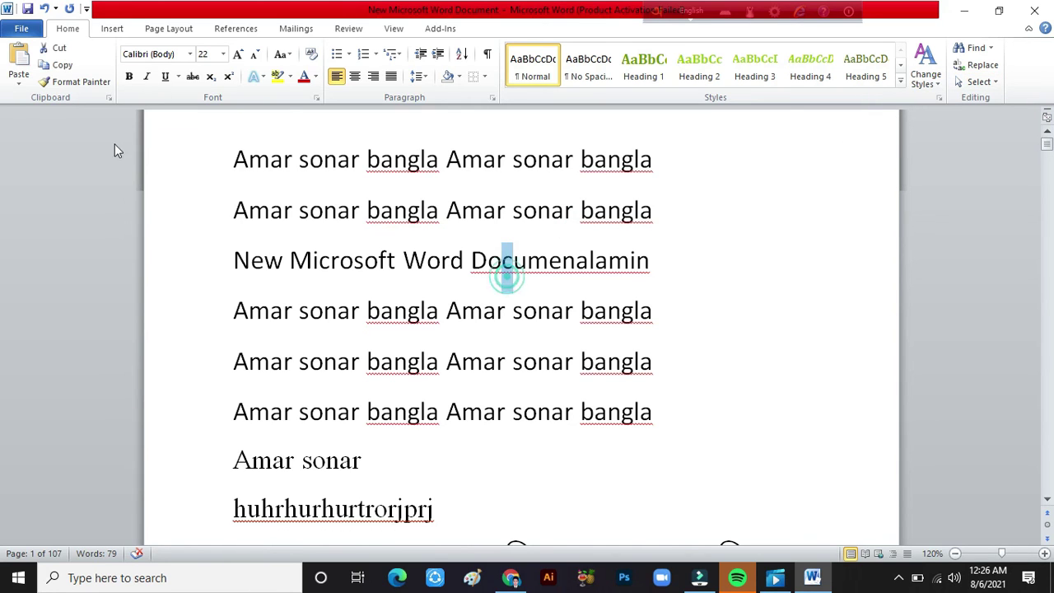
Step: Insert the picture 111 at the second line of the document
click(393, 241)
click(113, 33)
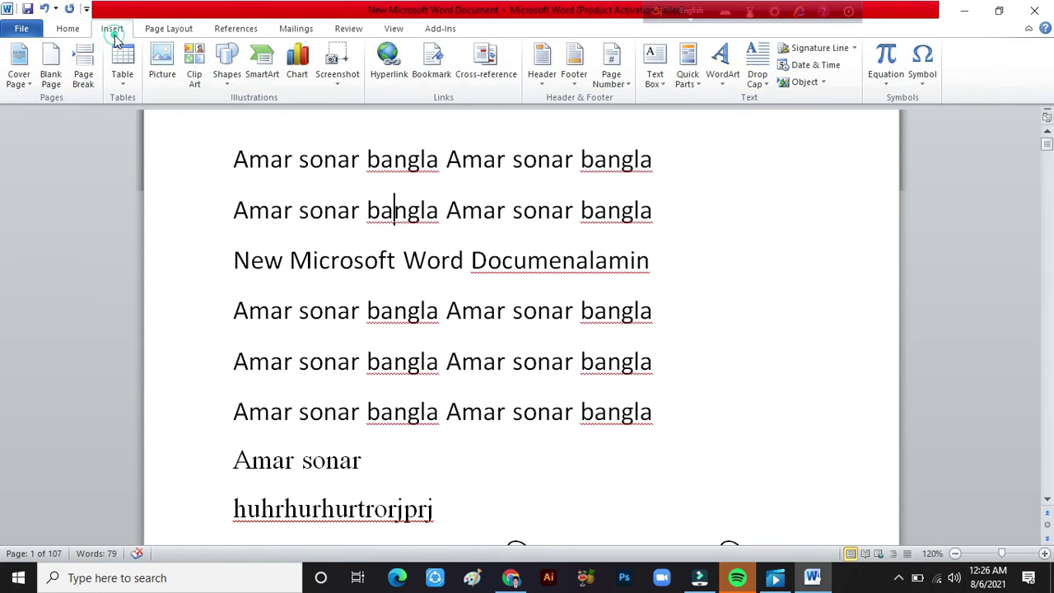
click(163, 56)
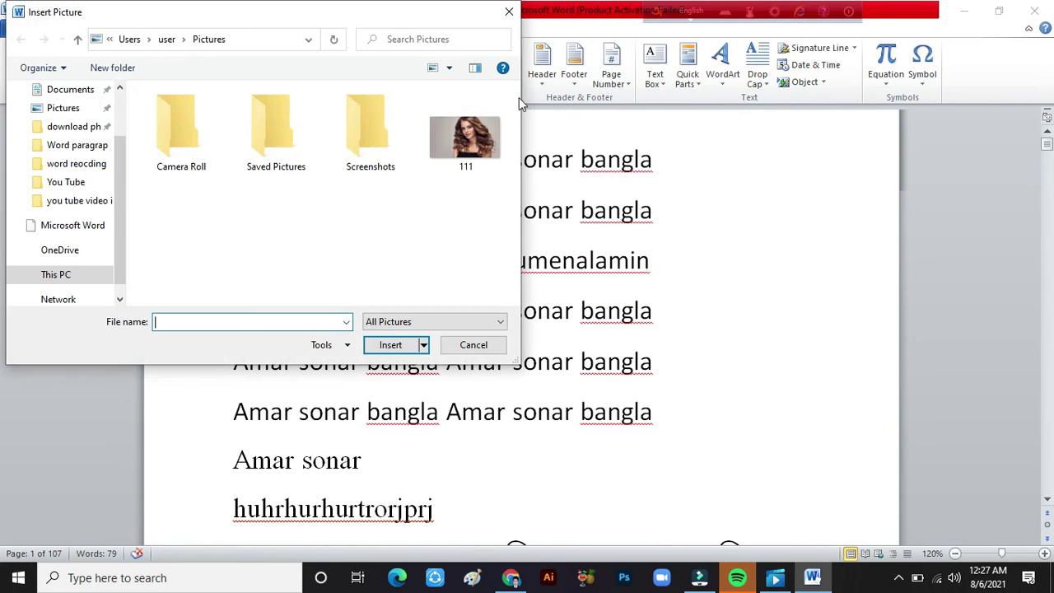
click(479, 144)
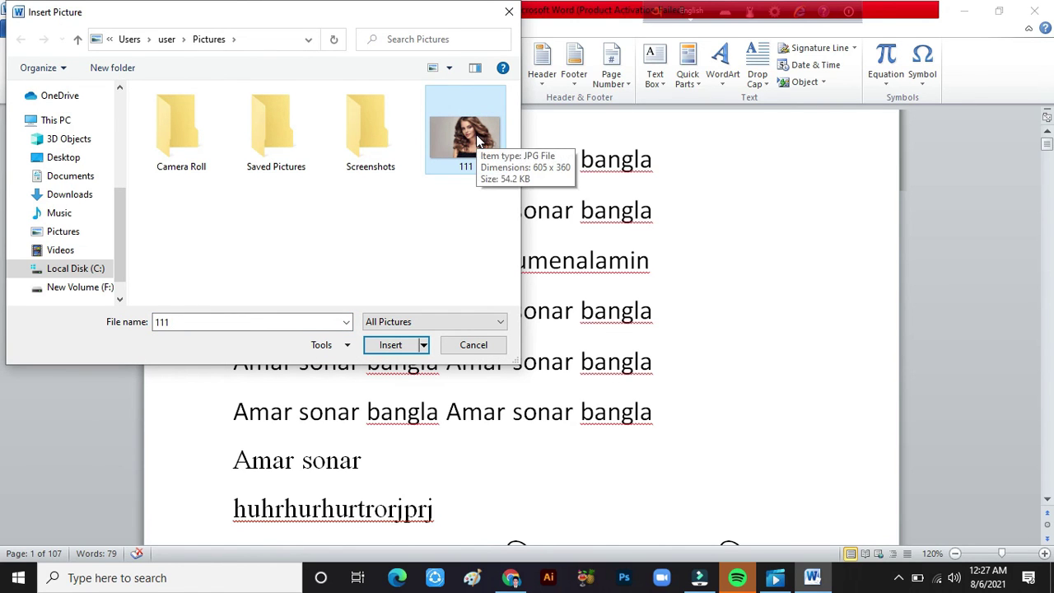
click(389, 345)
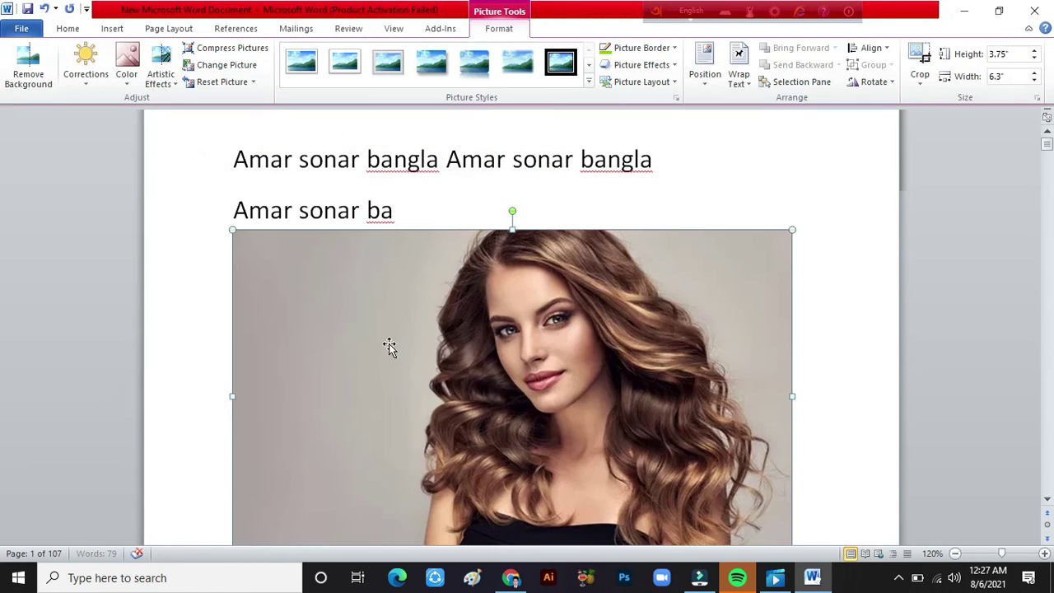
Step: Shrink the photo to 2.24 by 3.76 inches and move it below the first line
mouse_move(619, 356)
mouse_down()
mouse_move(574, 286)
mouse_move(599, 318)
mouse_move(612, 280)
mouse_move(612, 150)
mouse_up()
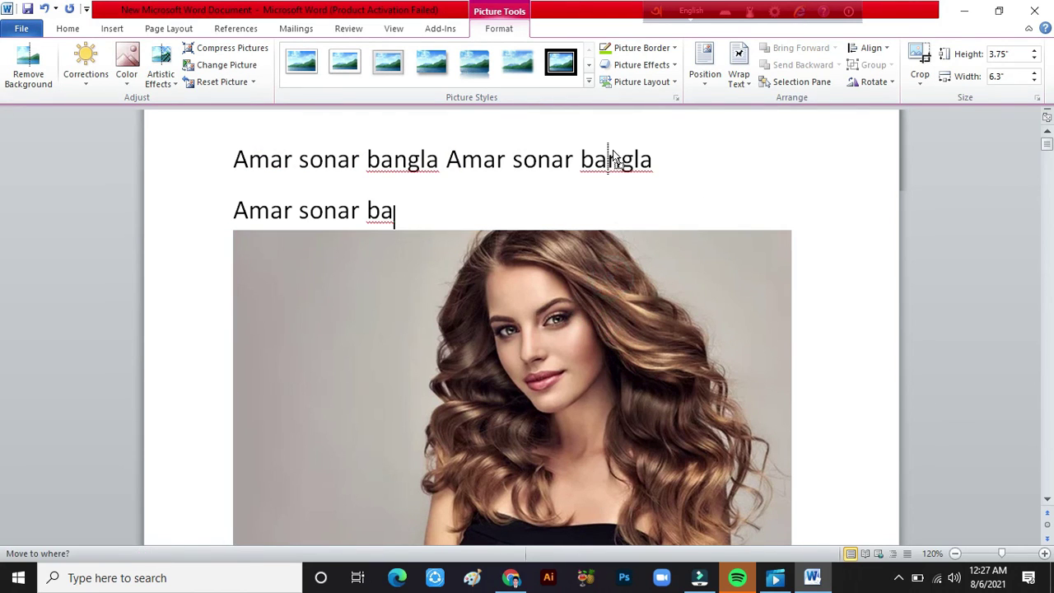
mouse_move(600, 307)
mouse_down()
mouse_move(589, 229)
mouse_move(613, 240)
mouse_up()
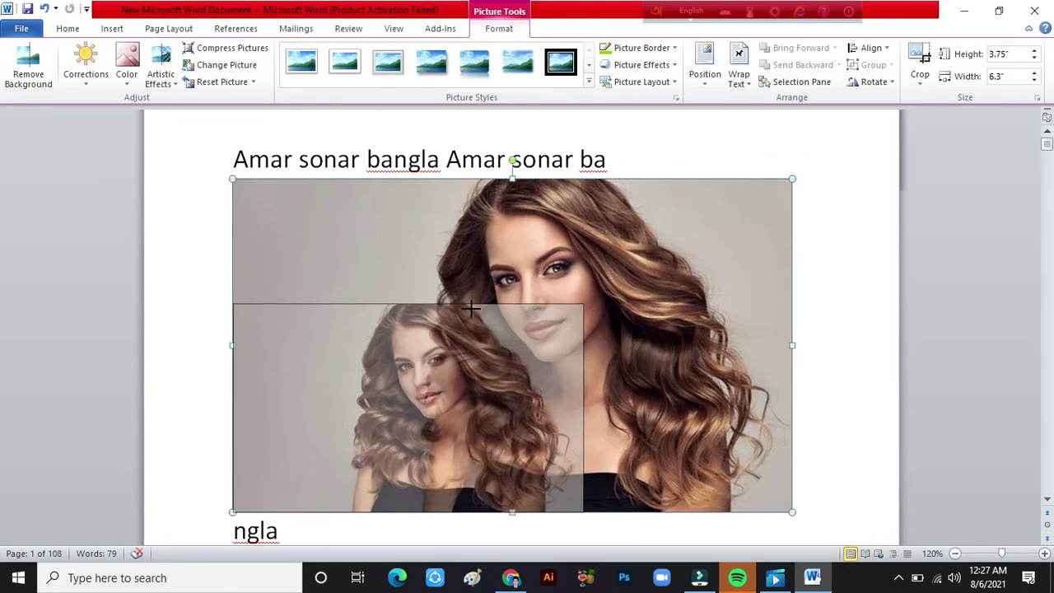
drag(789, 178, 568, 311)
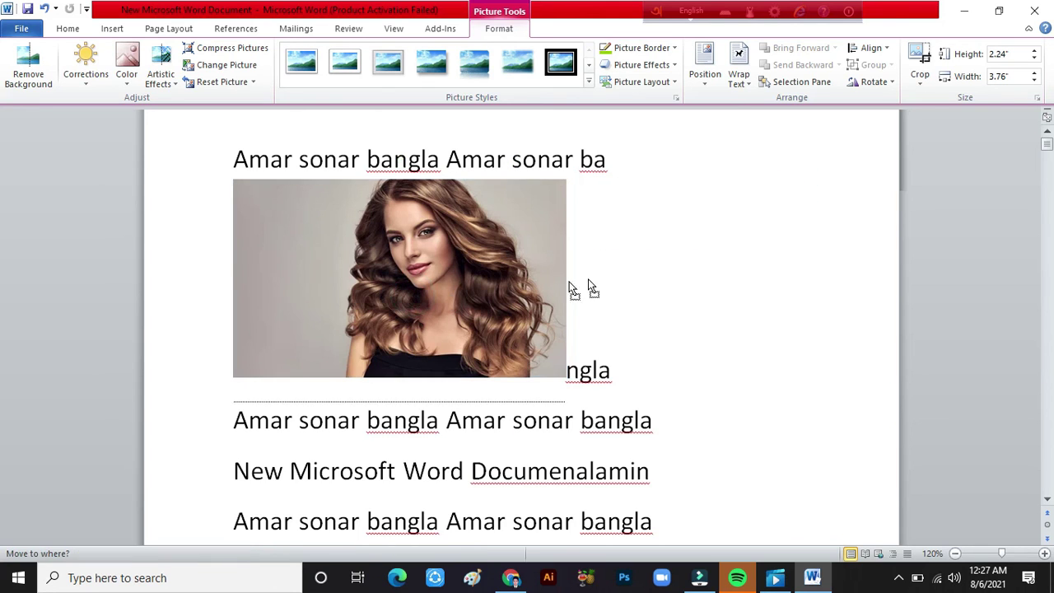
drag(412, 293, 577, 287)
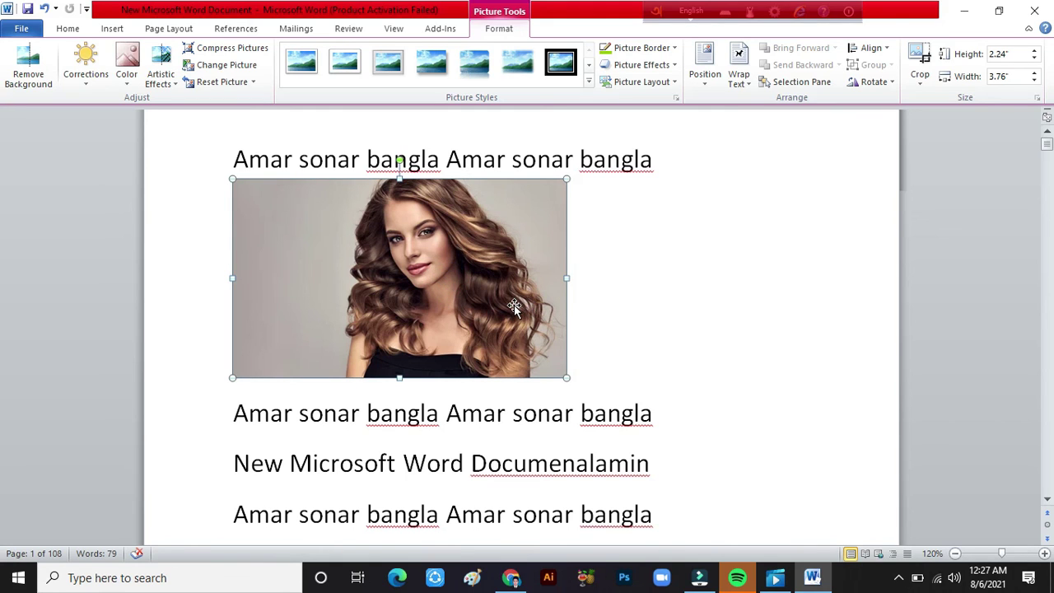
drag(468, 283, 549, 258)
click(67, 28)
click(978, 82)
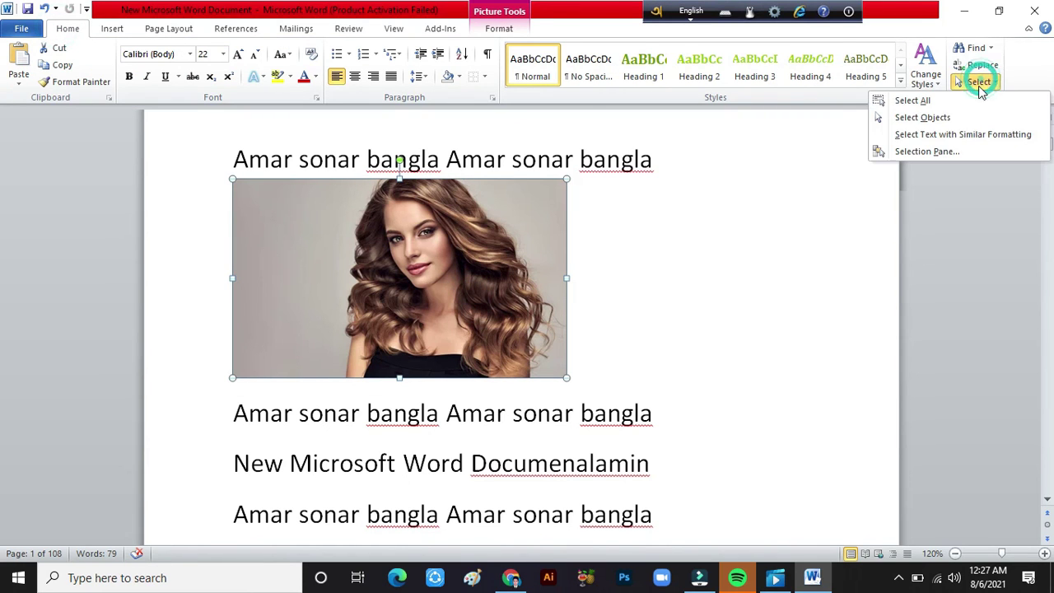
click(930, 117)
click(581, 275)
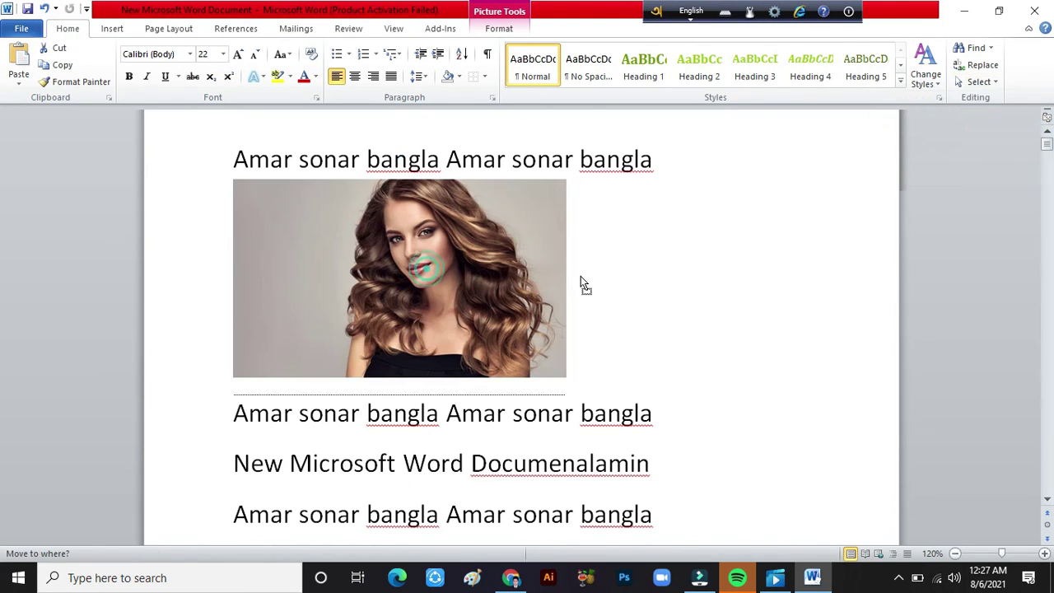
click(497, 272)
click(555, 255)
drag(502, 259, 478, 337)
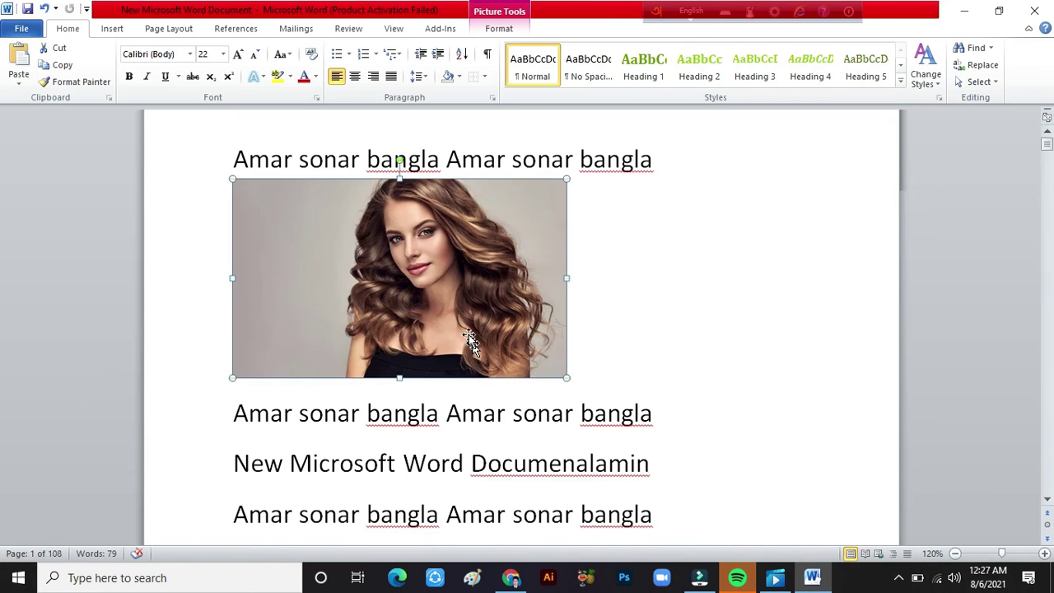